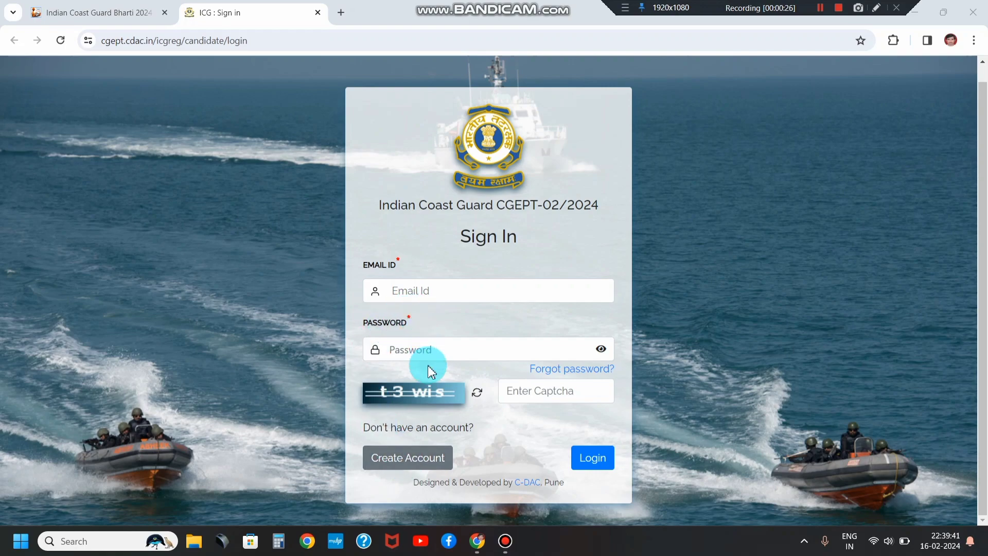
# Step: Open the CGEPT-02/2024 Sign Up form and look it over
pyautogui.click(410, 466)
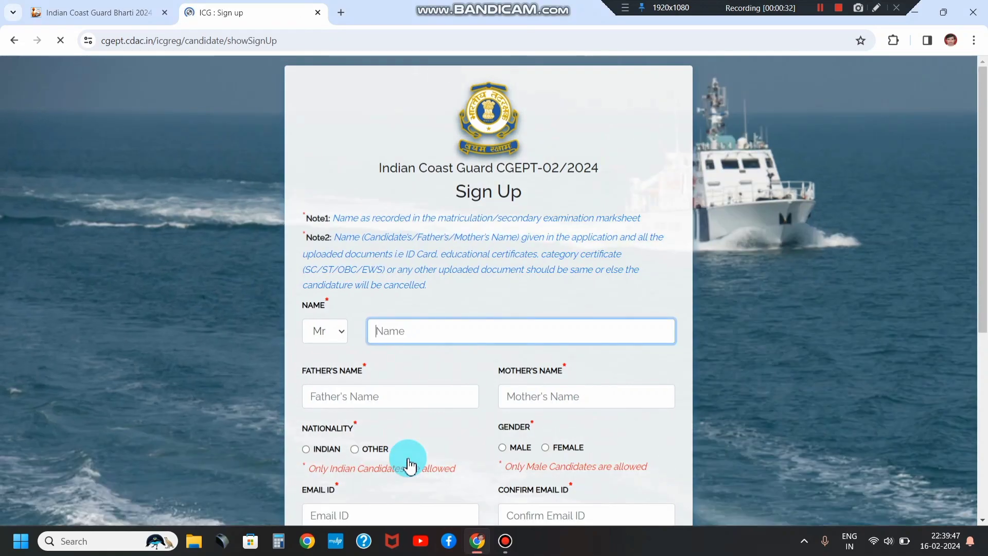
pyautogui.scroll(-2, 425, 415)
pyautogui.scroll(-2, 426, 415)
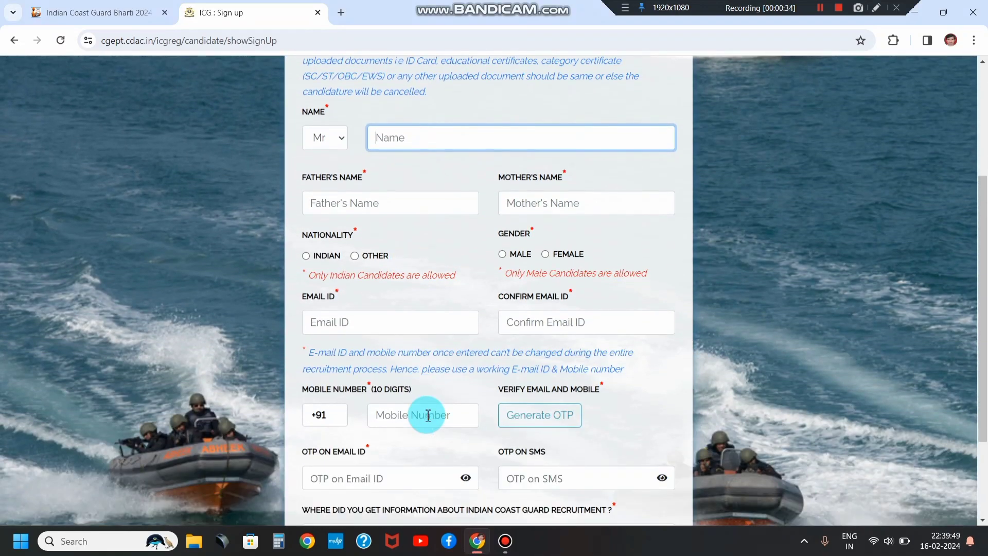
pyautogui.scroll(2, 428, 414)
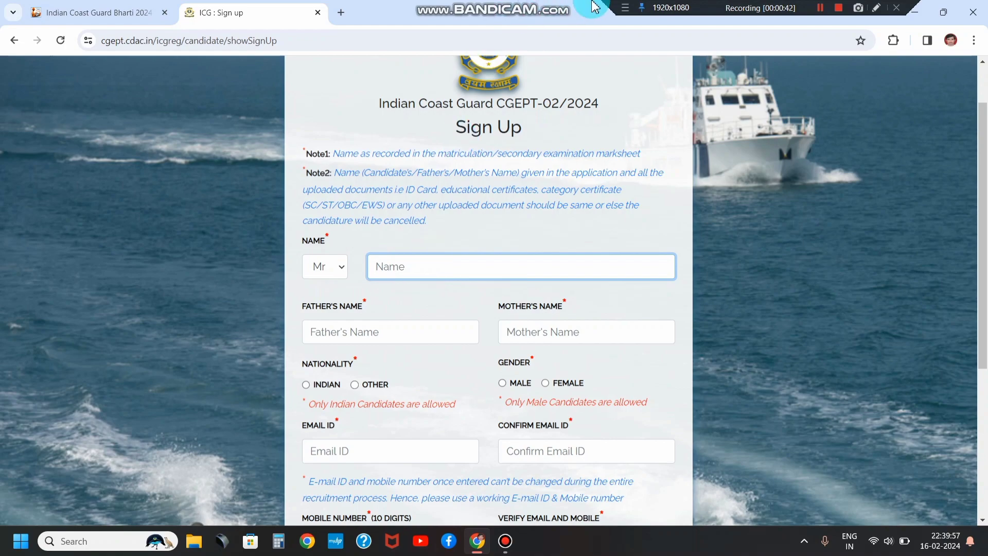
pyautogui.click(821, 10)
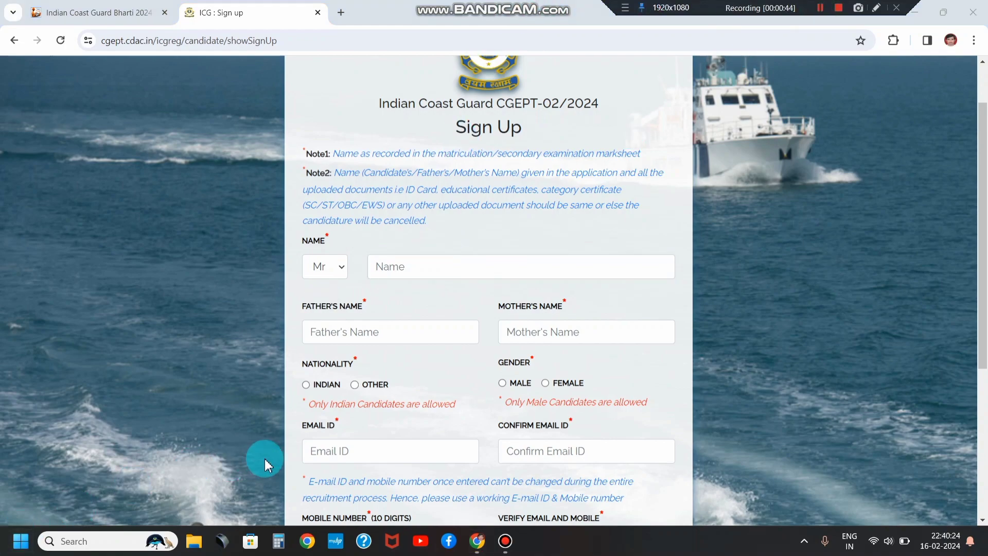
pyautogui.scroll(-1, 397, 280)
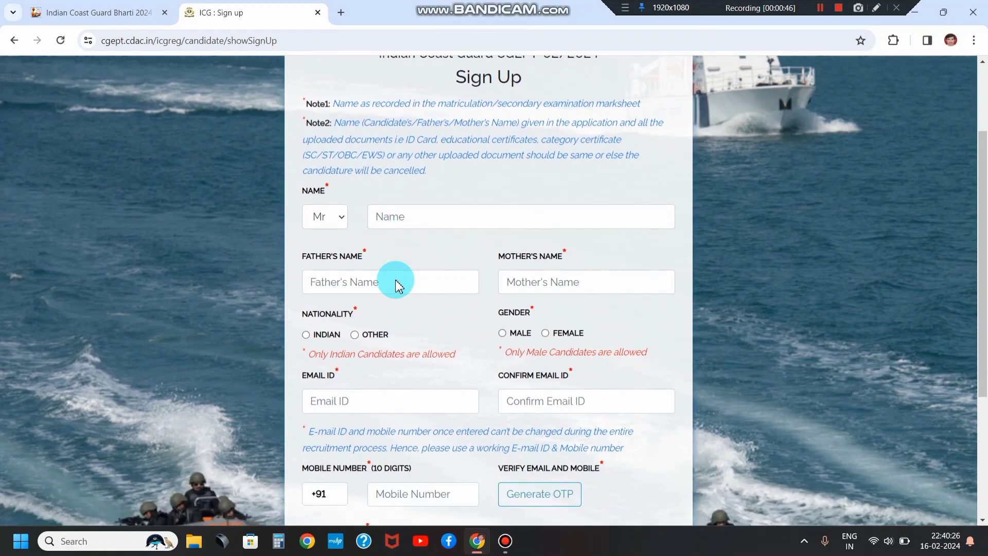
# Step: Enter the candidate's name with its title, then the father's name
pyautogui.click(402, 212)
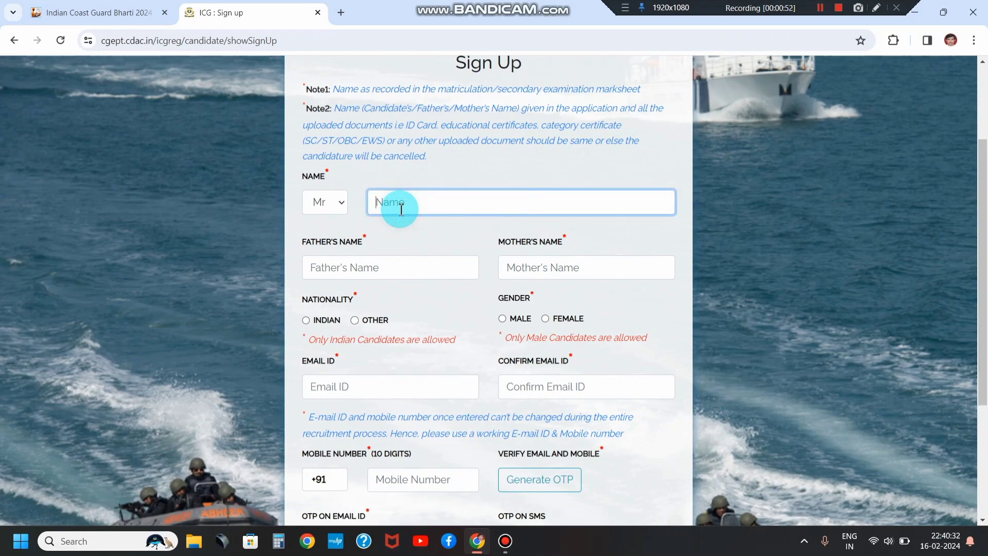
pyautogui.click(335, 203)
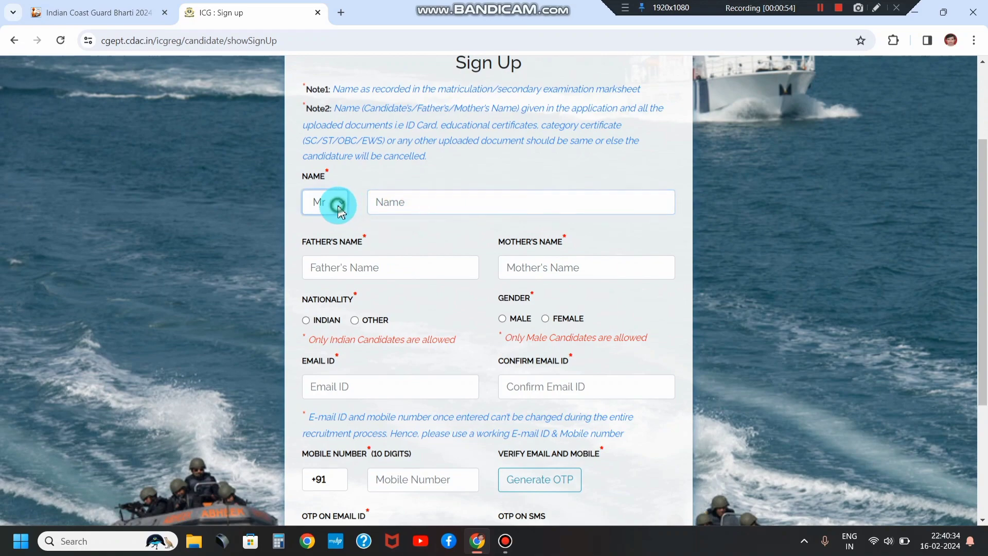
pyautogui.click(380, 223)
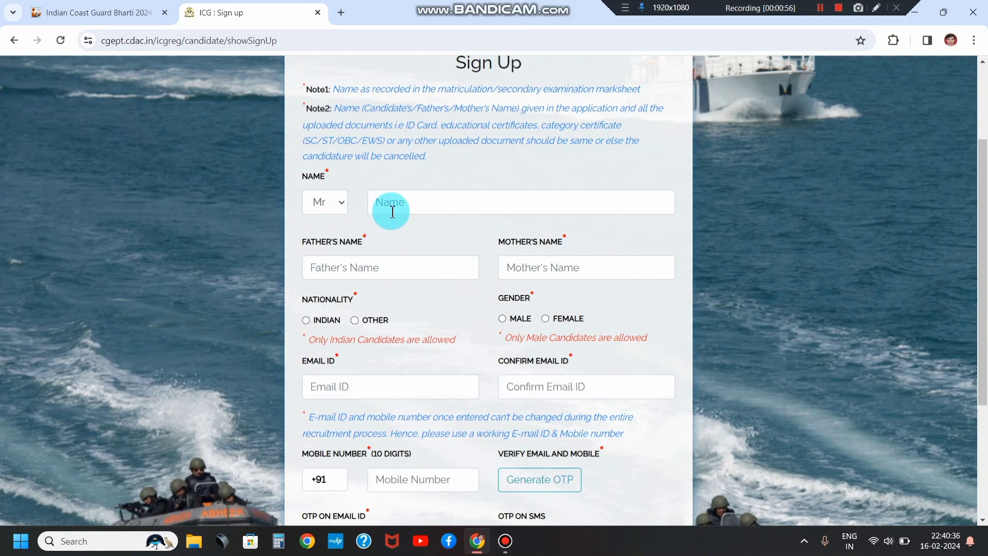
pyautogui.moveTo(303, 242); pyautogui.dragTo(369, 246)
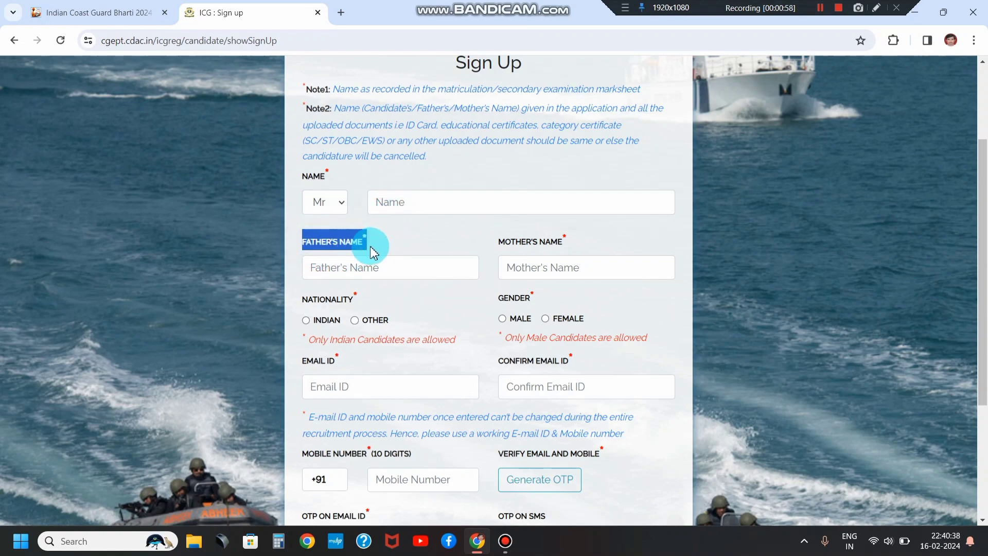
pyautogui.moveTo(498, 240); pyautogui.dragTo(545, 245)
pyautogui.scroll(-2, 463, 286)
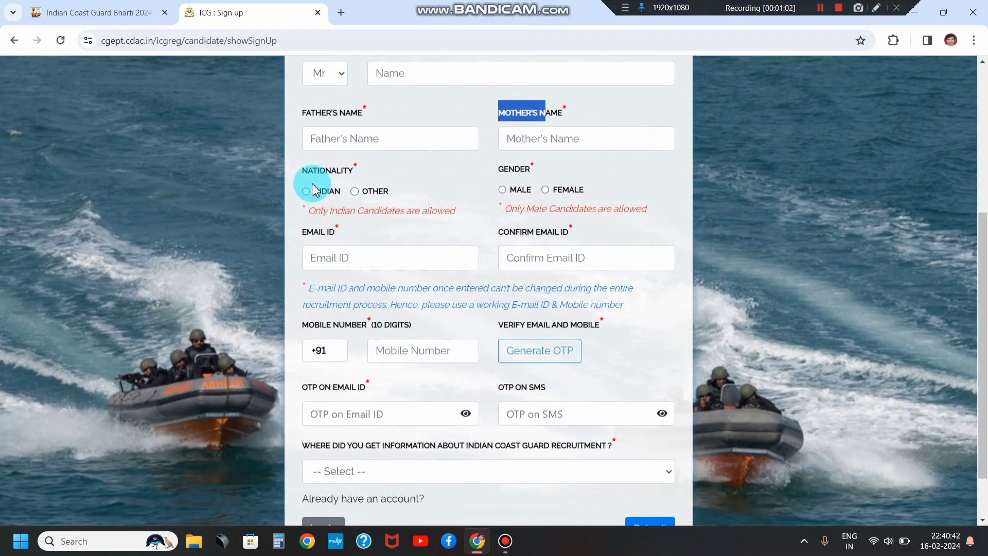
# Step: Set nationality to Indian and gender to Male, then enter and confirm the email address
pyautogui.click(306, 192)
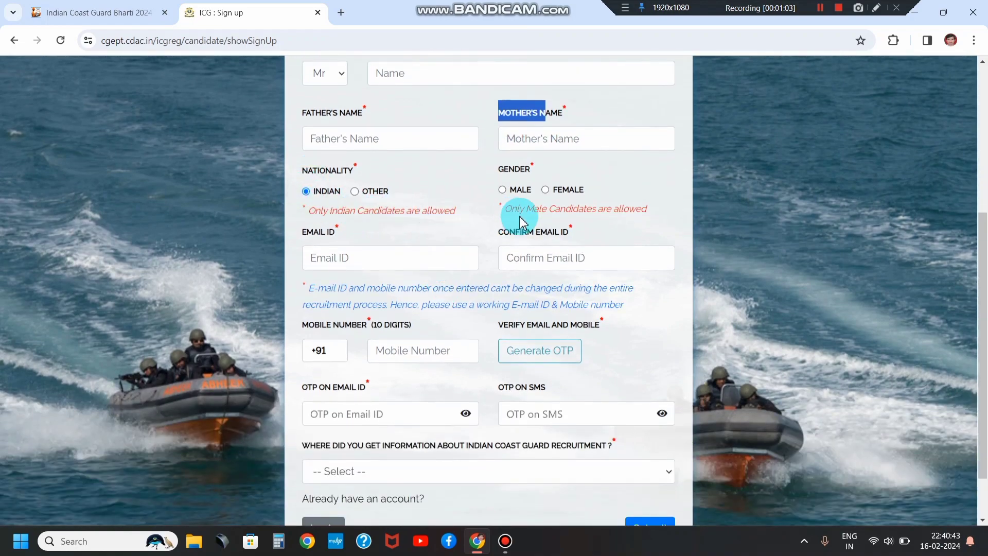
pyautogui.click(504, 194)
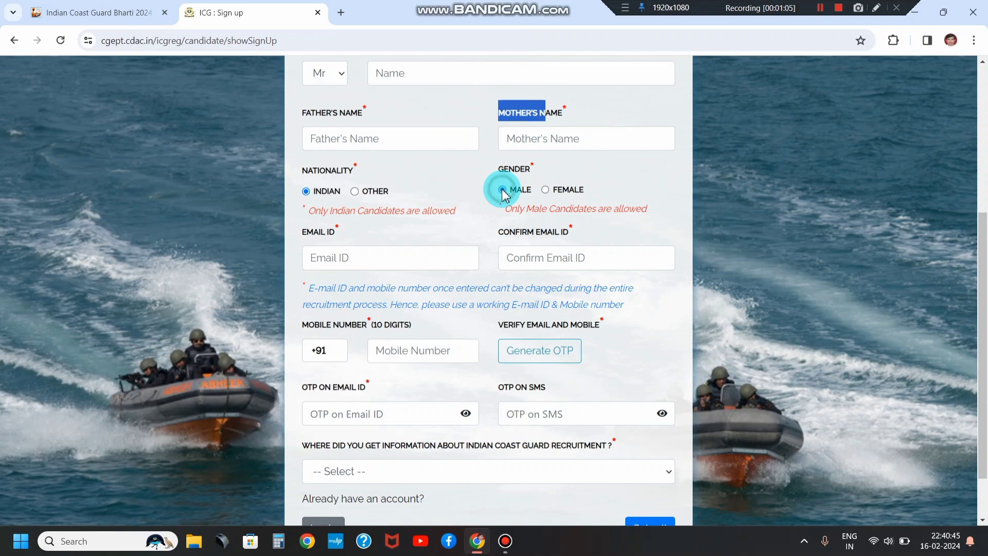
pyautogui.moveTo(304, 230); pyautogui.dragTo(338, 237)
pyautogui.click(335, 254)
pyautogui.click(572, 263)
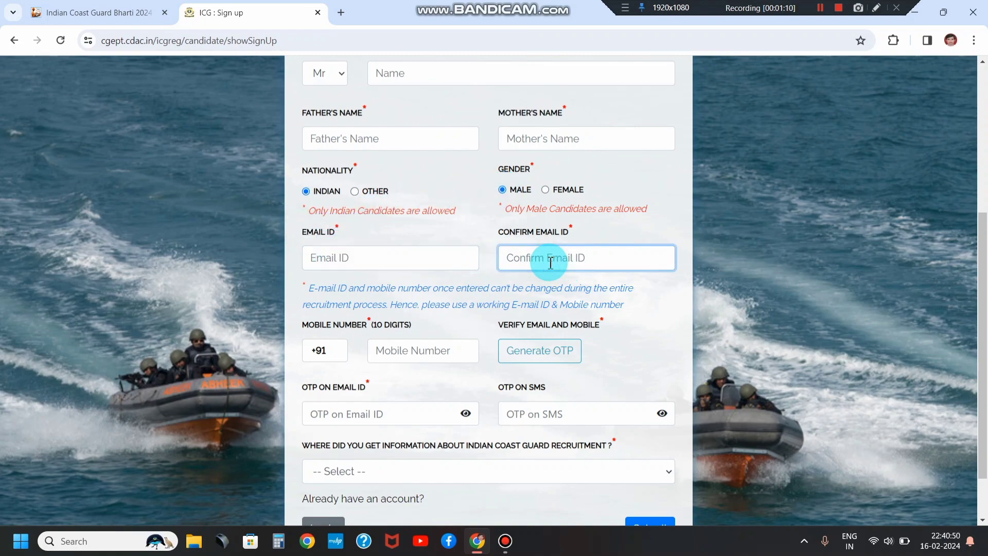
# Step: Enter the 10-digit mobile number and request verification codes for email and mobile
pyautogui.scroll(-1, 533, 259)
pyautogui.click(391, 287)
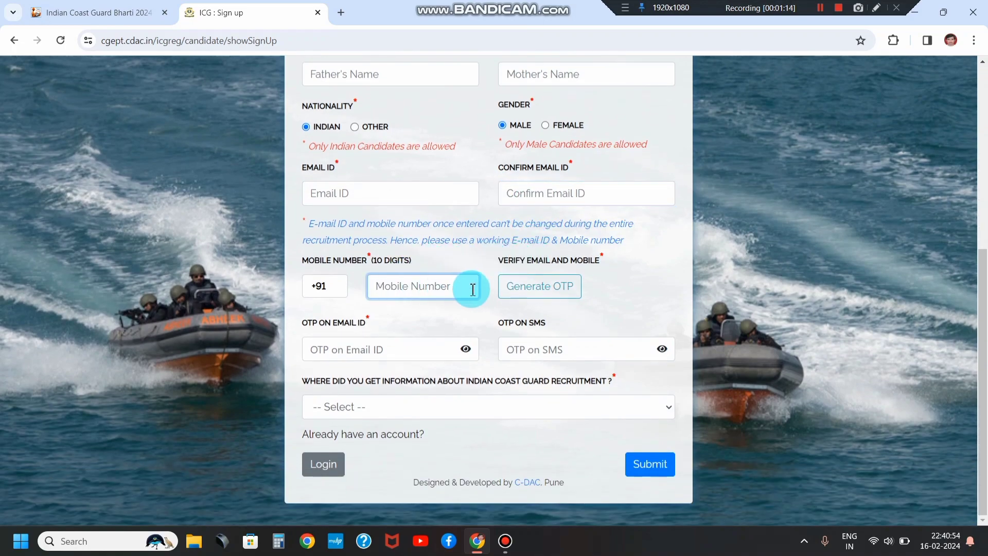
pyautogui.click(520, 299)
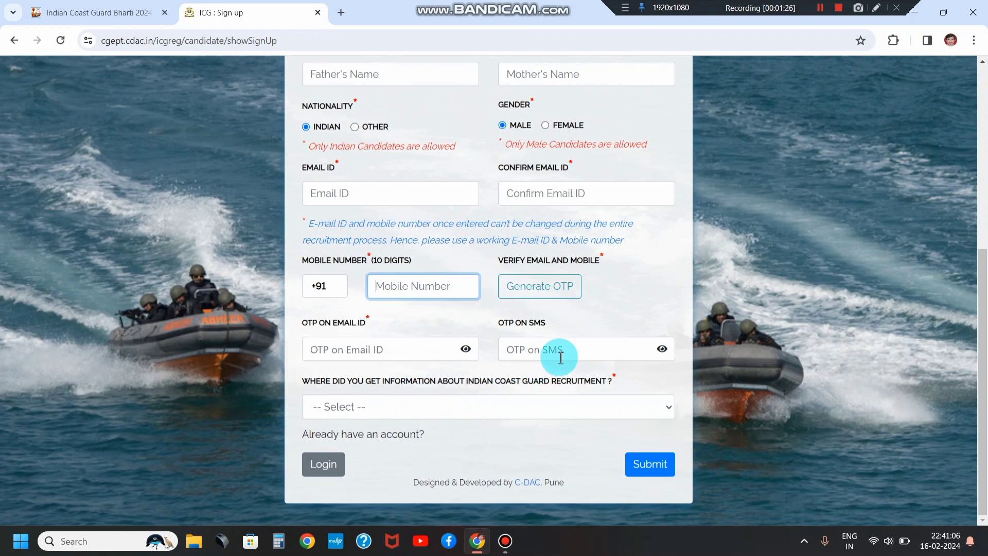
pyautogui.click(353, 404)
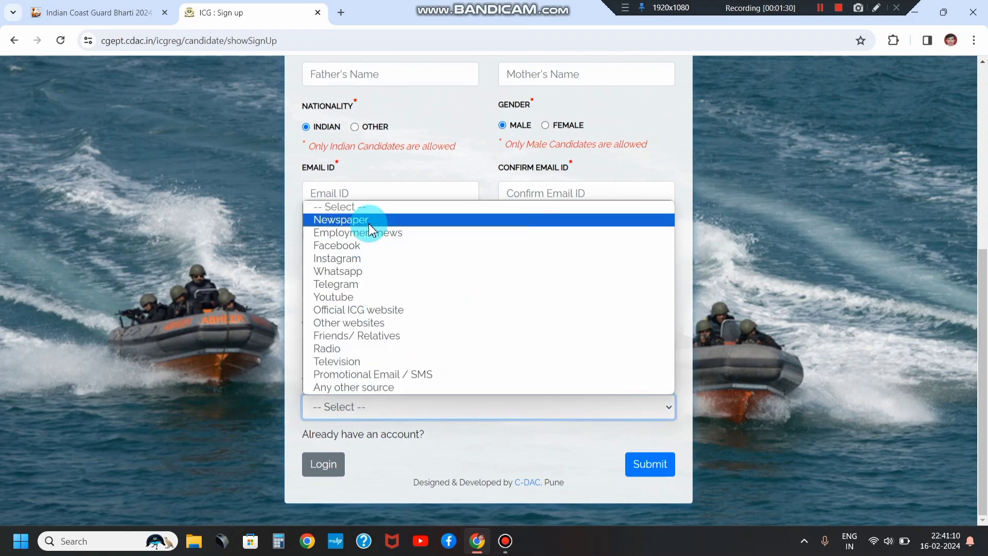
# Step: Try Newspaper as the information source, then settle on Official ICG website
pyautogui.click(363, 311)
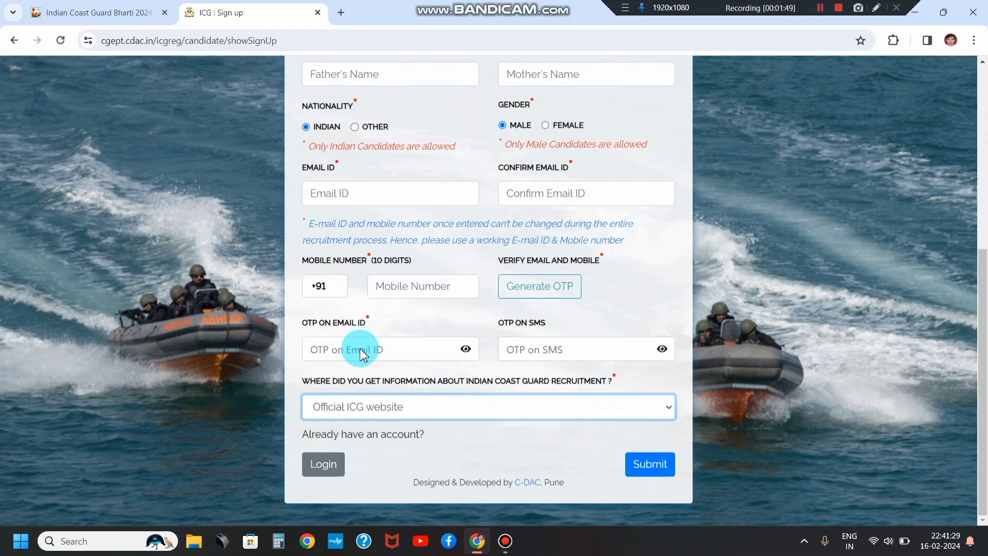
pyautogui.click(371, 404)
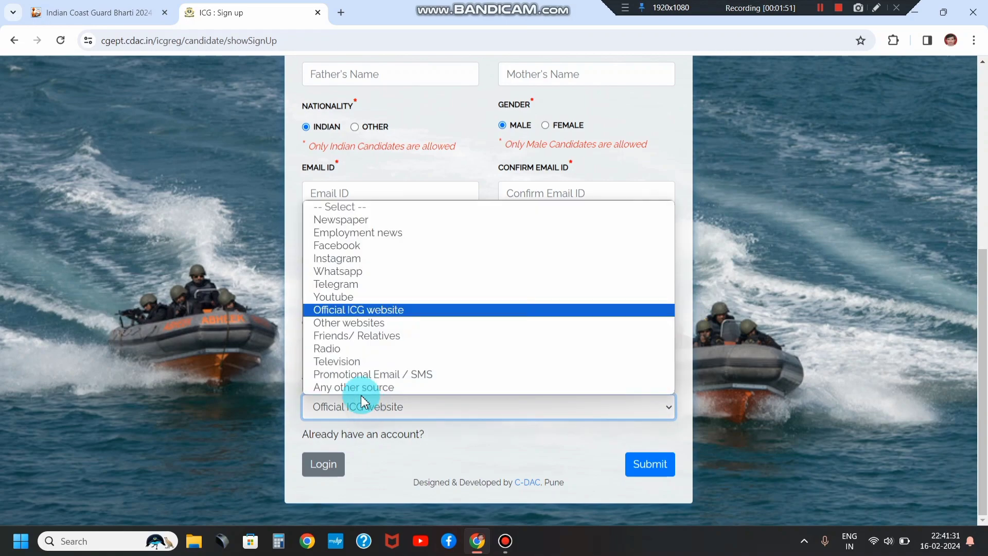
pyautogui.click(337, 221)
pyautogui.scroll(-2, 356, 328)
pyautogui.click(339, 411)
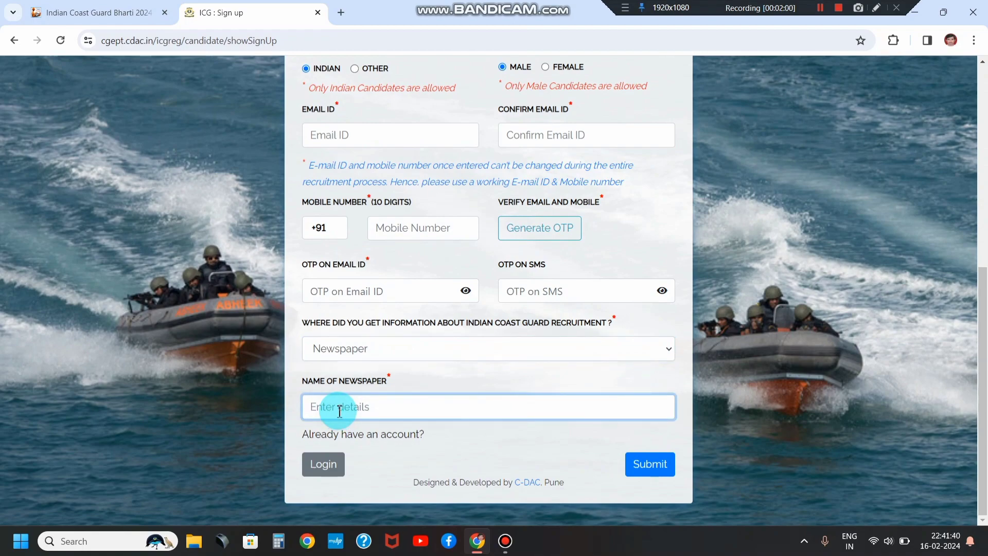
pyautogui.click(343, 354)
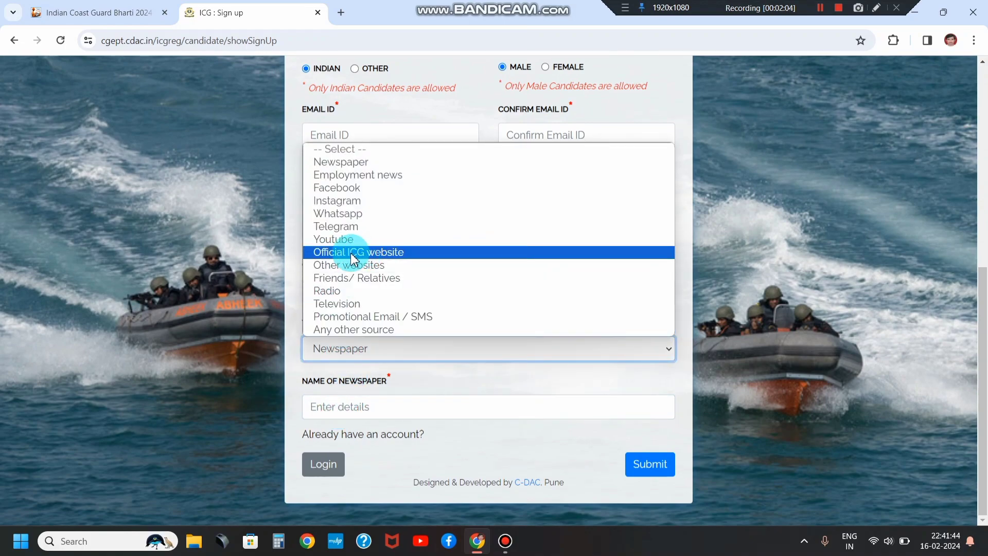
pyautogui.click(370, 256)
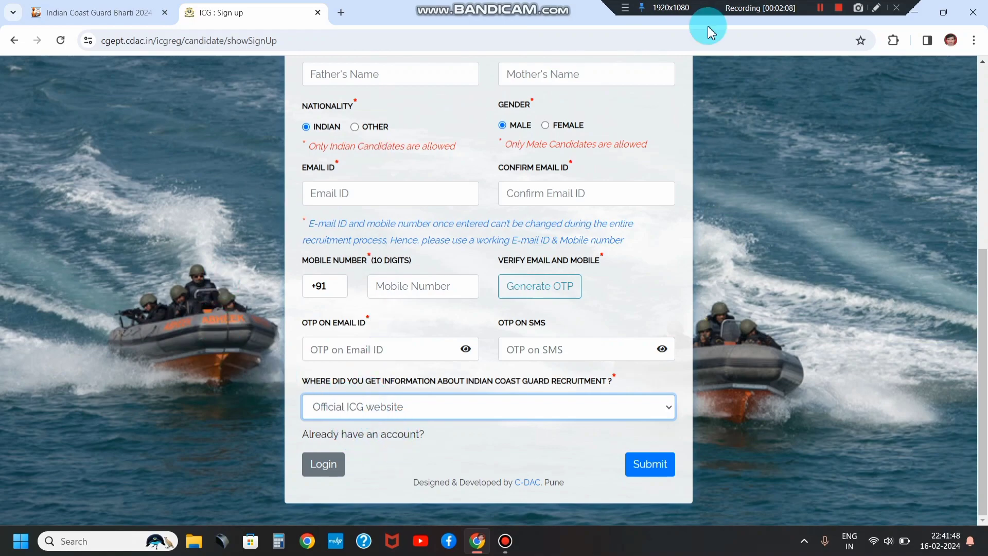
pyautogui.click(820, 8)
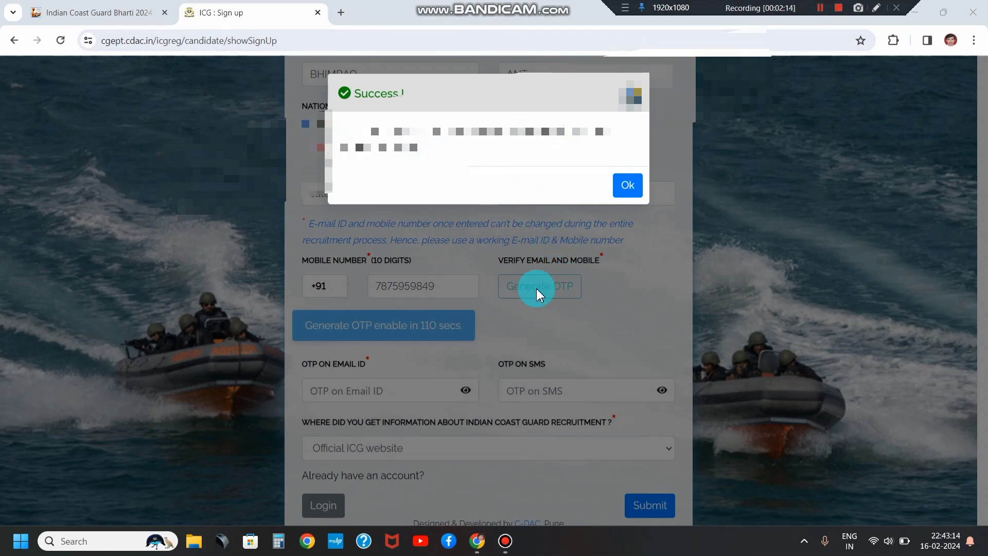
# Step: Dismiss the OTP-sent notice, enter the email and SMS OTPs, and submit the sign-up
pyautogui.click(628, 193)
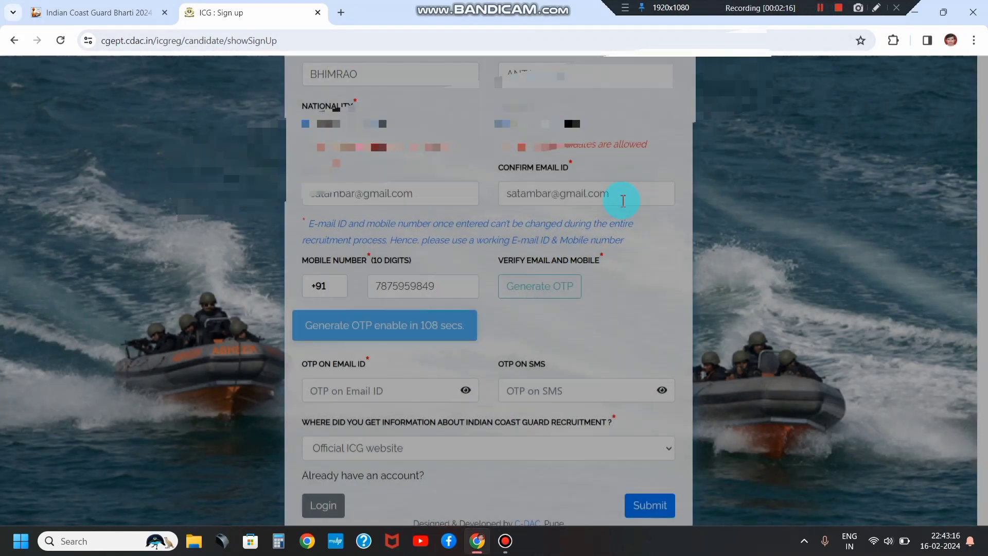
pyautogui.scroll(-1, 328, 327)
pyautogui.click(353, 349)
pyautogui.click(532, 346)
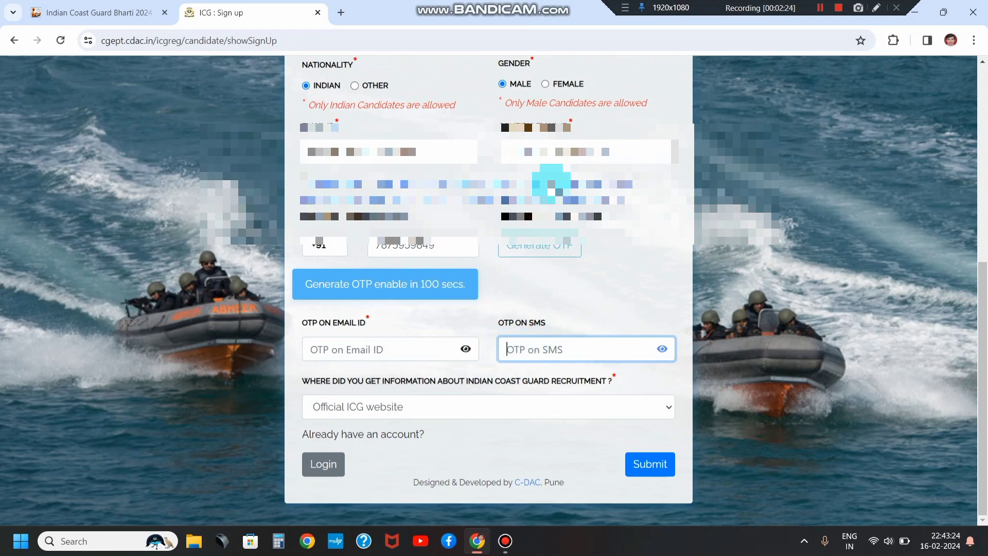
pyautogui.click(820, 14)
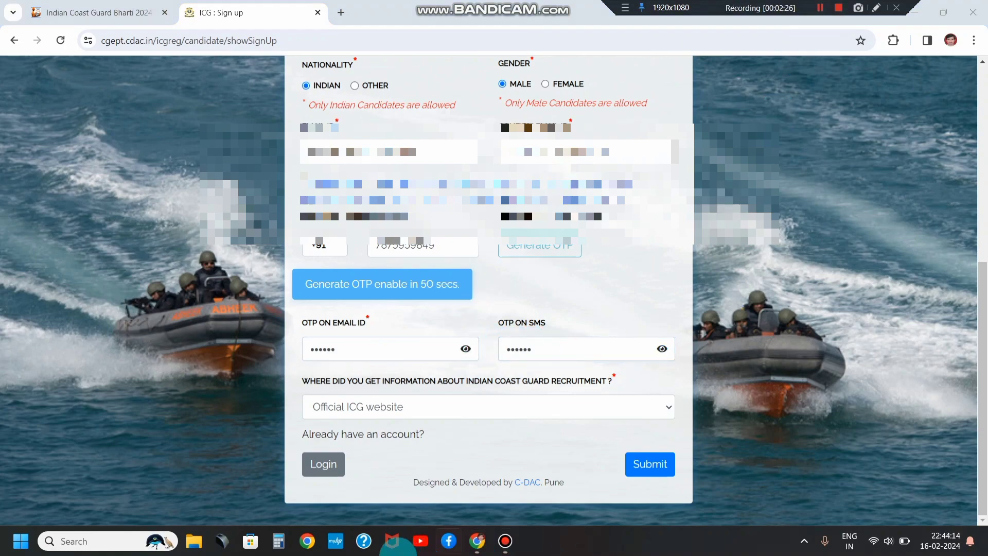
pyautogui.click(650, 470)
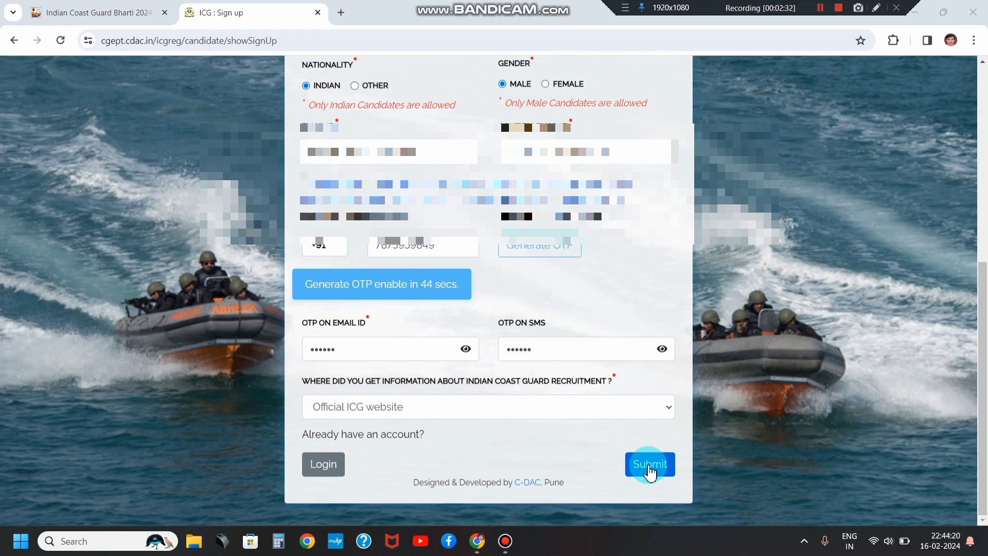
pyautogui.click(649, 464)
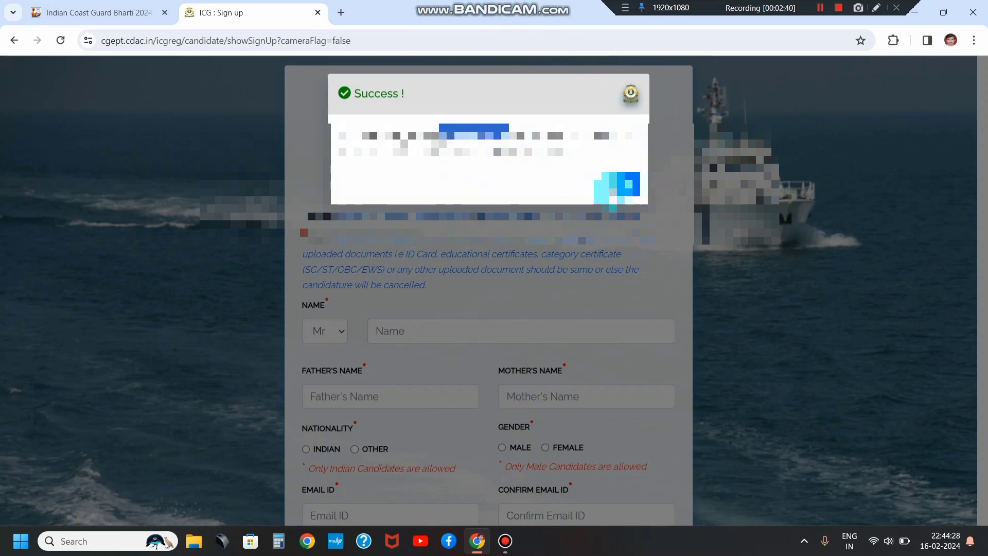
# Step: Acknowledge registration success and enter the registered email, account password and captcha to sign in
pyautogui.click(624, 185)
pyautogui.scroll(-1, 494, 230)
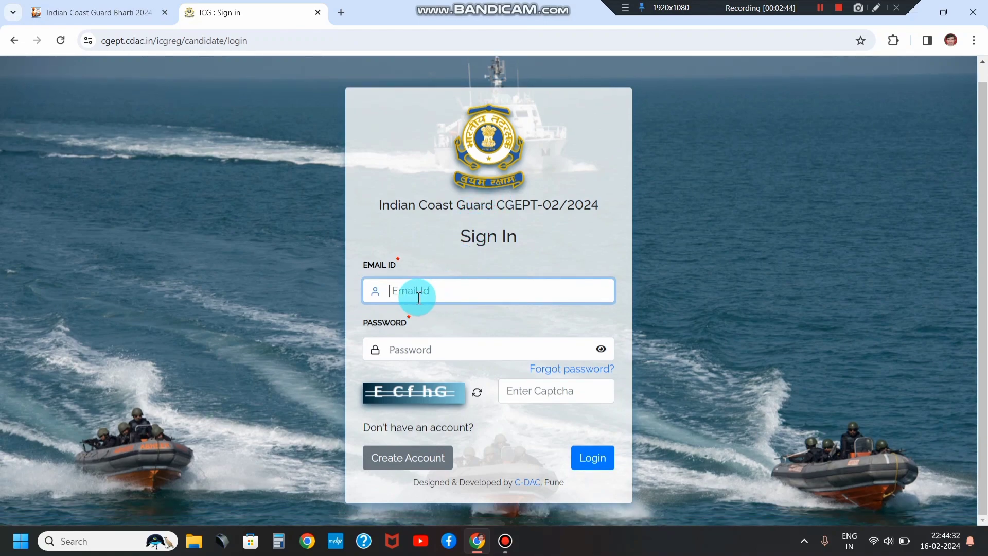
pyautogui.click(410, 348)
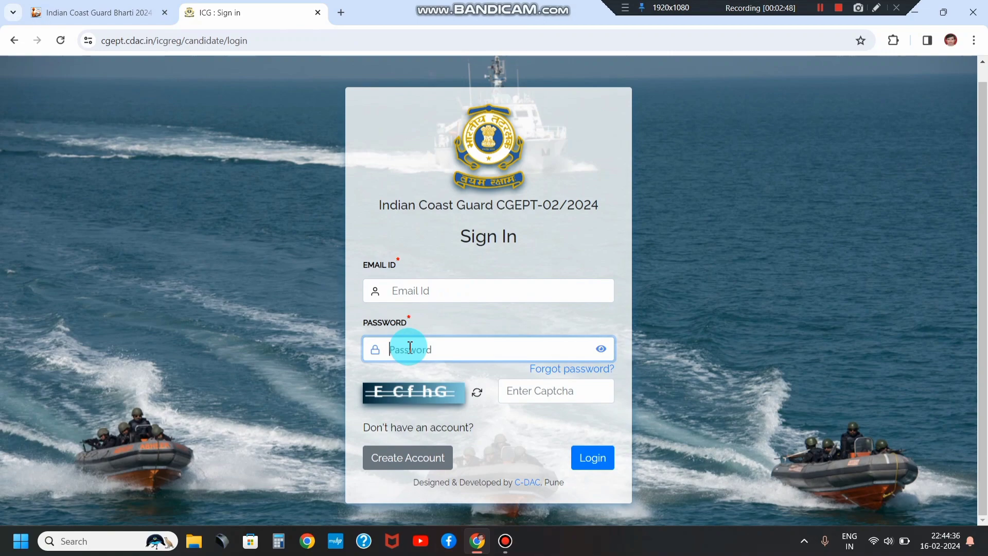
pyautogui.click(530, 395)
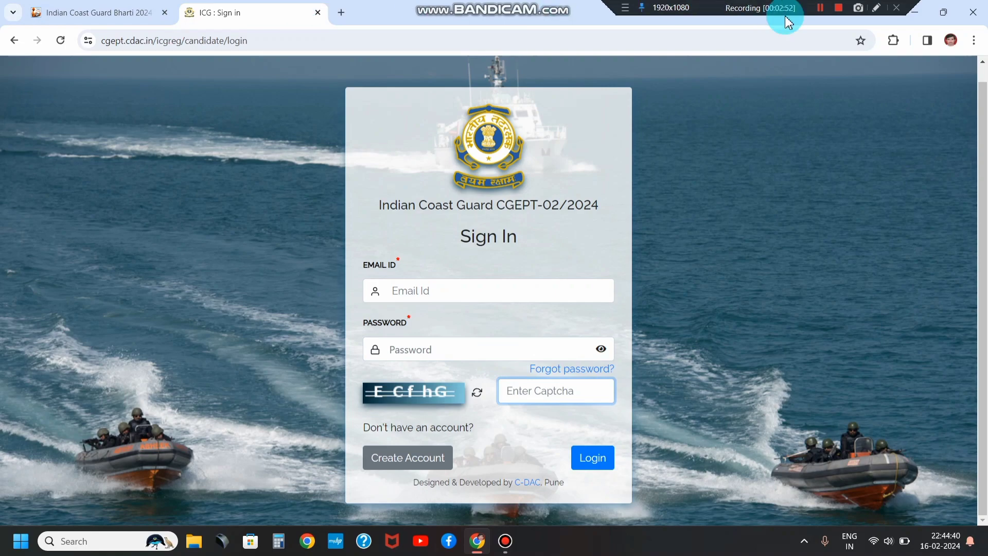
pyautogui.click(820, 11)
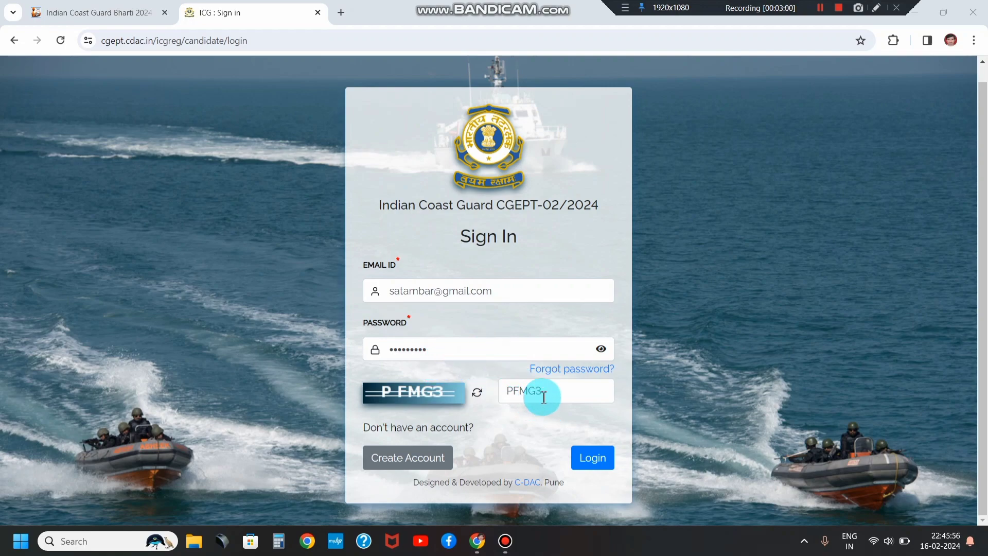
pyautogui.click(587, 461)
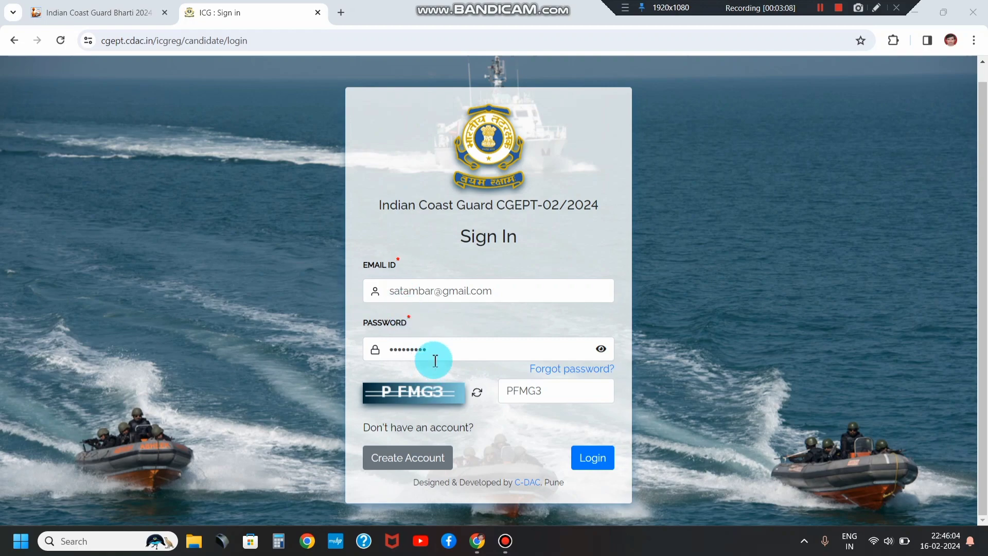
# Step: Log in, enter and confirm a new password, check both in plain text, and submit it
pyautogui.click(595, 460)
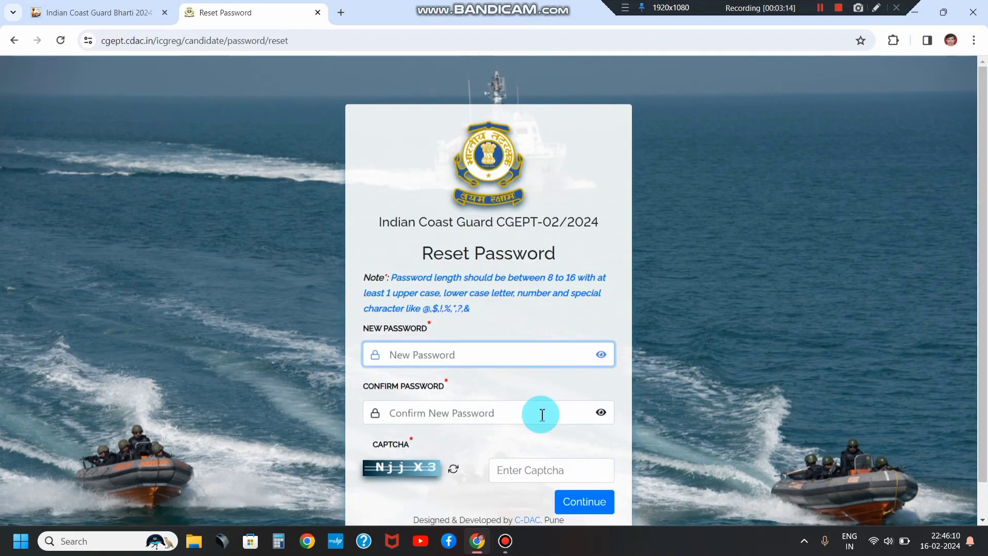
pyautogui.scroll(-1, 463, 344)
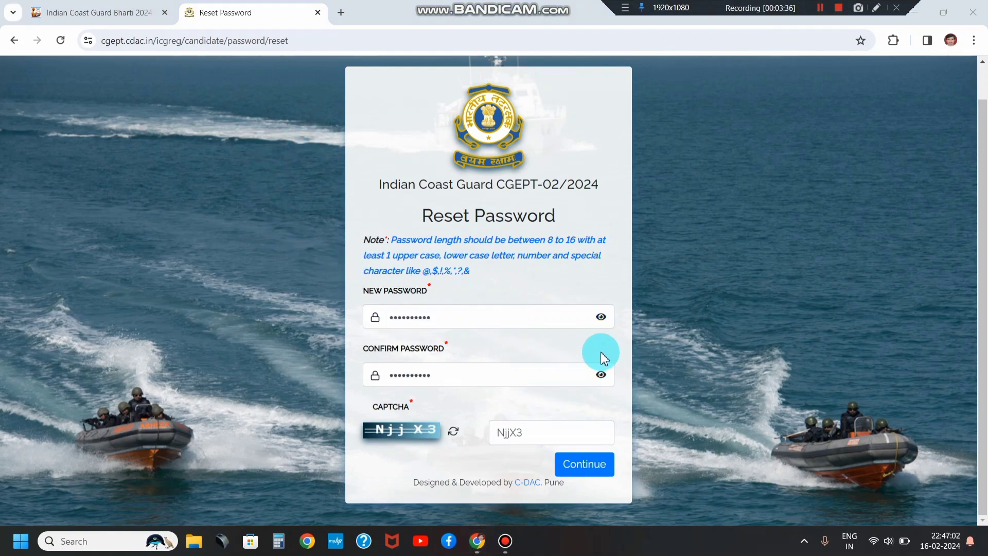
pyautogui.click(601, 317)
pyautogui.click(601, 375)
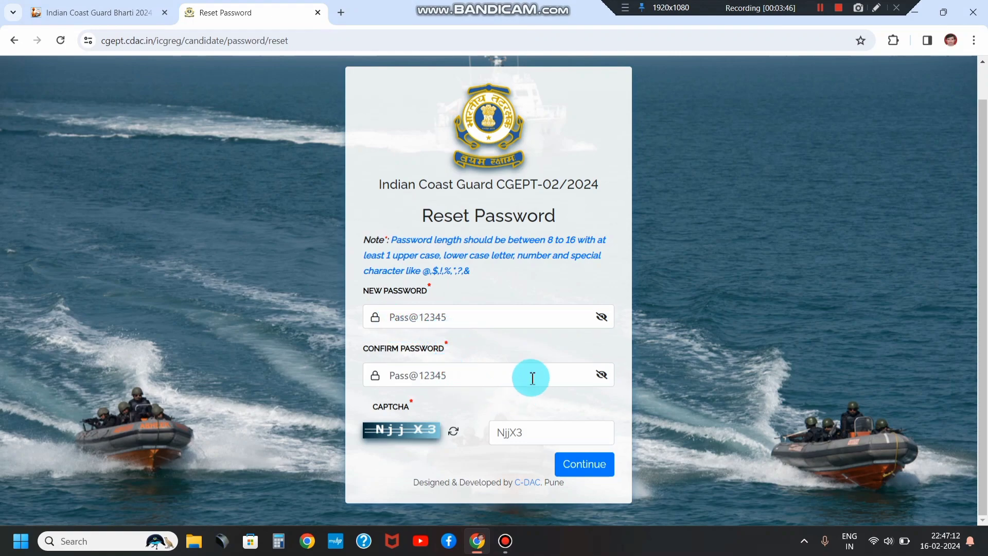
pyautogui.click(583, 466)
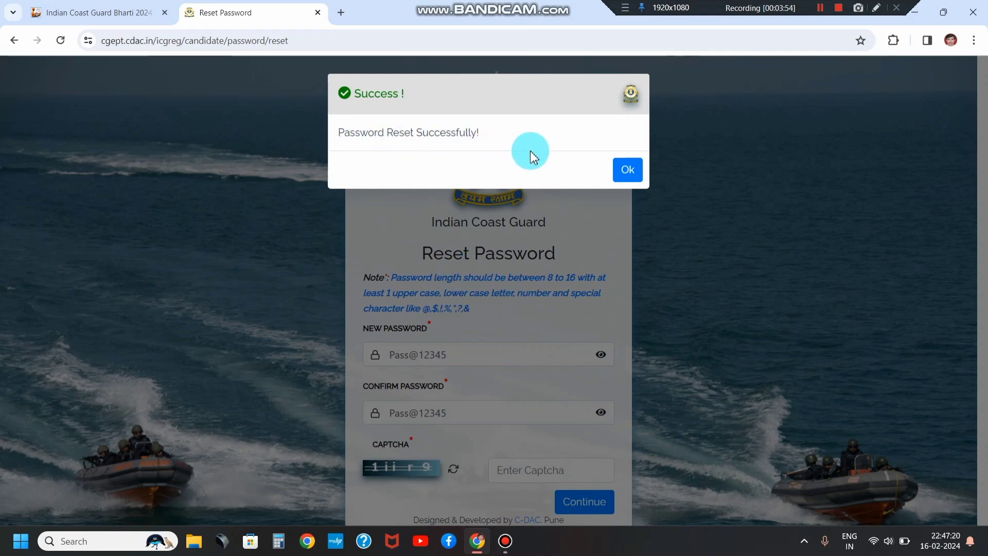
# Step: Acknowledge the password reset and read through the application Instructions page
pyautogui.click(628, 170)
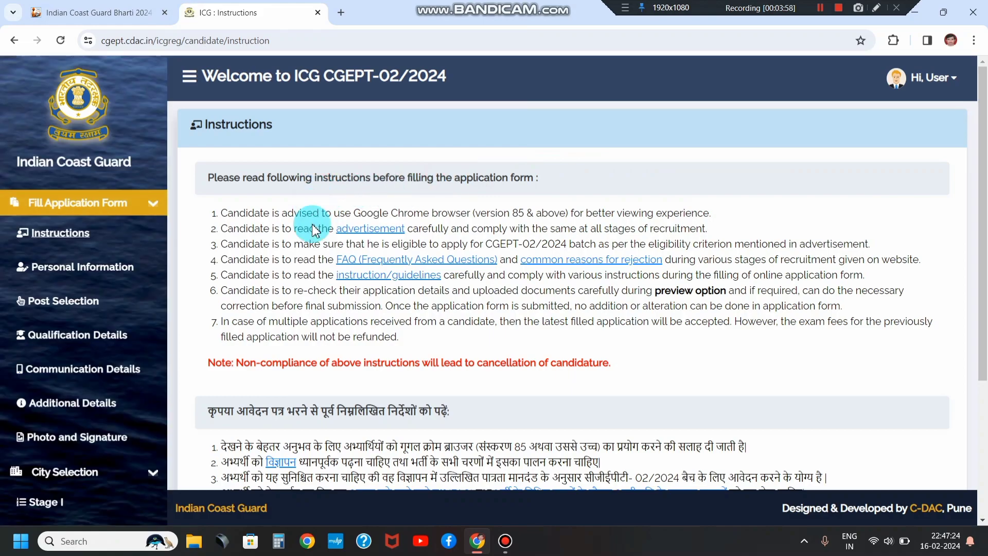
pyautogui.scroll(-4, 316, 282)
pyautogui.scroll(2, 312, 283)
pyautogui.scroll(2, 312, 283)
pyautogui.moveTo(205, 78); pyautogui.dragTo(427, 89)
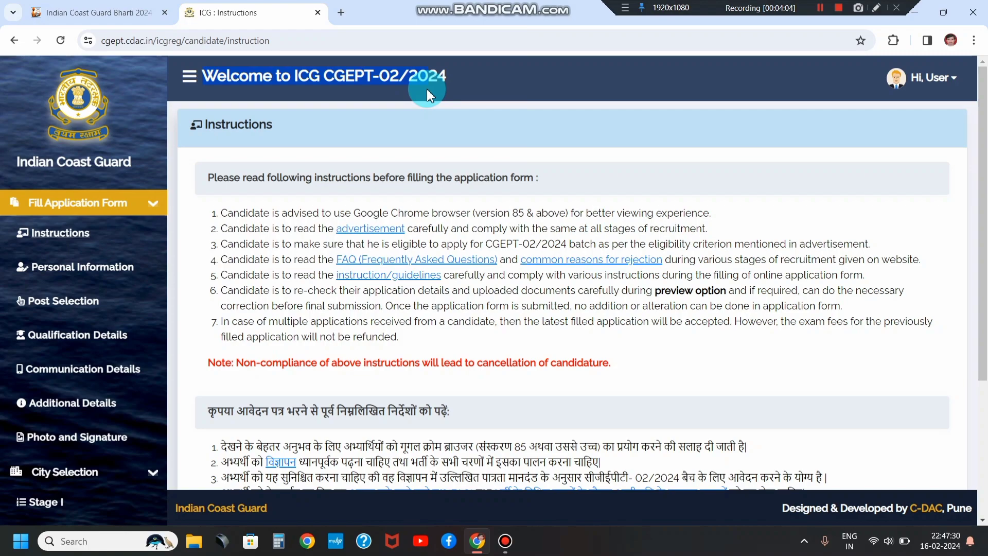
pyautogui.click(361, 81)
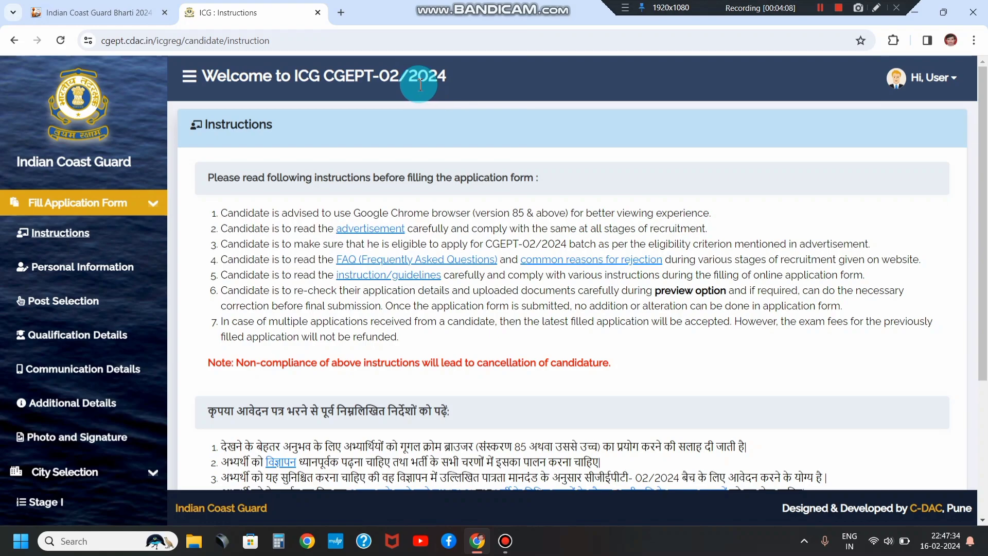
pyautogui.scroll(-4, 298, 277)
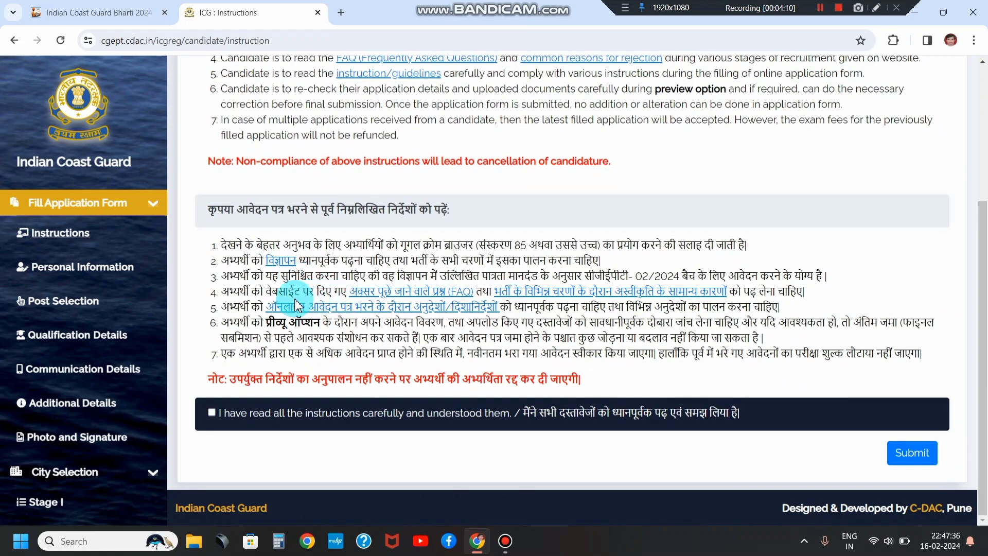
pyautogui.scroll(4, 302, 306)
pyautogui.scroll(-1, 568, 344)
pyautogui.scroll(-3, 569, 344)
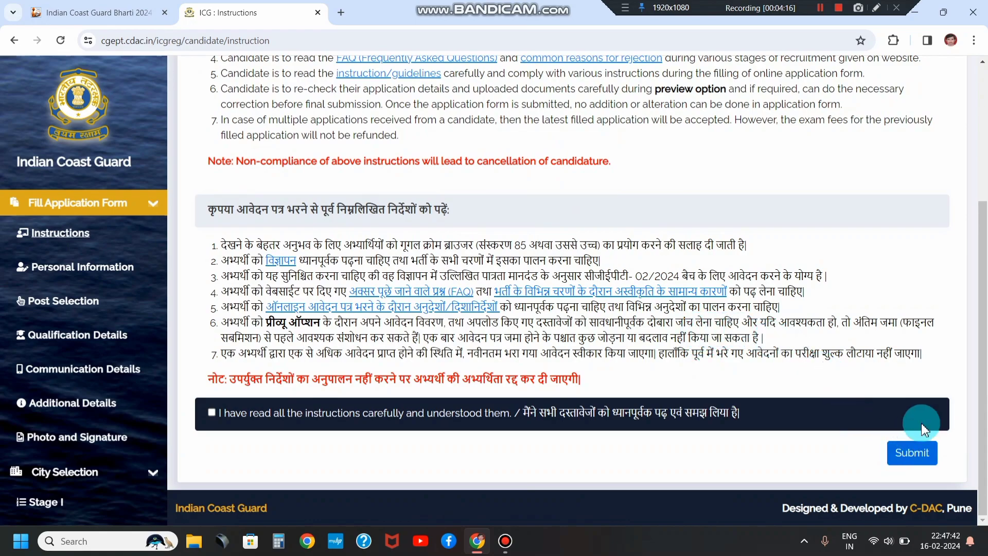
# Step: Tick 'I have read all the instructions' after the missing-acknowledgement alert and submit
pyautogui.click(918, 461)
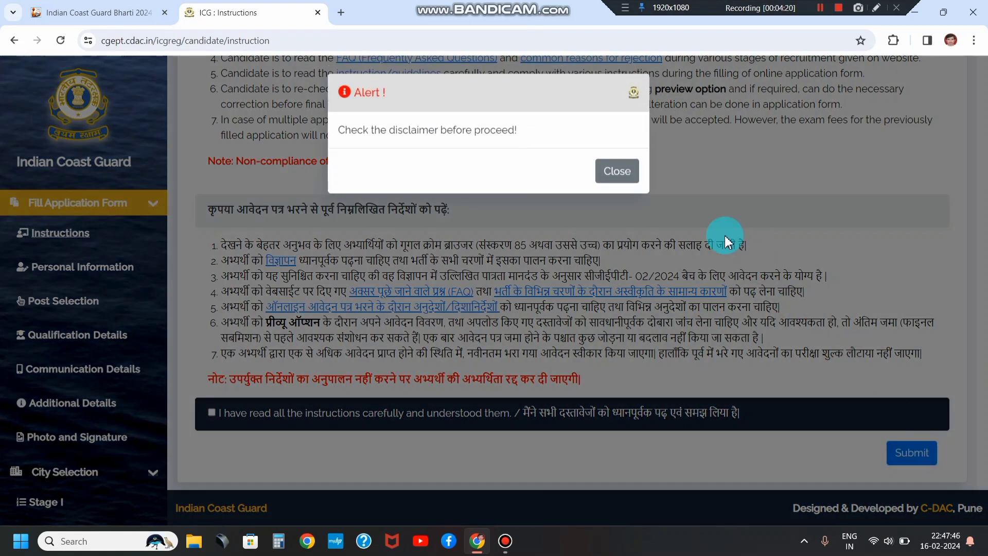
pyautogui.click(622, 175)
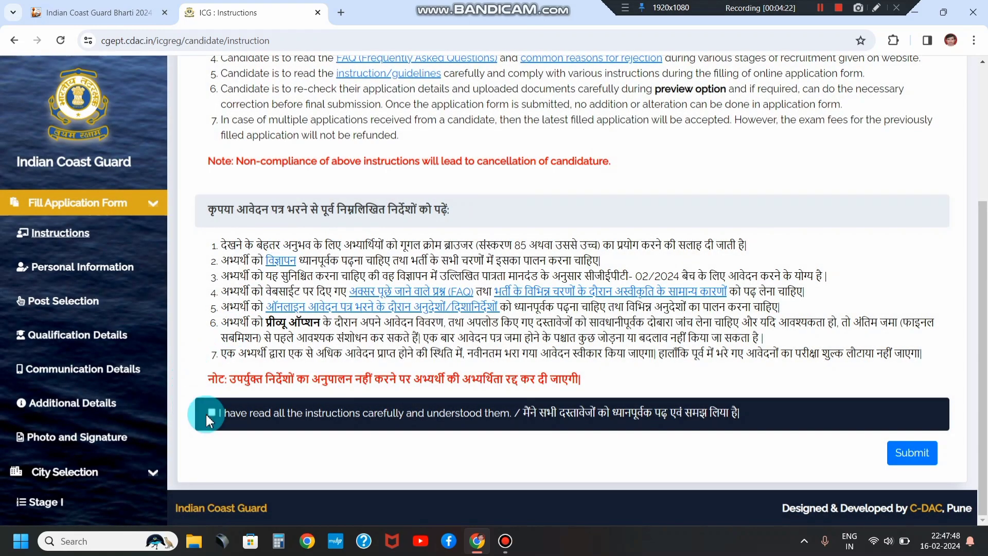
pyautogui.click(211, 412)
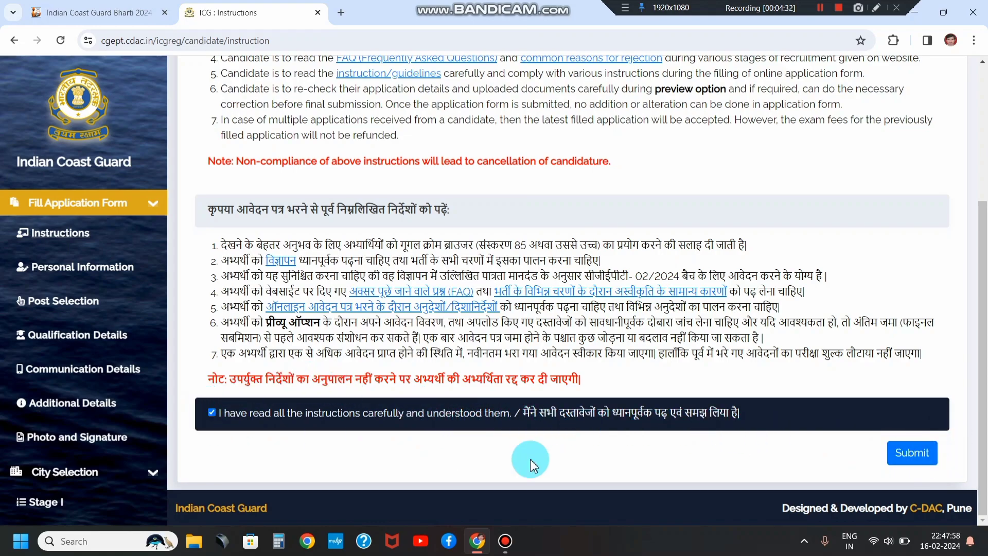
pyautogui.click(908, 455)
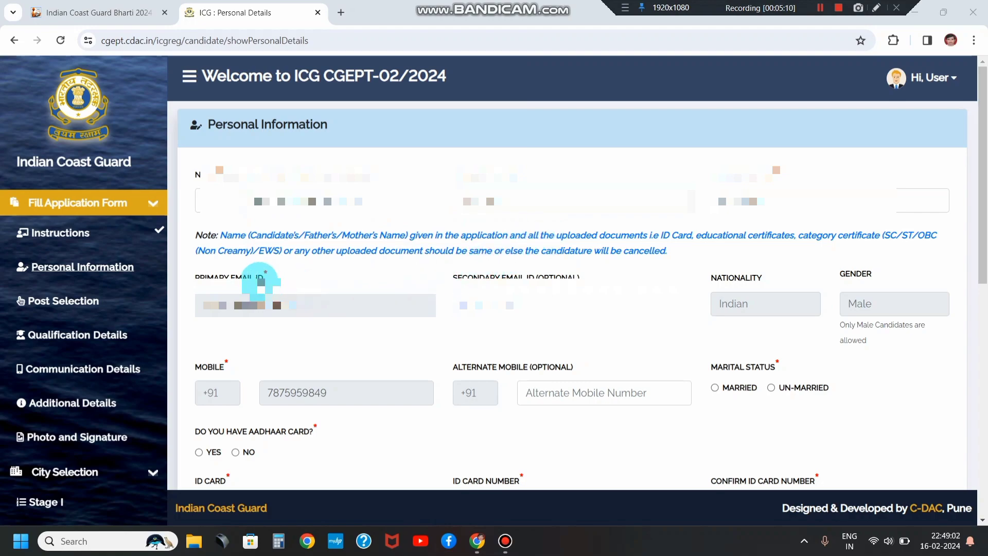
# Step: Review the pre-filled personal details and set marital status to Un-married
pyautogui.moveTo(215, 274); pyautogui.dragTo(284, 283)
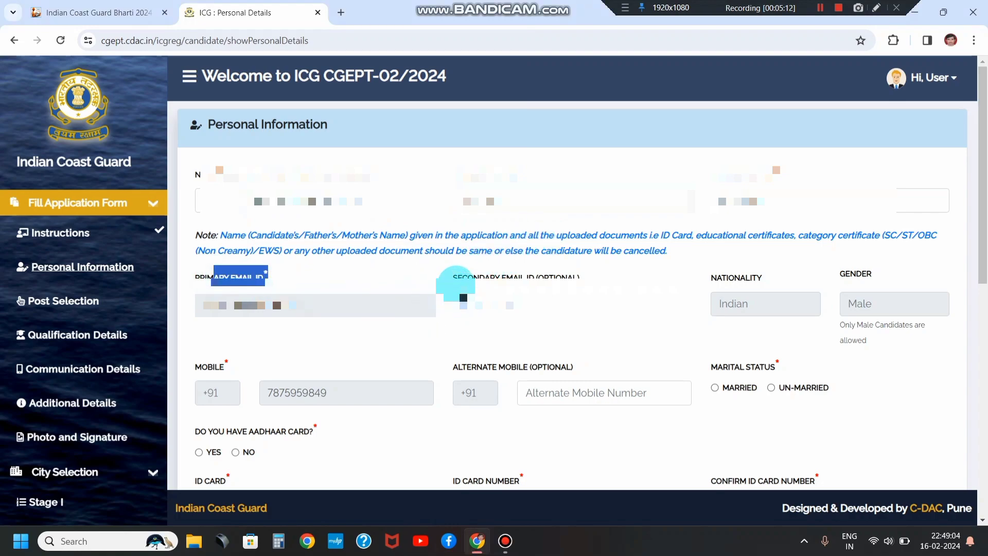
pyautogui.click(455, 286)
pyautogui.moveTo(477, 287); pyautogui.dragTo(624, 291)
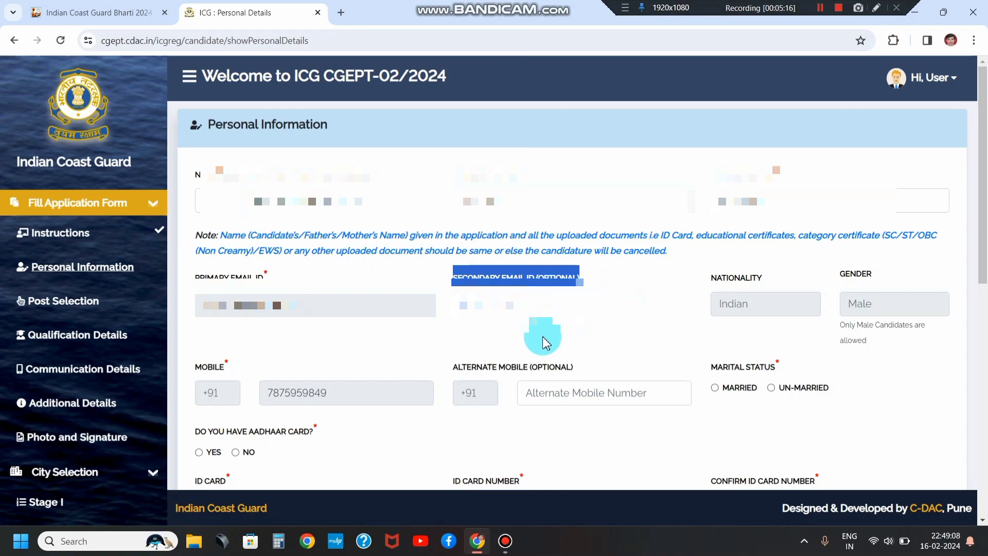
pyautogui.scroll(-1, 542, 337)
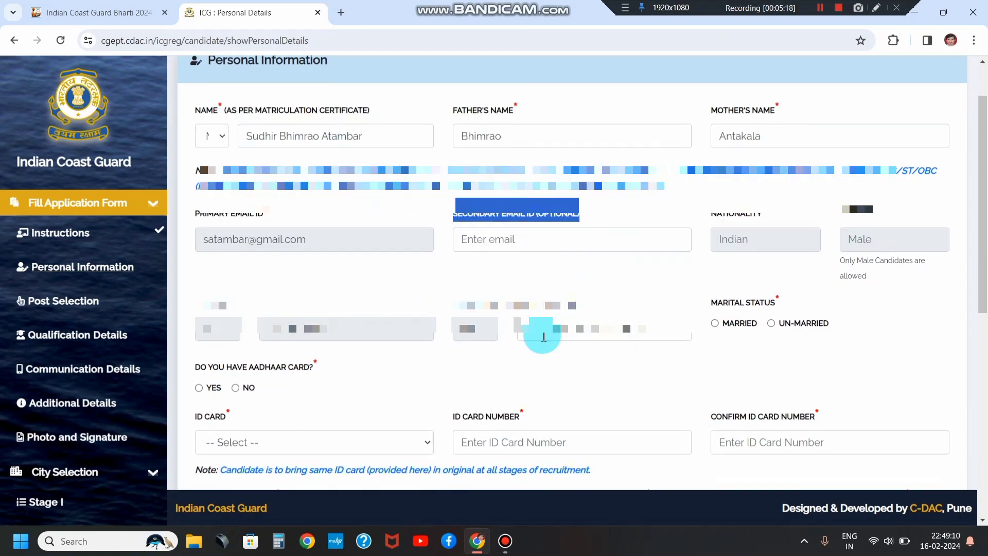
pyautogui.scroll(-2, 336, 330)
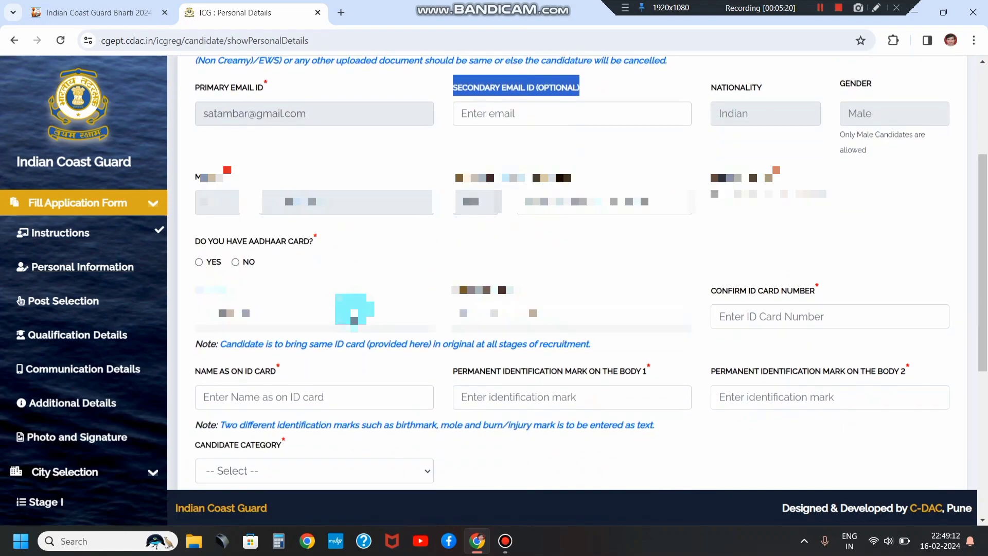
pyautogui.moveTo(709, 172); pyautogui.dragTo(773, 221)
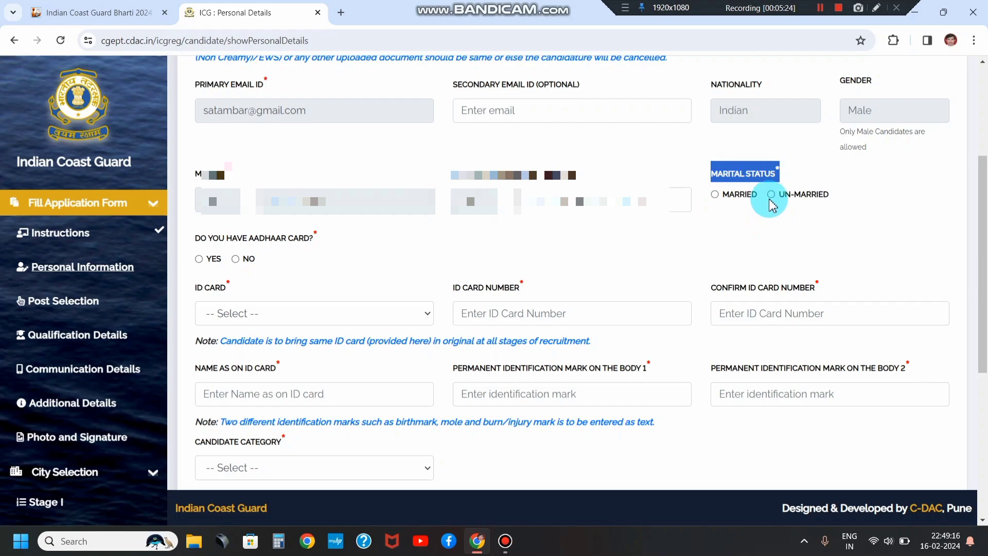
pyautogui.click(770, 198)
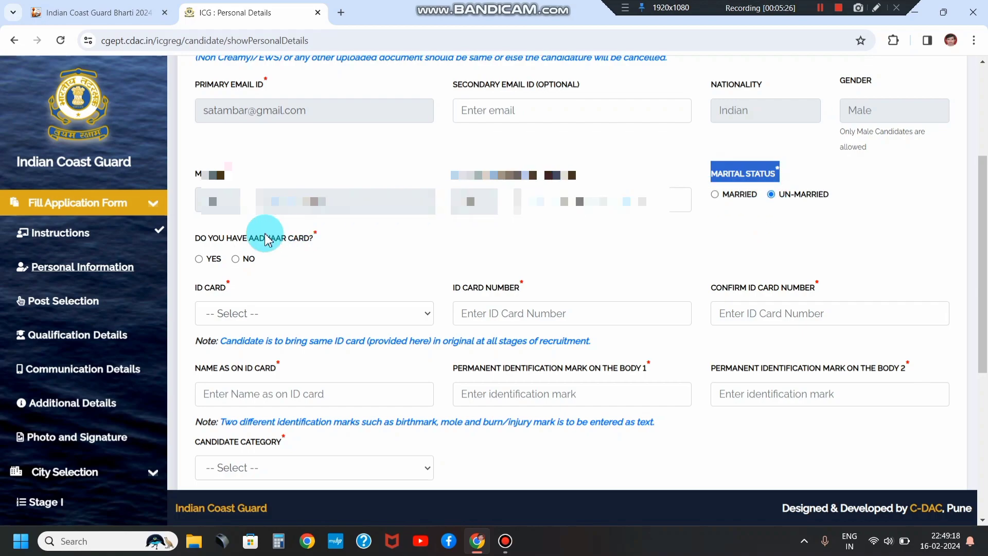
# Step: Choose YES for Aadhaar card, enter the ID card number, and give UIDAI authentication consent
pyautogui.scroll(-1, 239, 252)
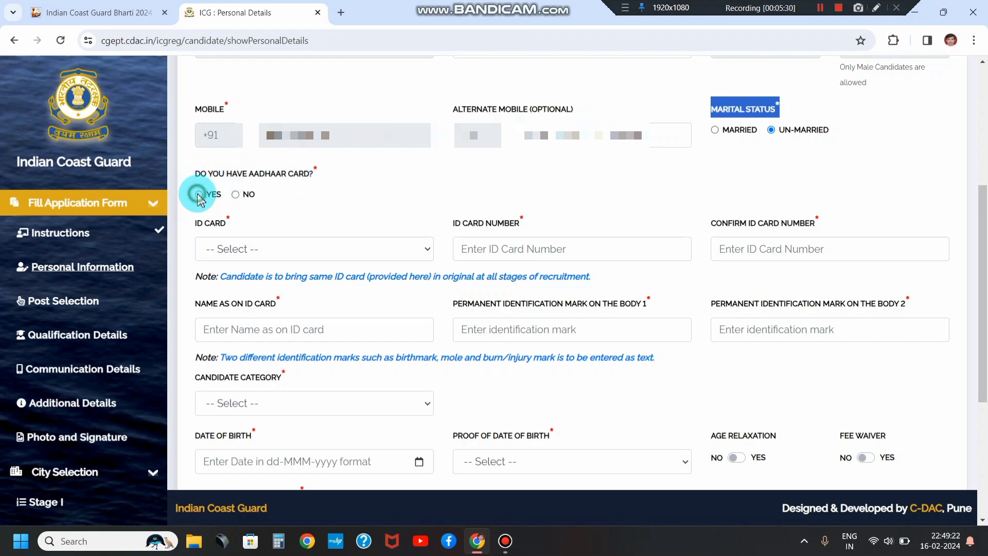
pyautogui.click(199, 194)
pyautogui.scroll(-1, 295, 206)
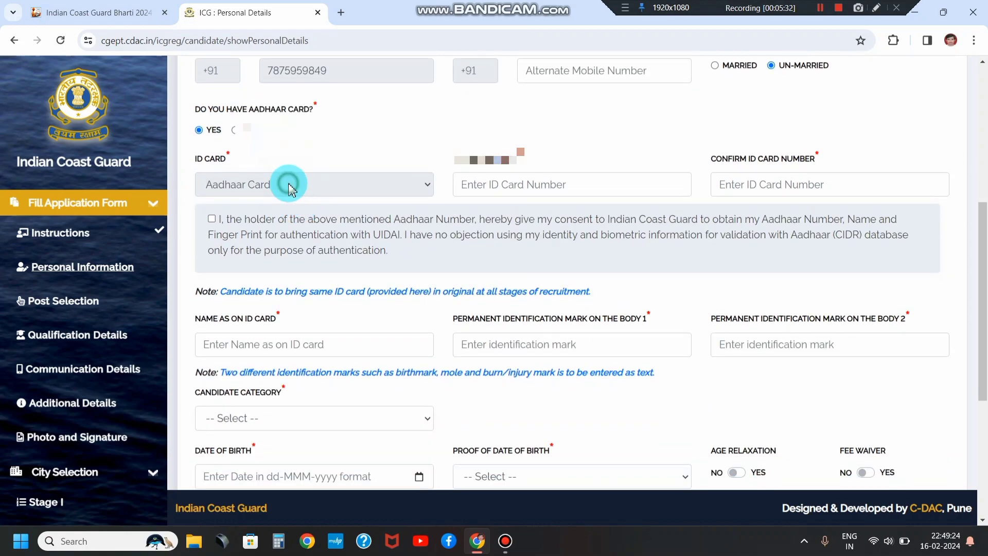
pyautogui.click(520, 185)
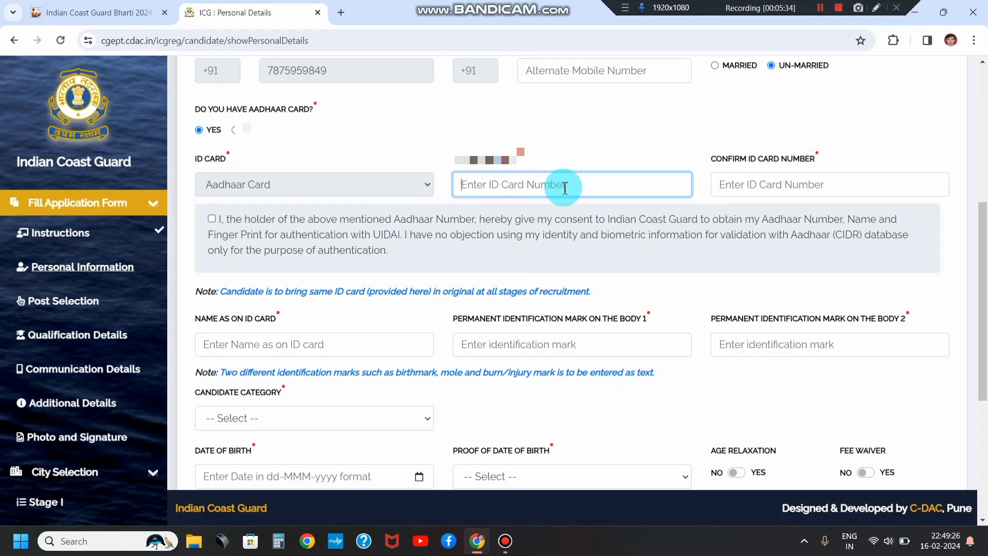
pyautogui.click(765, 190)
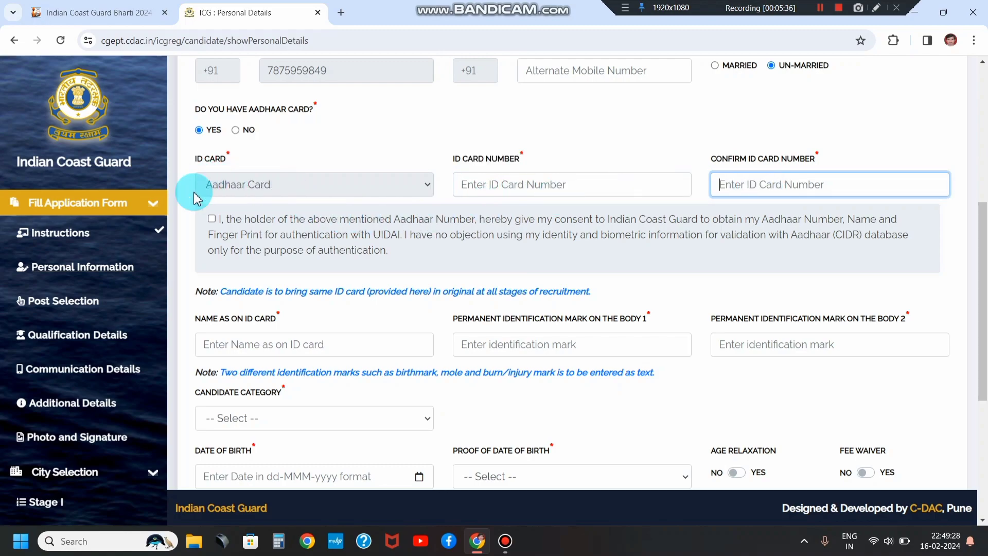
pyautogui.click(210, 219)
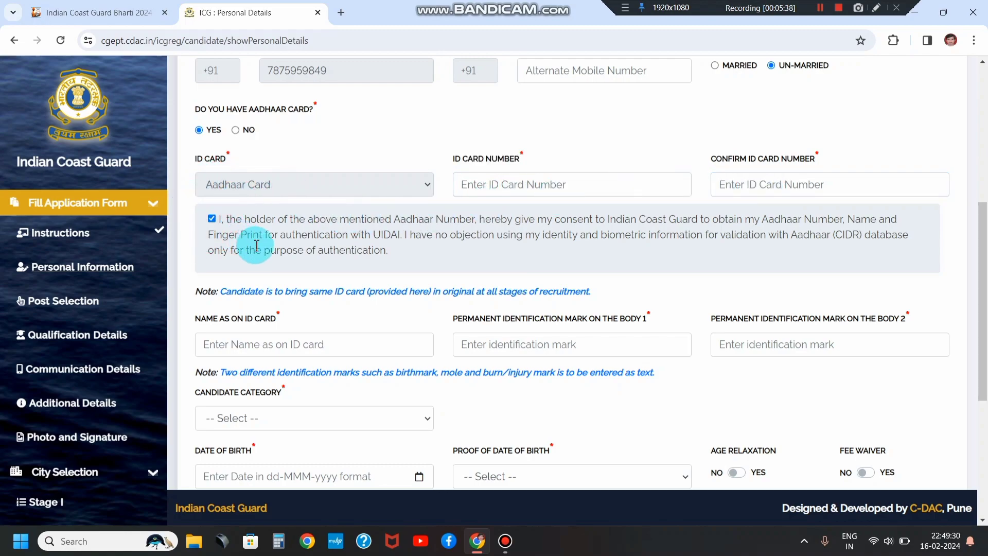
pyautogui.scroll(-2, 256, 246)
pyautogui.click(252, 214)
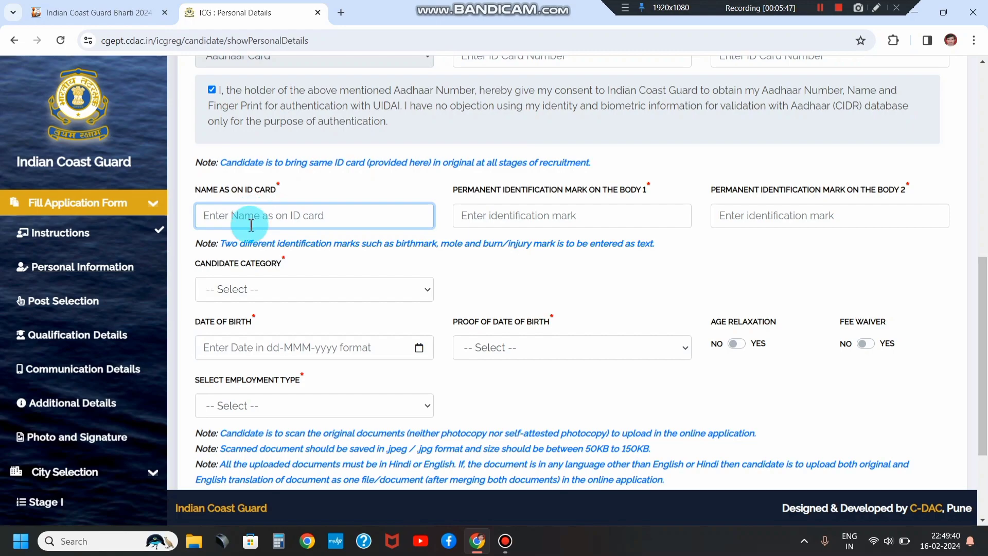
# Step: Enter 'MOLE ON RIGHT HAND' as the first identification mark, correcting its spacing
pyautogui.click(545, 217)
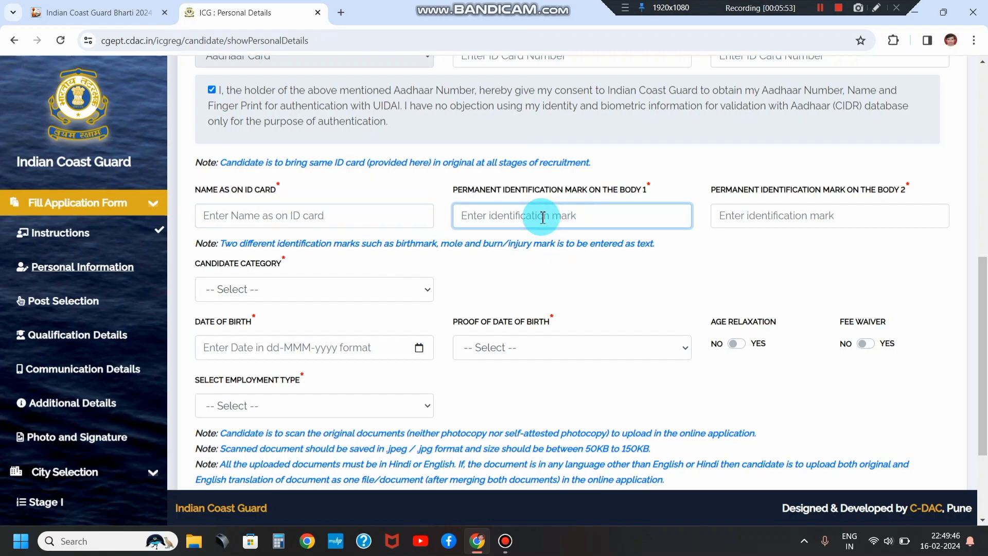
pyautogui.write('MOLE ON RIGHTHAND')
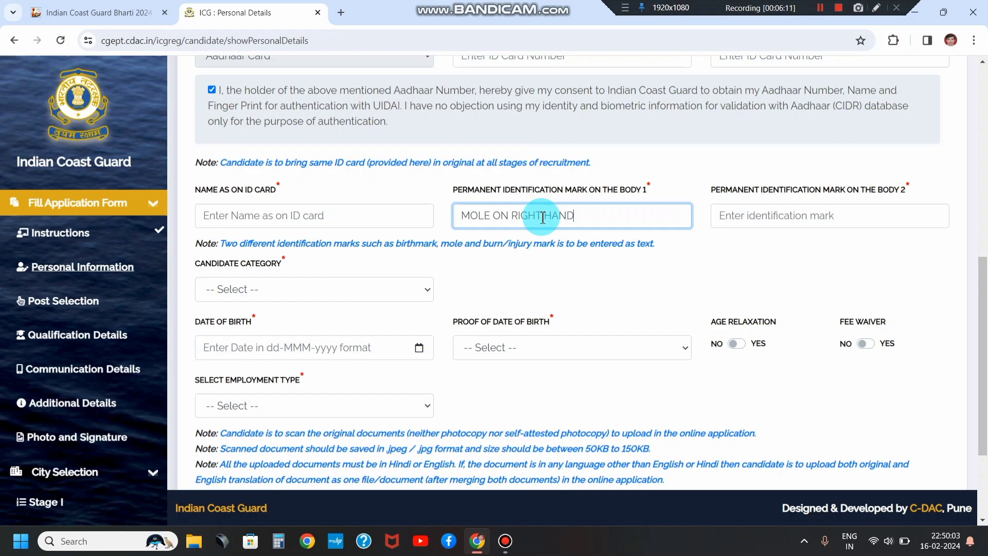
pyautogui.click(543, 217)
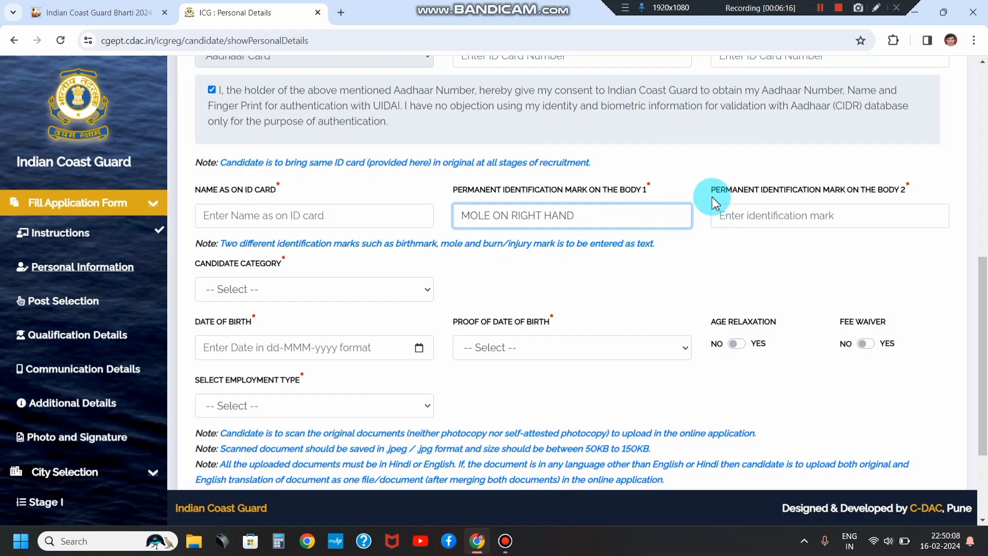
pyautogui.click(727, 216)
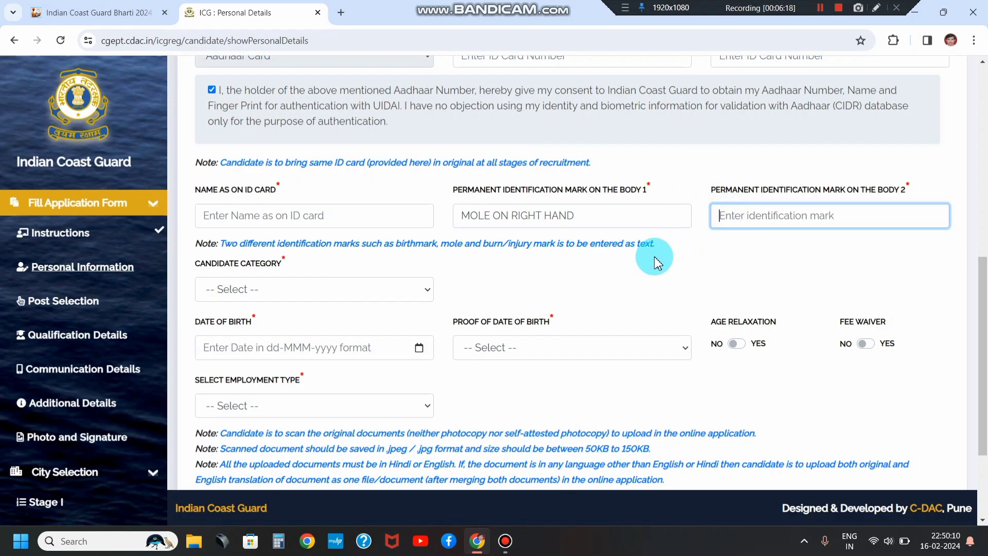
pyautogui.click(514, 254)
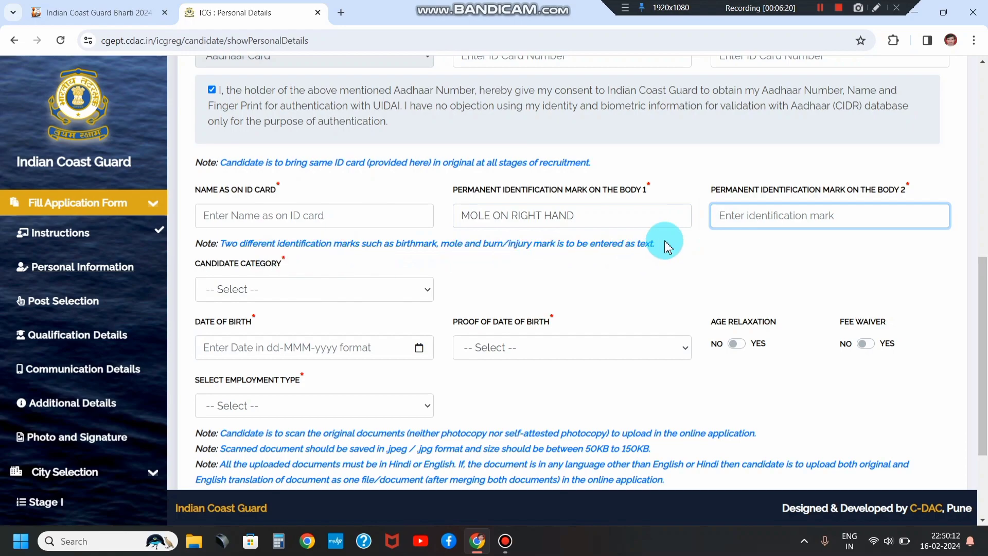
pyautogui.click(224, 286)
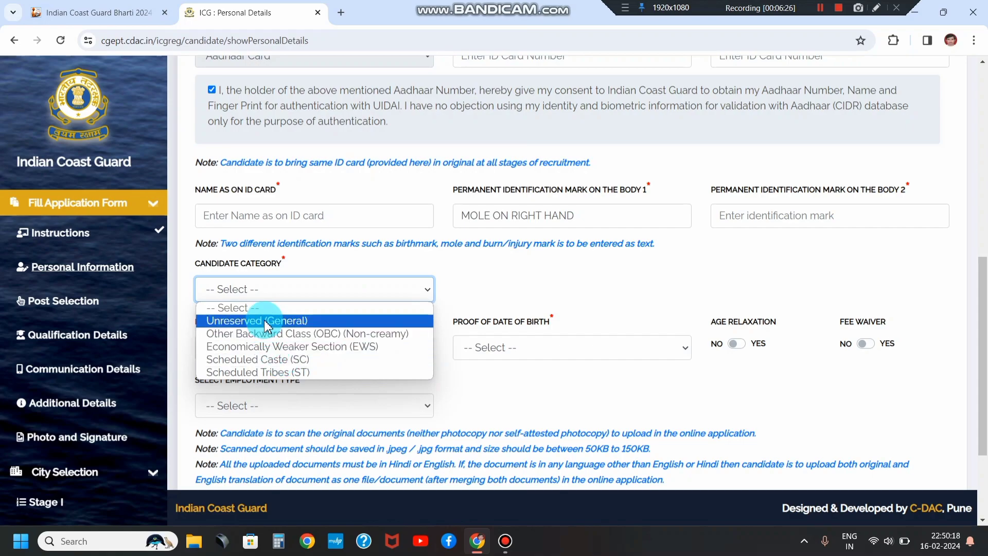
# Step: Choose Scheduled Caste (SC) as the candidate category and dismiss the certificate notice
pyautogui.click(273, 360)
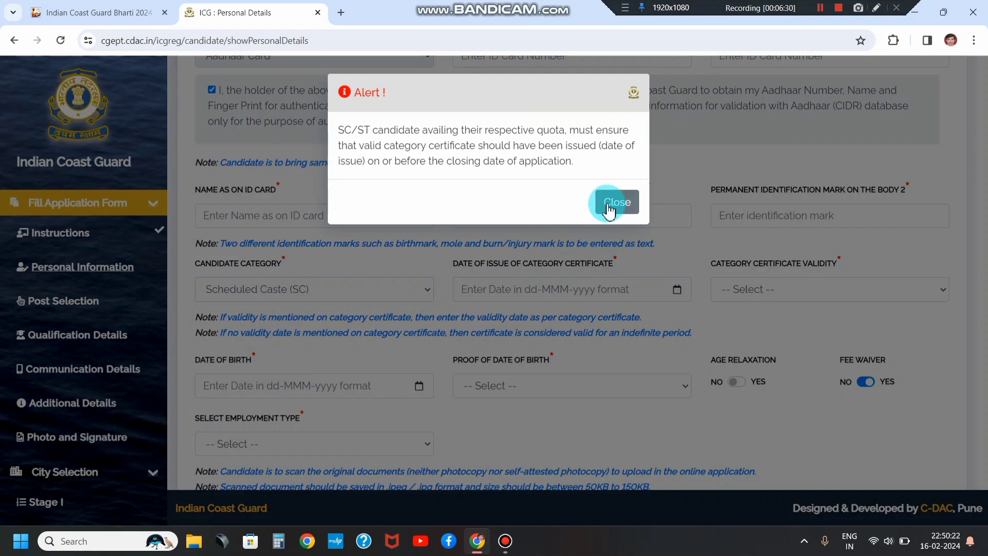
pyautogui.click(608, 215)
pyautogui.click(277, 289)
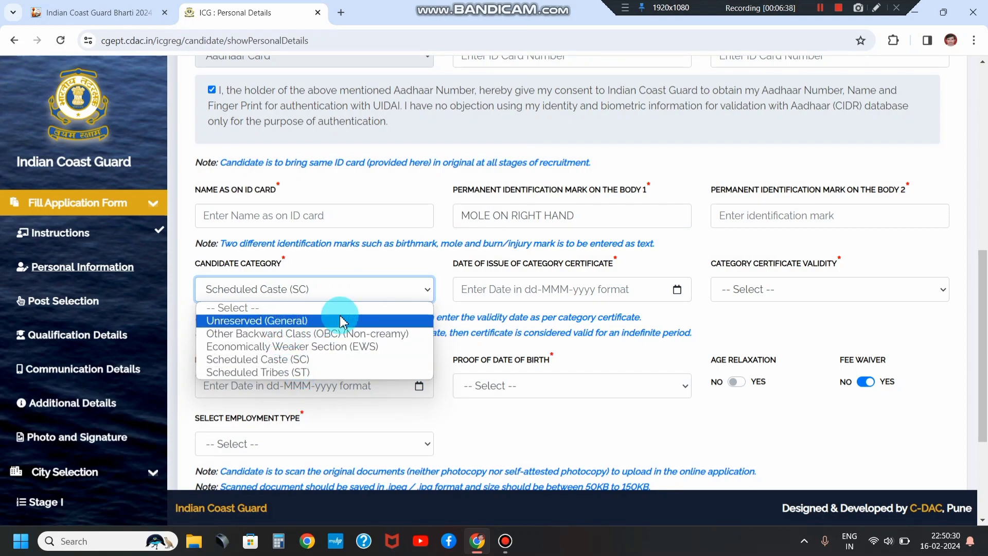
pyautogui.click(466, 291)
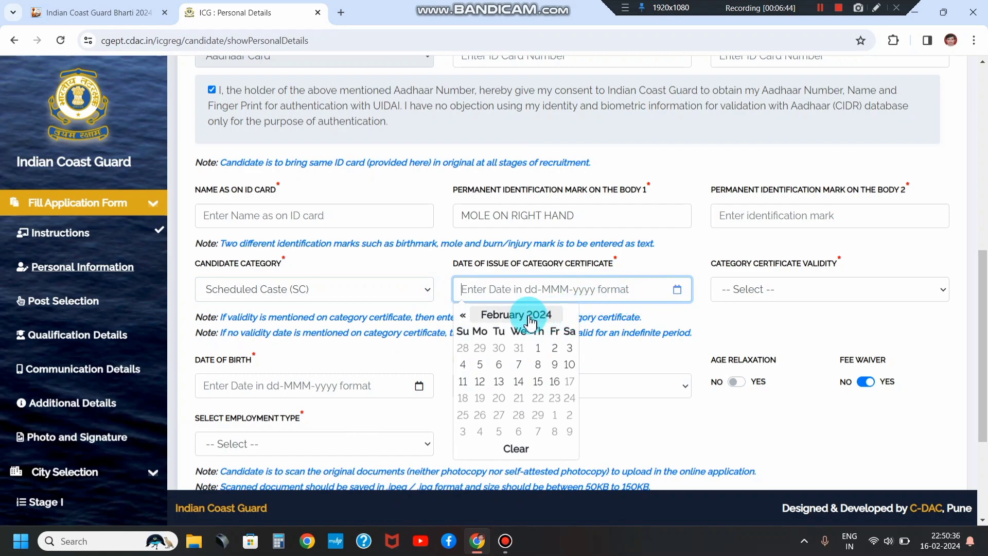
pyautogui.click(734, 308)
pyautogui.click(747, 289)
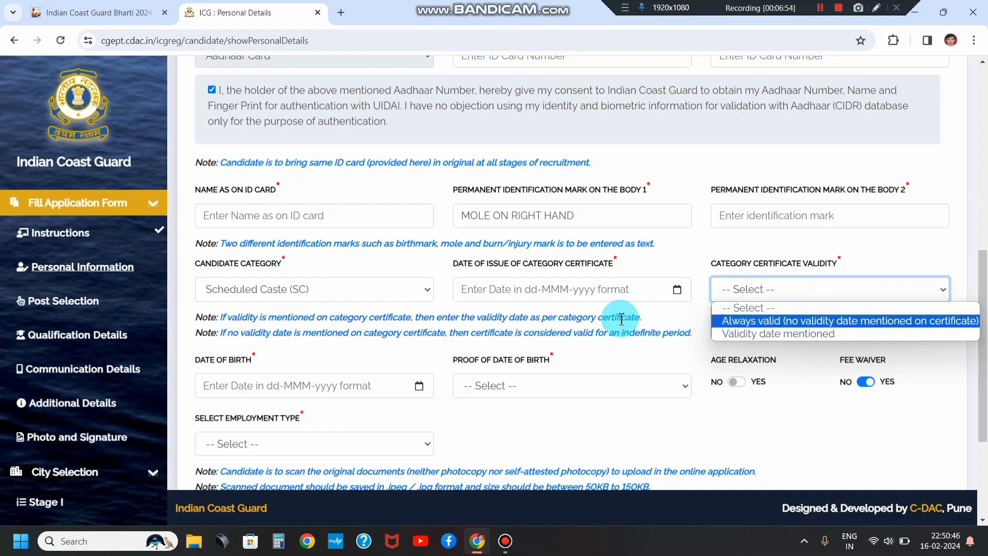
# Step: Set the category certificate validity to Always valid
pyautogui.click(335, 288)
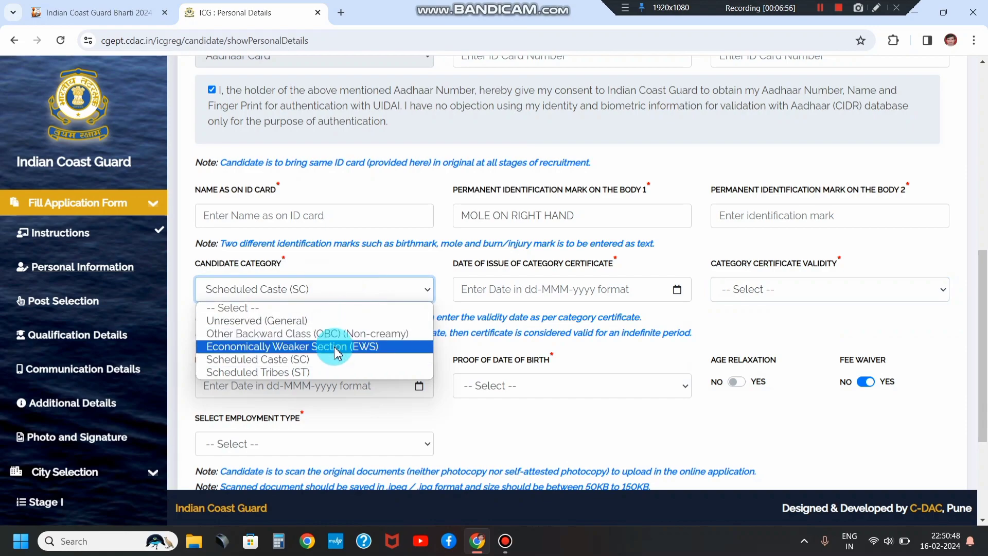
pyautogui.click(728, 288)
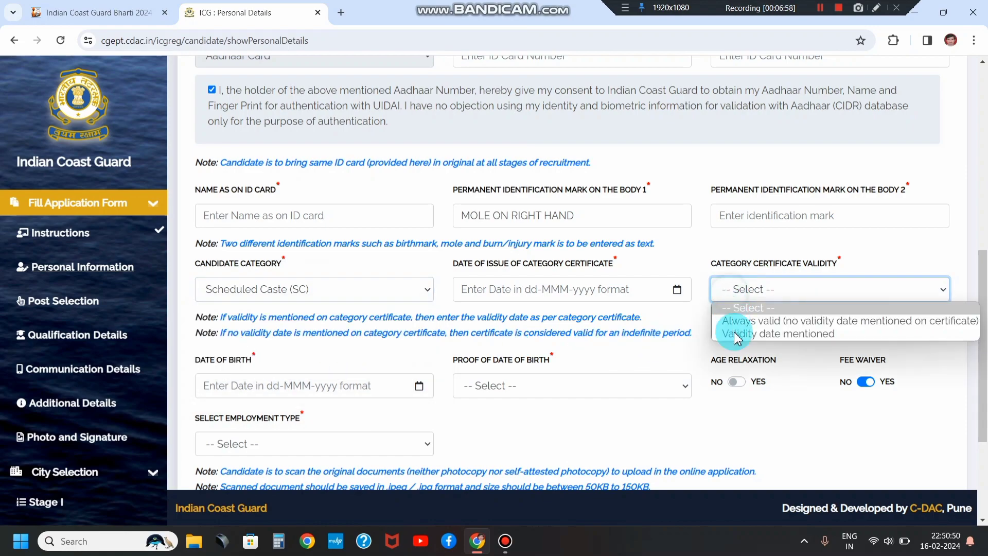
pyautogui.click(734, 334)
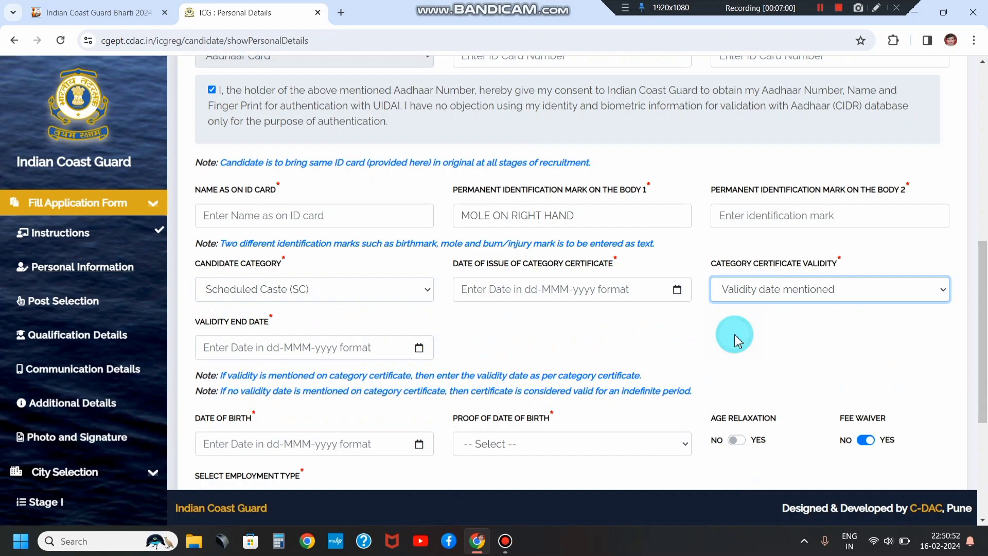
pyautogui.click(288, 345)
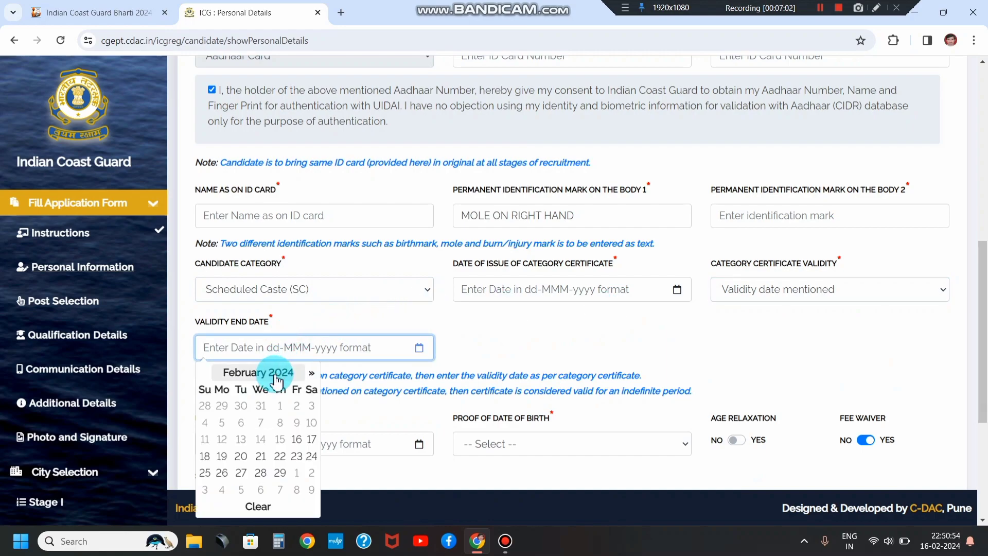
pyautogui.click(727, 293)
pyautogui.click(734, 322)
pyautogui.scroll(-3, 353, 320)
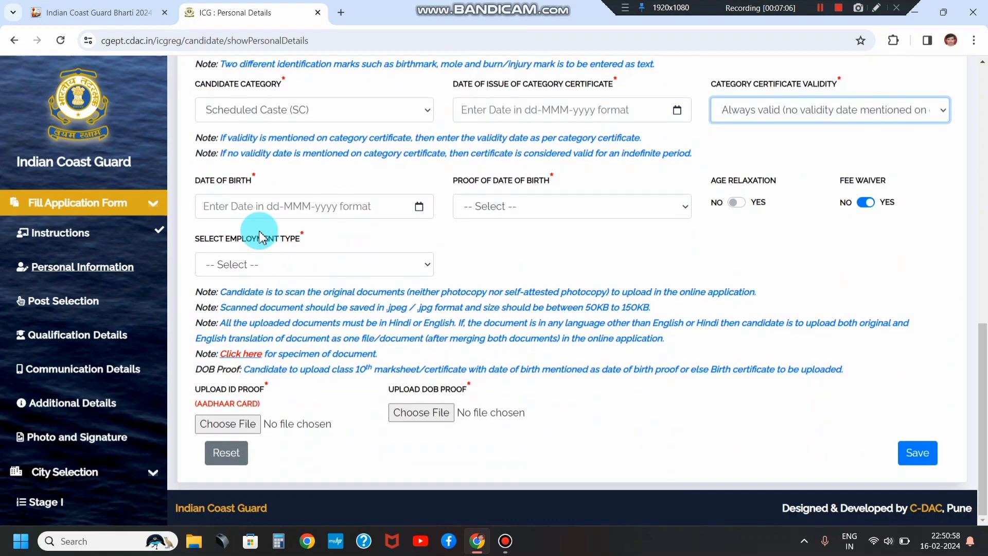
pyautogui.click(313, 205)
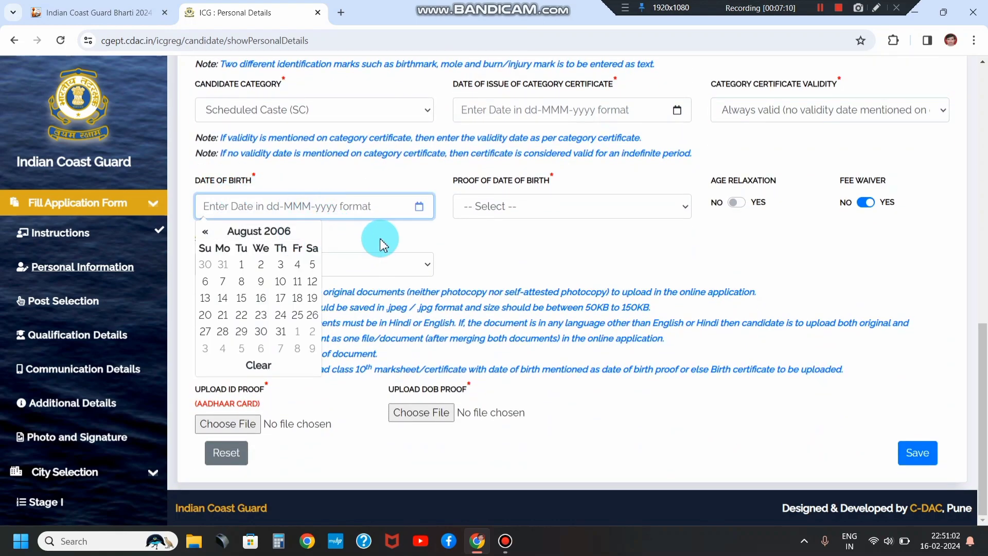
pyautogui.click(501, 205)
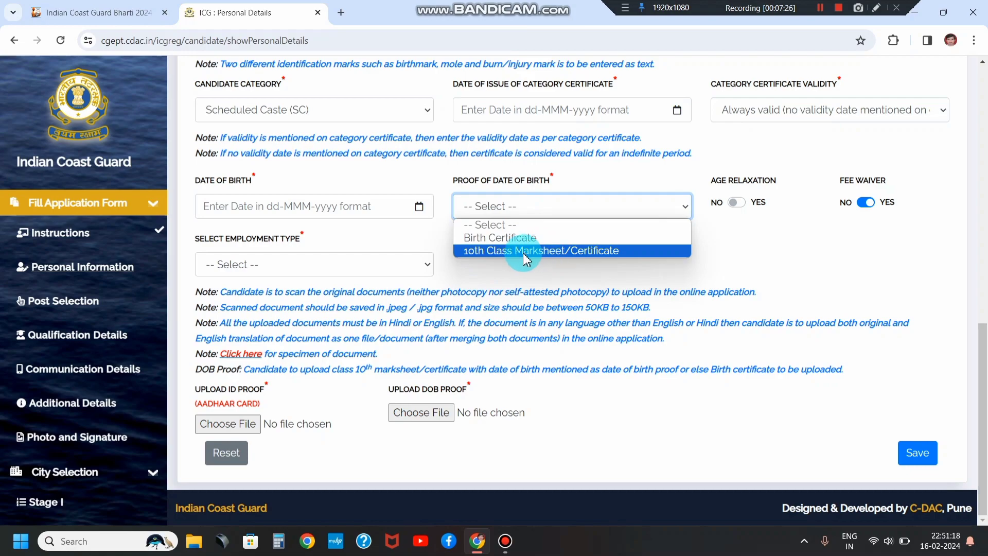
pyautogui.click(491, 251)
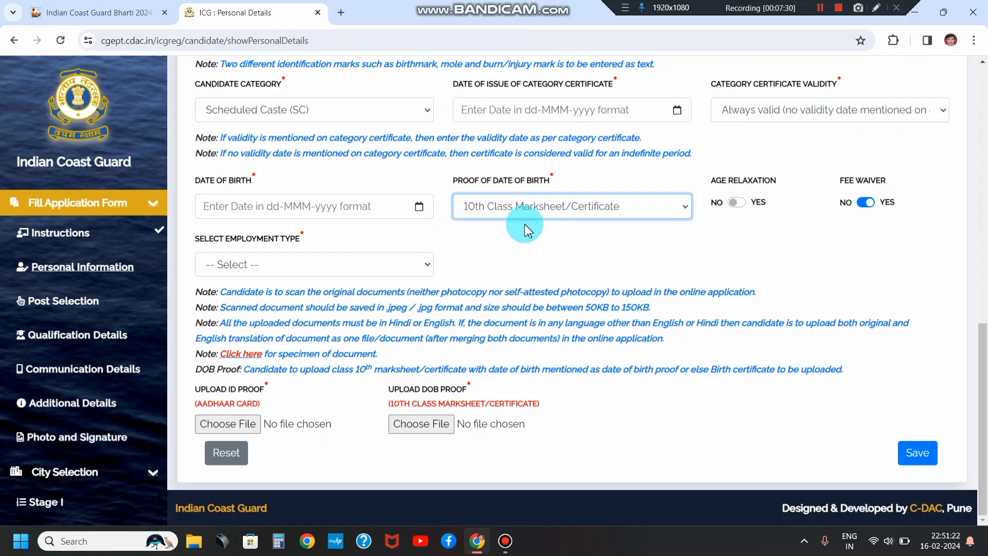
pyautogui.click(743, 201)
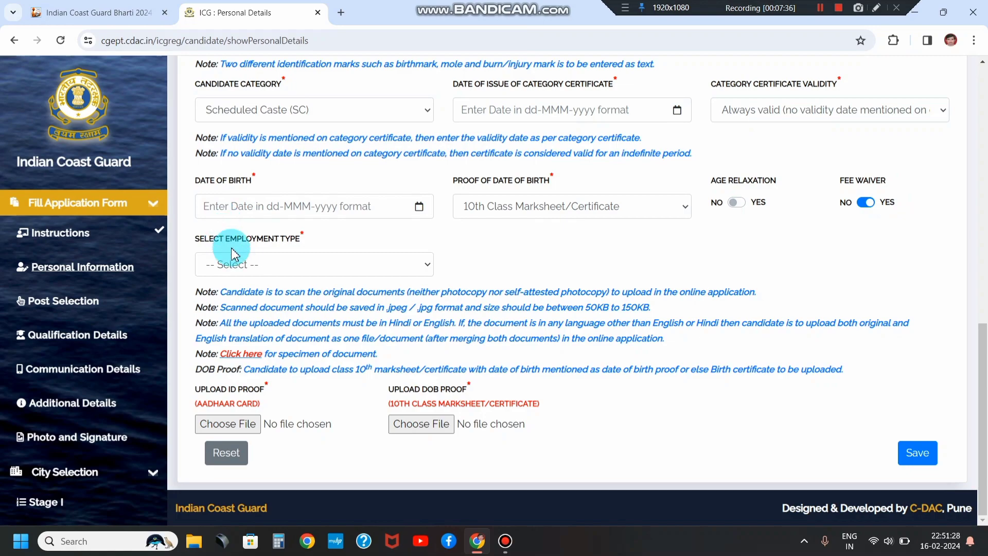
pyautogui.click(236, 265)
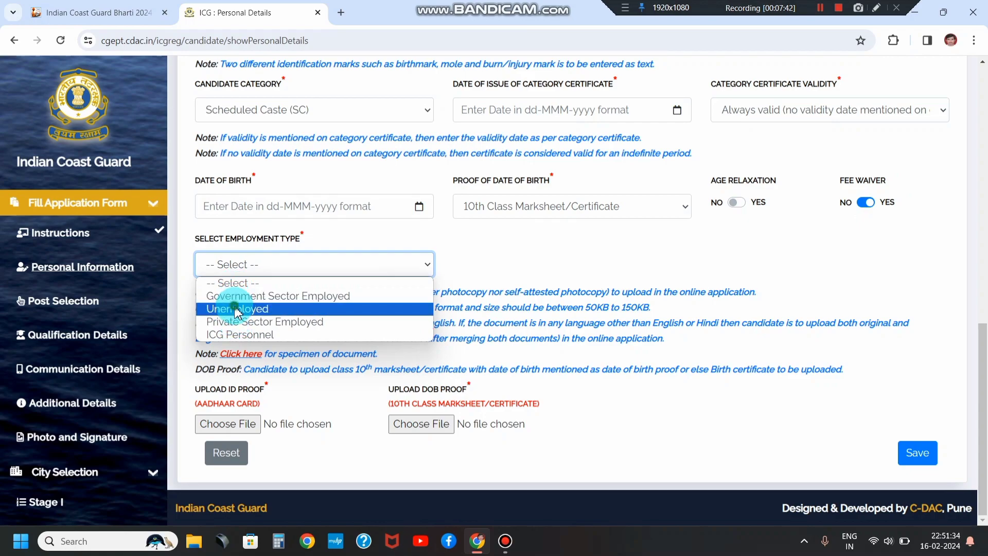
pyautogui.click(236, 309)
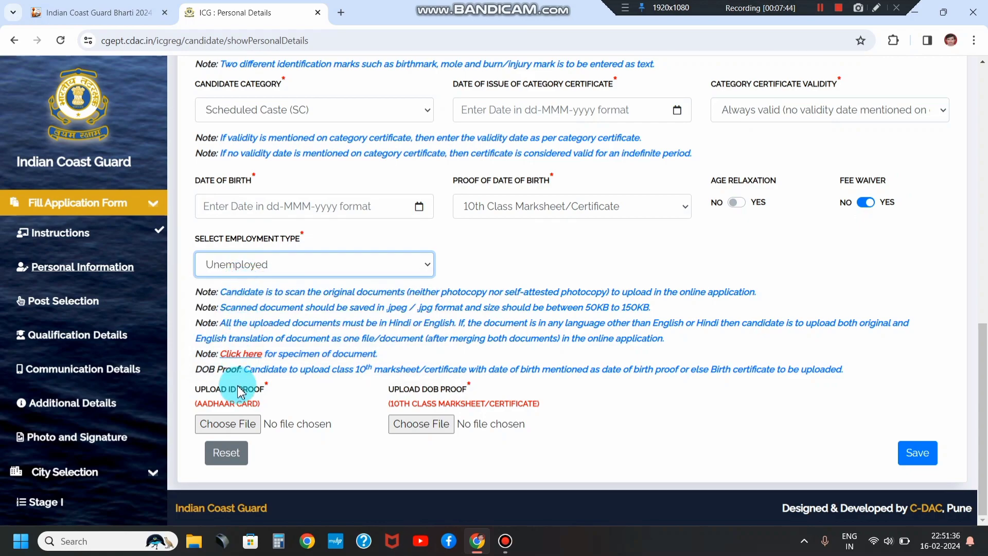
# Step: Upload both proof files, save the personal details, and acknowledge the name-mismatch alert
pyautogui.click(209, 396)
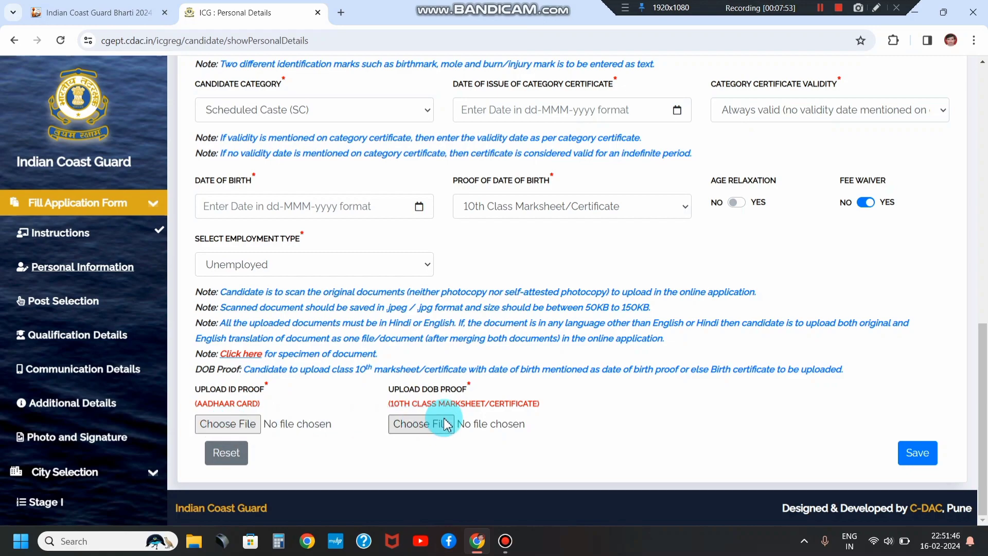
pyautogui.moveTo(395, 398); pyautogui.dragTo(459, 354)
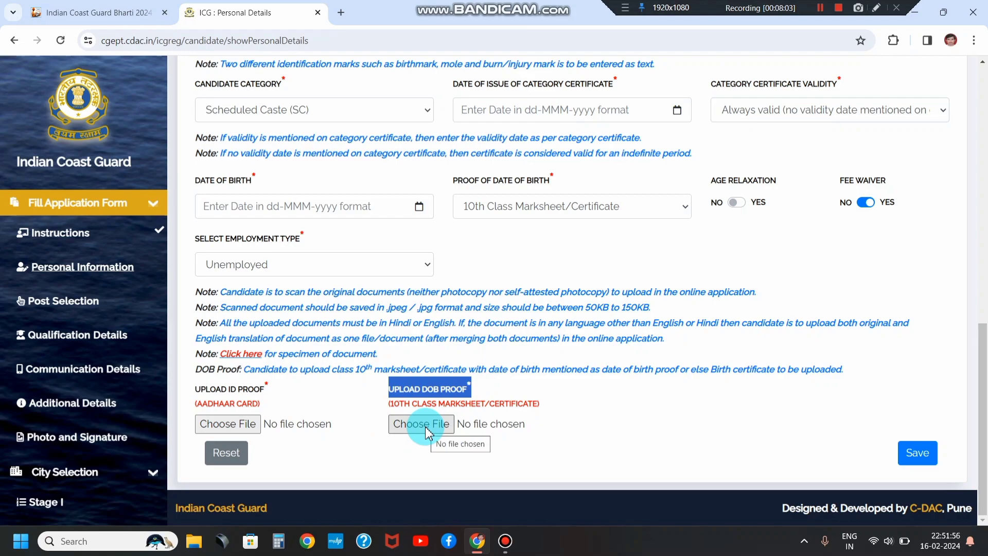
pyautogui.click(915, 456)
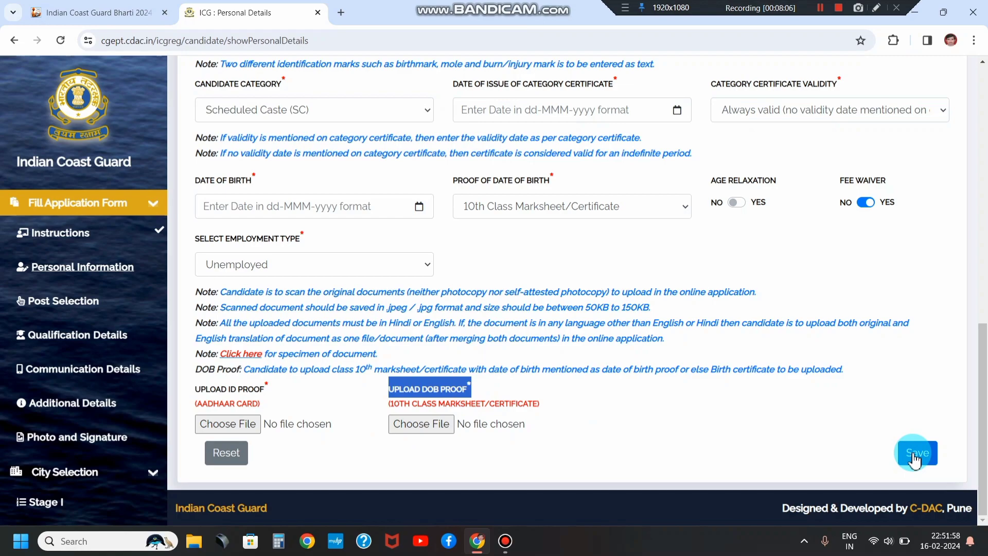
pyautogui.click(820, 9)
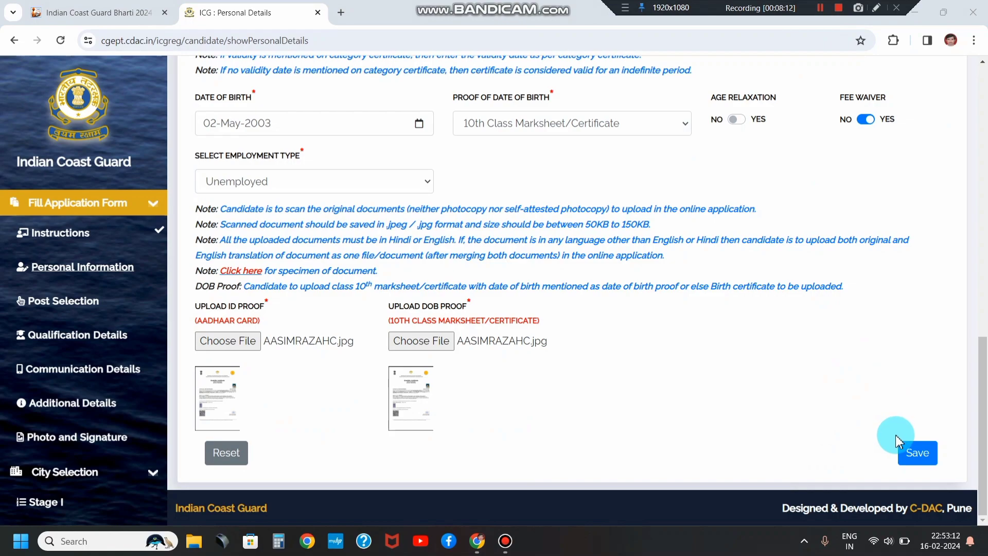
pyautogui.click(915, 454)
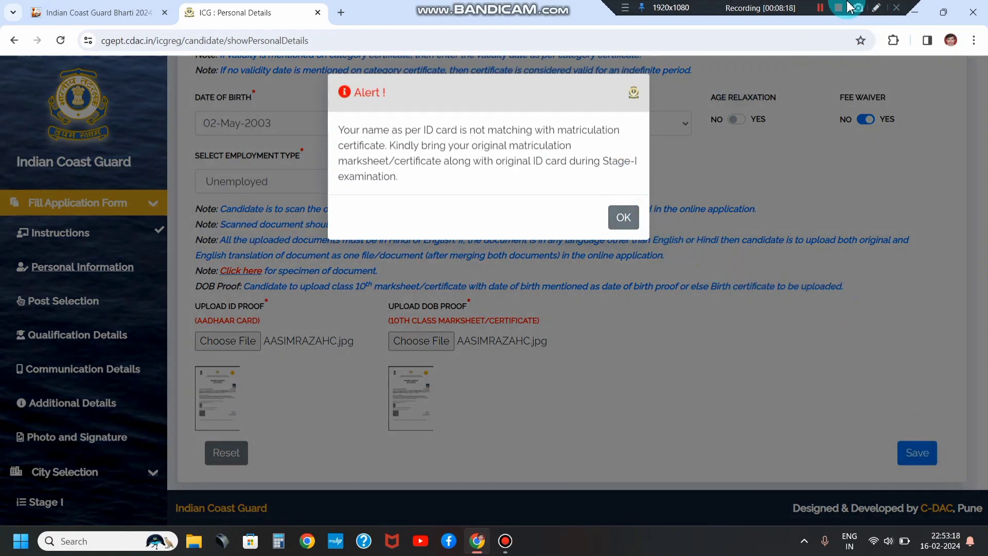
pyautogui.click(623, 218)
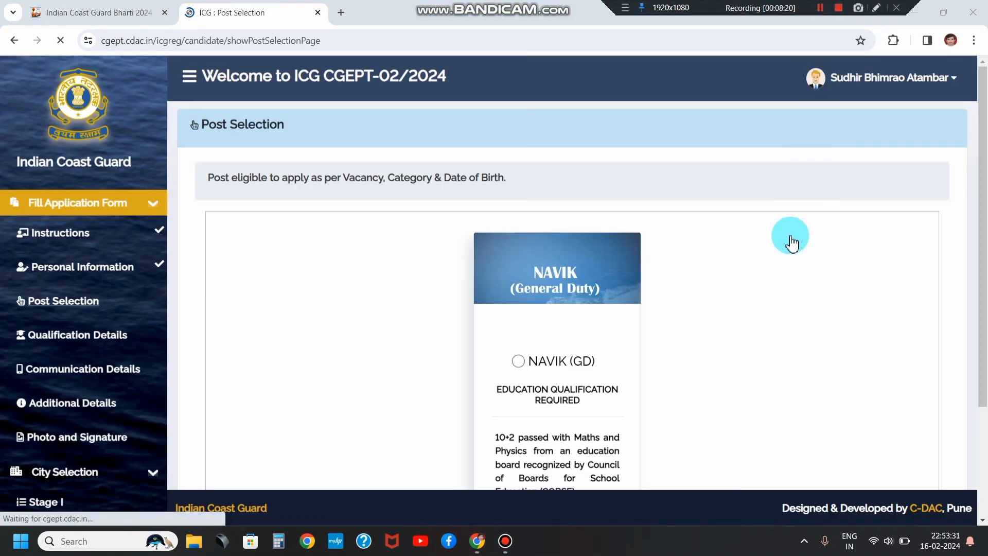
# Step: Select NAVIK (GD) as the post, save it, and acknowledge the success message
pyautogui.scroll(-1, 718, 281)
pyautogui.scroll(-3, 718, 281)
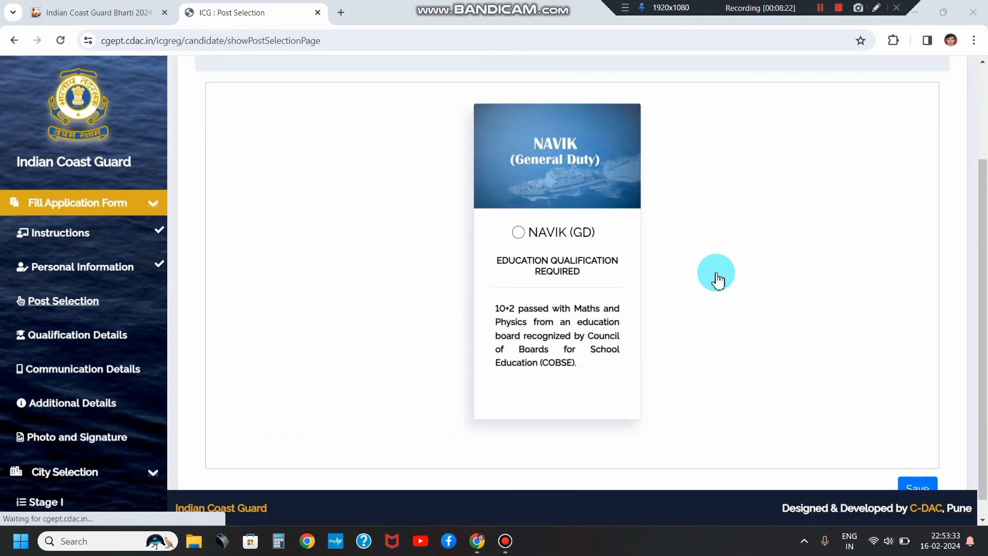
pyautogui.click(819, 11)
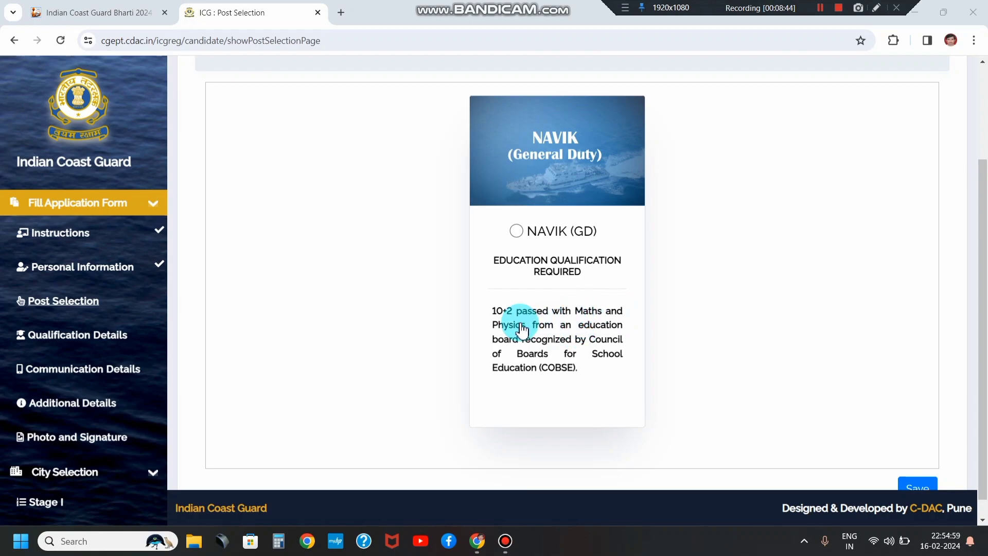
pyautogui.click(518, 233)
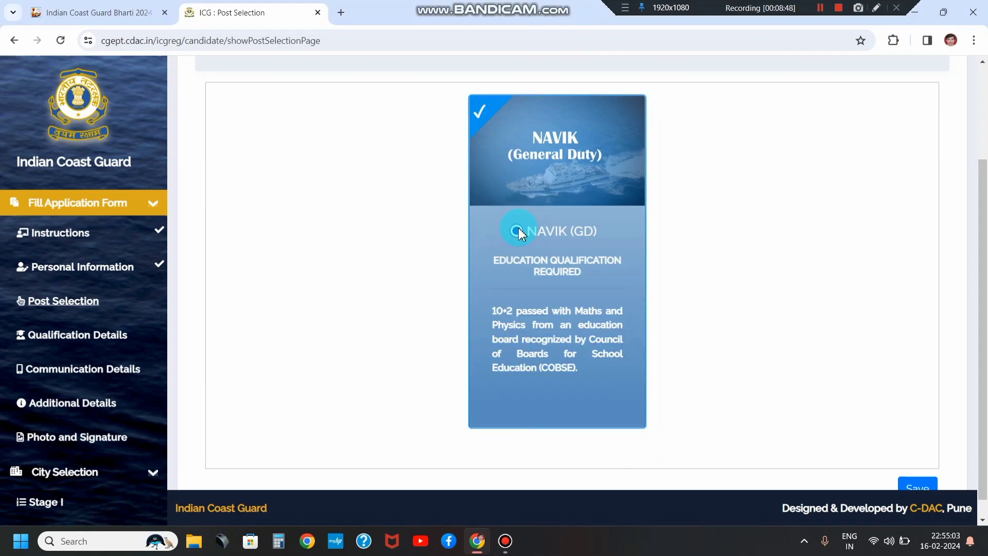
pyautogui.scroll(-1, 894, 386)
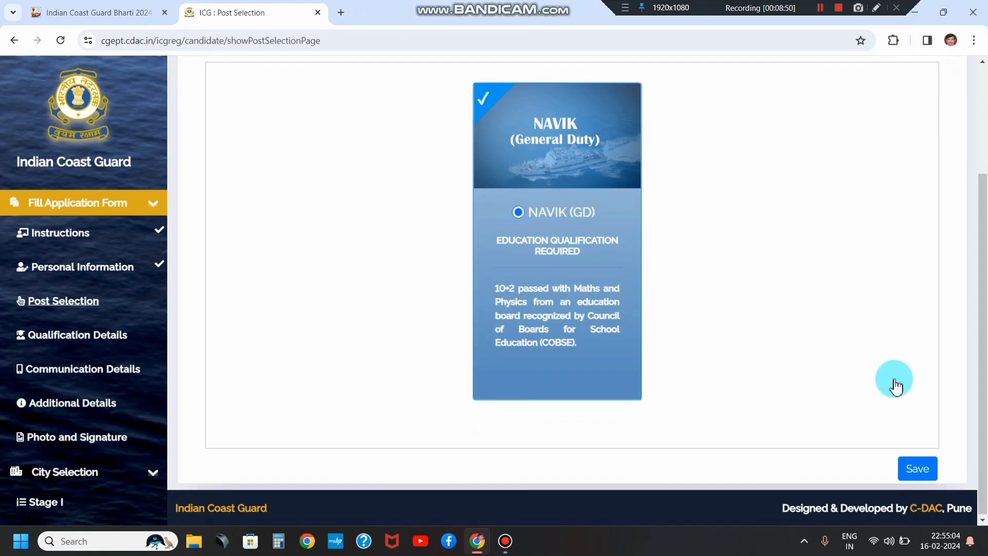
pyautogui.click(915, 470)
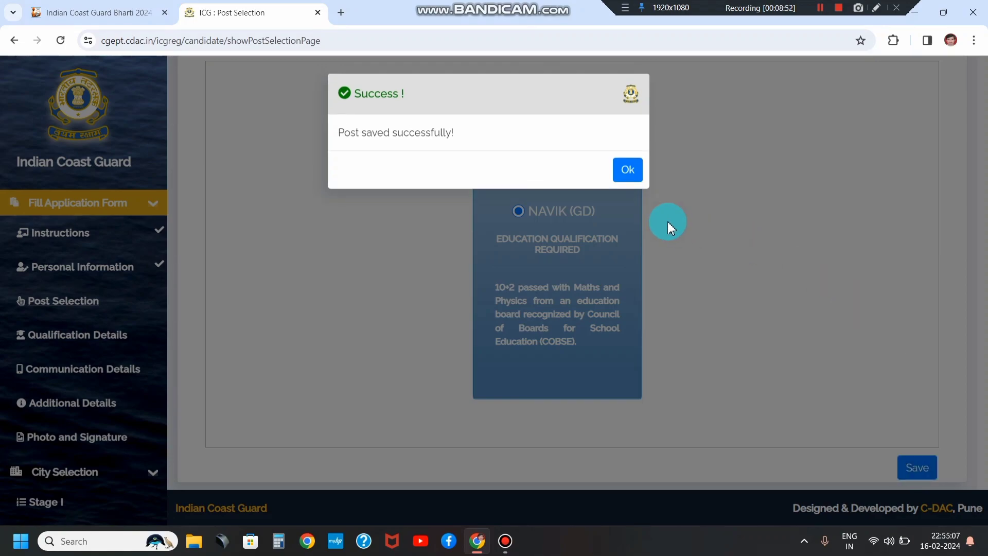
pyautogui.click(624, 173)
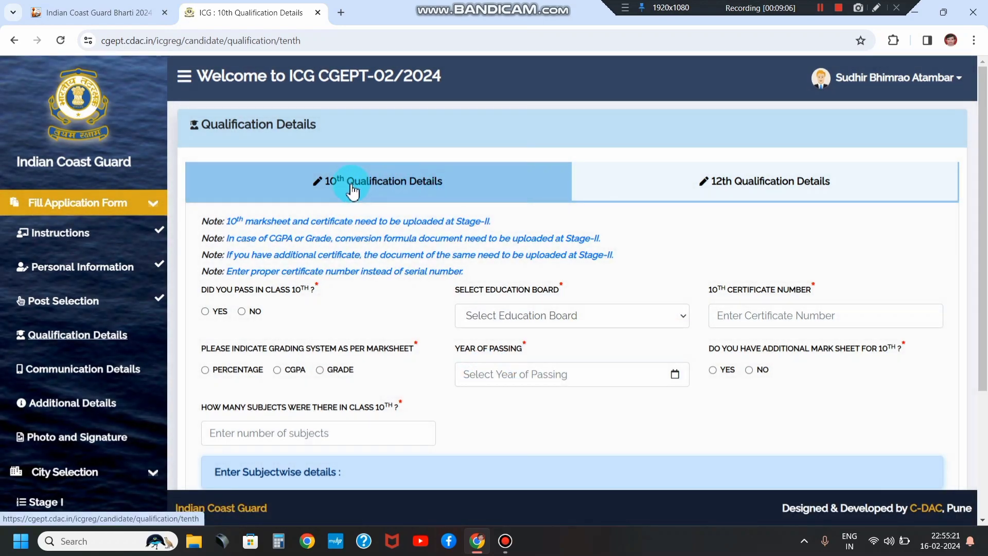
# Step: Answer YES to passing class 10 and choose Maharashtra State Board as the education board
pyautogui.scroll(-2, 348, 199)
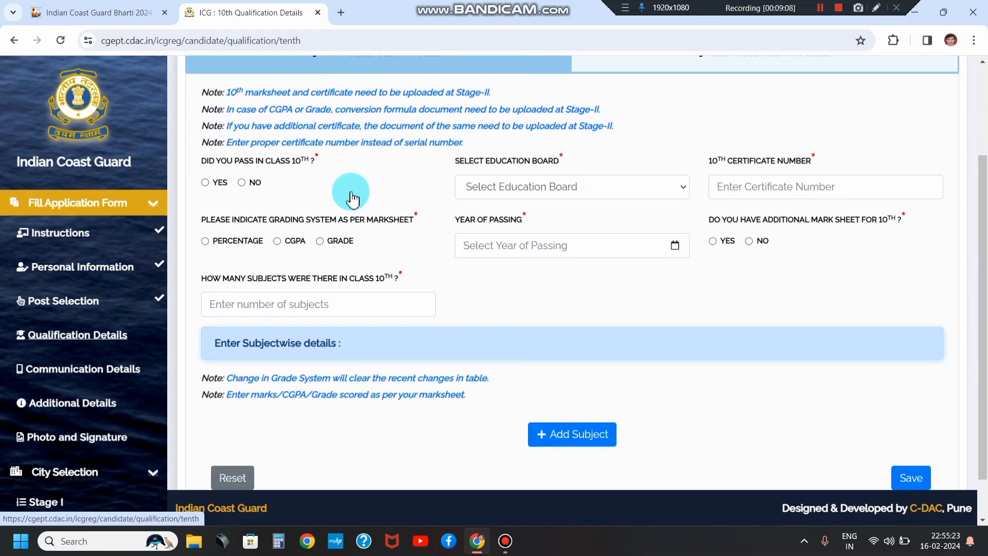
pyautogui.tripleClick(208, 162)
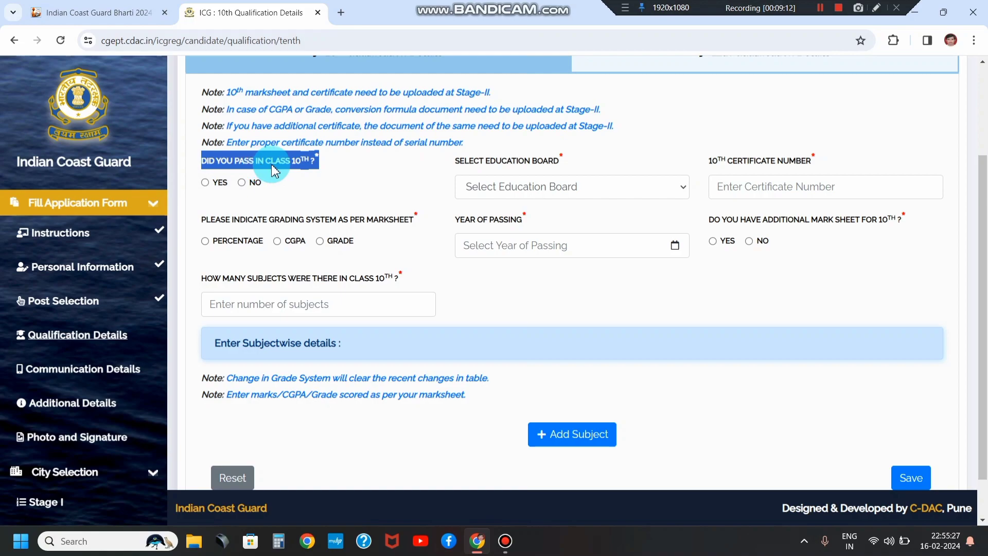
pyautogui.click(206, 184)
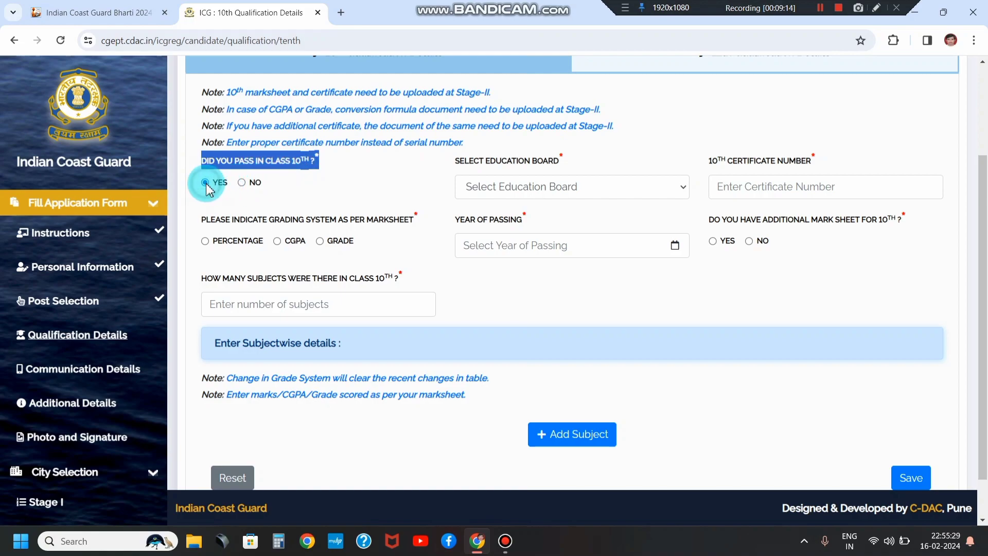
pyautogui.click(355, 196)
pyautogui.scroll(-1, 537, 193)
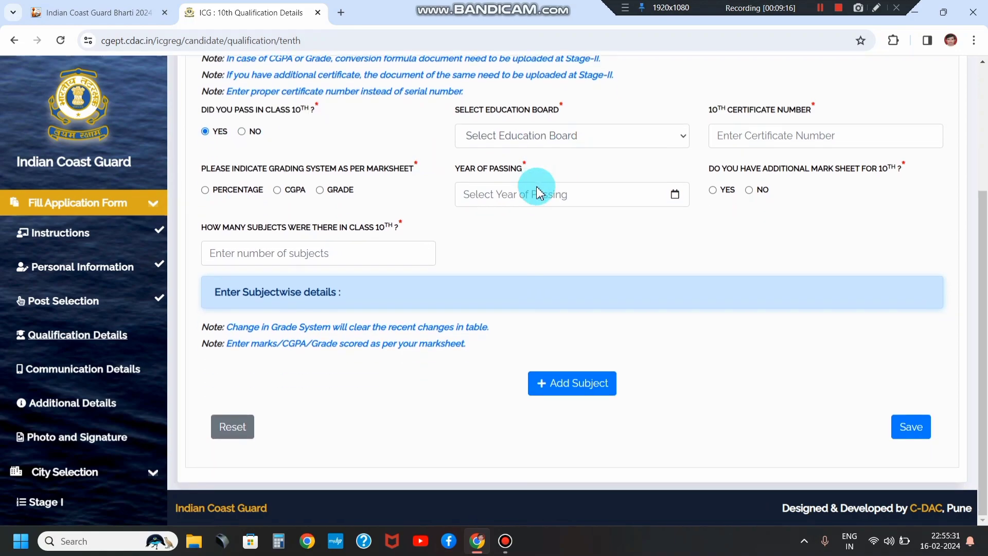
pyautogui.click(512, 144)
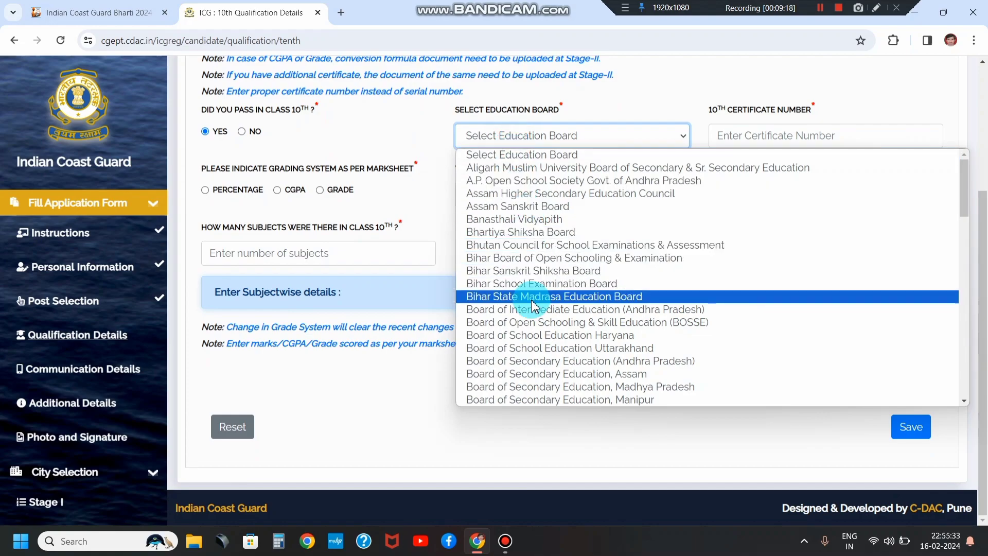
pyautogui.scroll(-5, 533, 307)
pyautogui.scroll(-3, 536, 307)
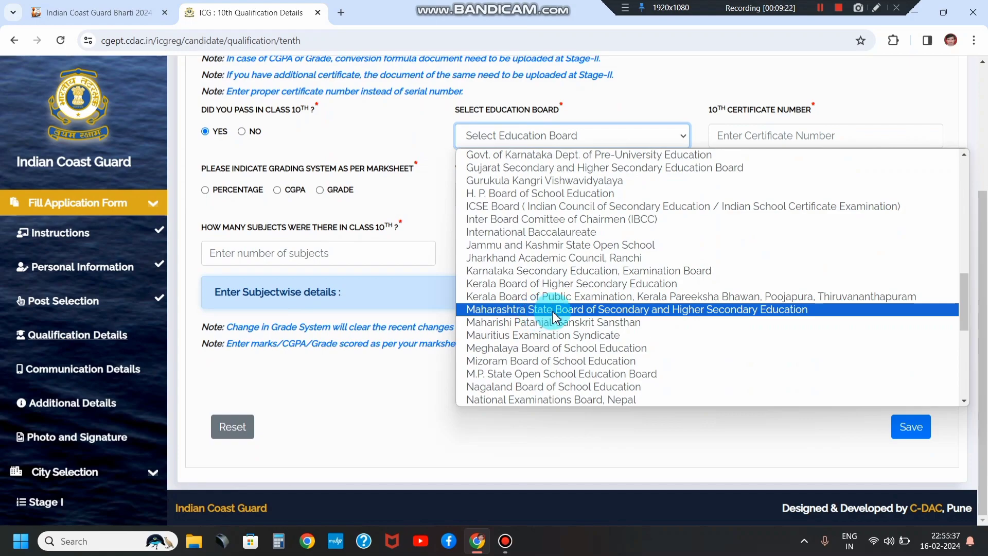
pyautogui.click(572, 310)
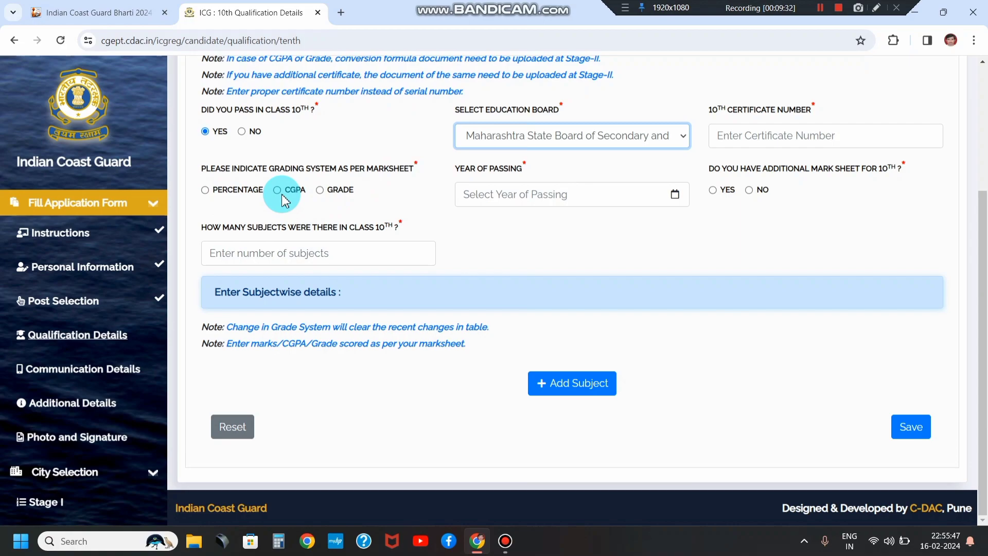
# Step: Set the class 10 grading system to PERCENTAGE
pyautogui.click(208, 191)
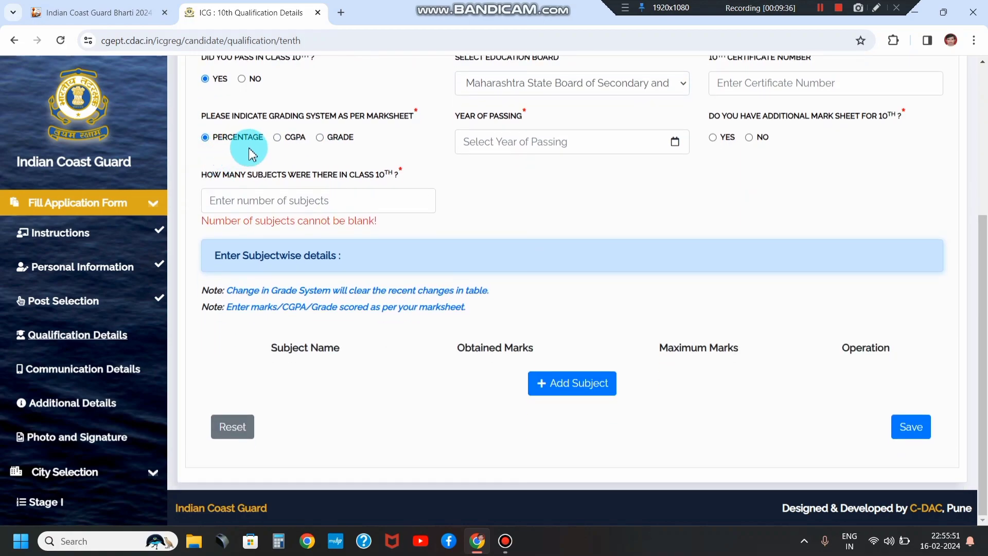
pyautogui.scroll(1, 428, 181)
pyautogui.scroll(1, 429, 181)
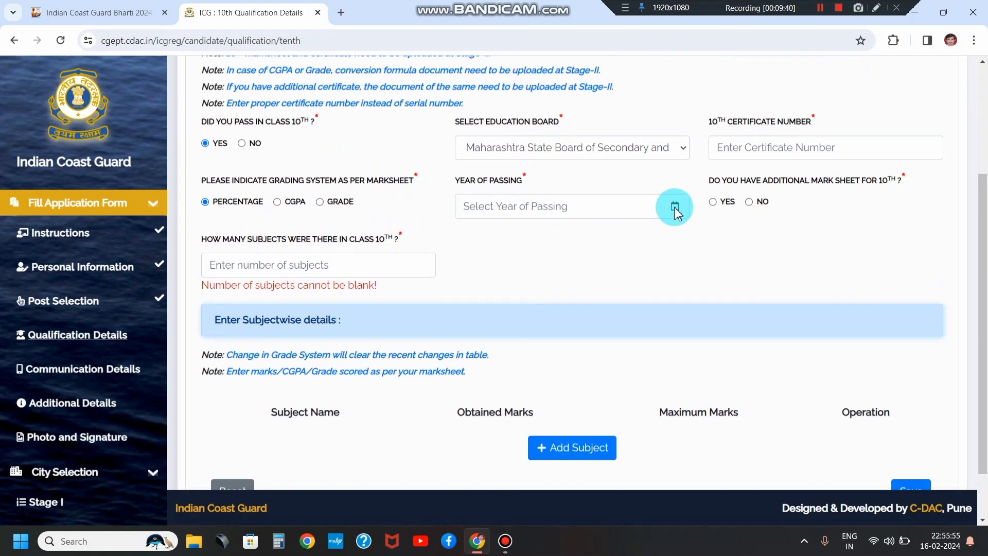
pyautogui.click(587, 202)
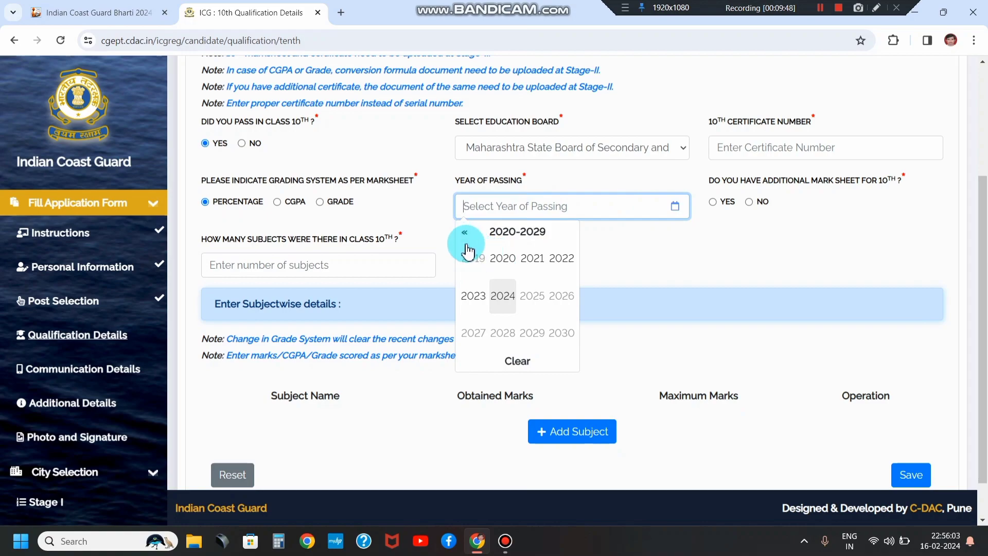
pyautogui.click(431, 231)
pyautogui.click(296, 263)
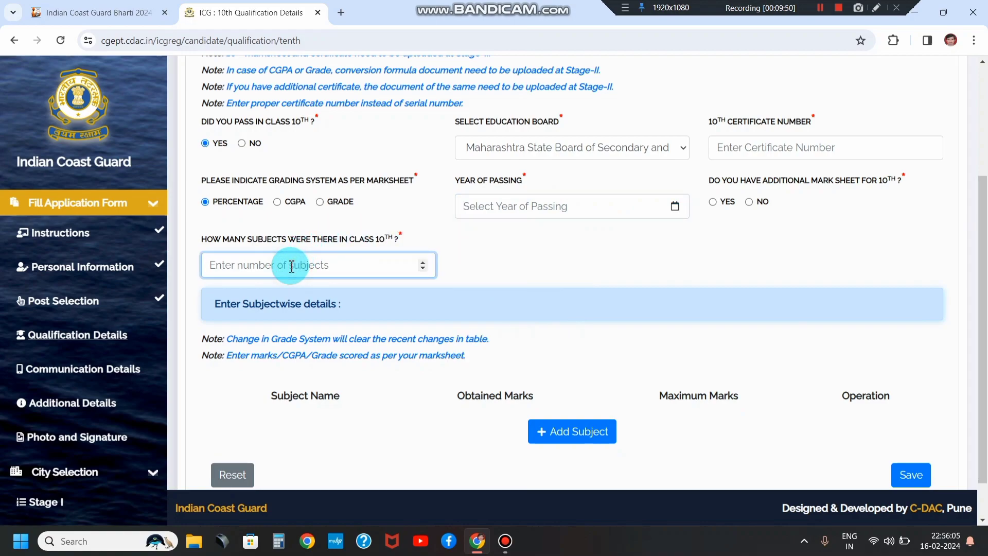
pyautogui.moveTo(206, 242); pyautogui.dragTo(382, 243)
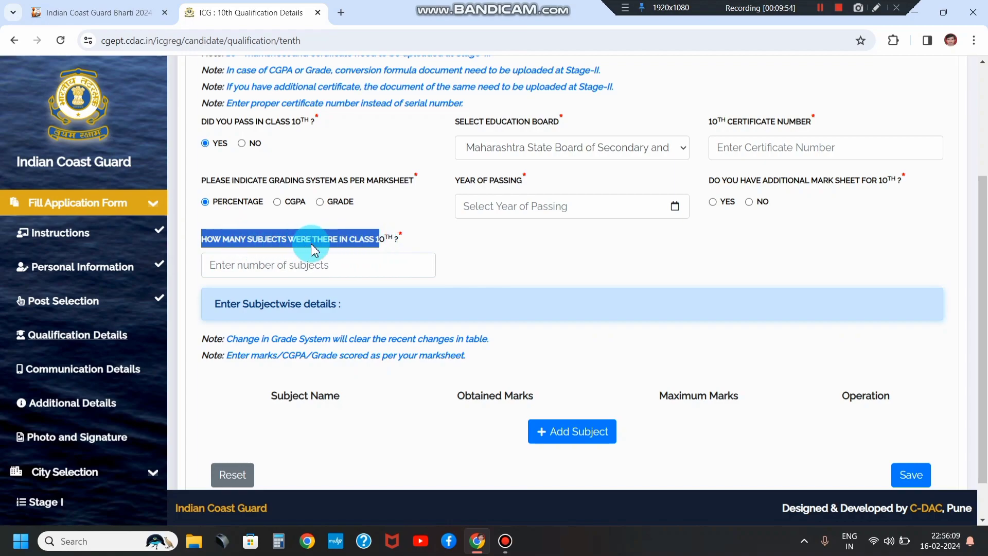
# Step: Enter 6 as the number of class 10 subjects
pyautogui.click(360, 263)
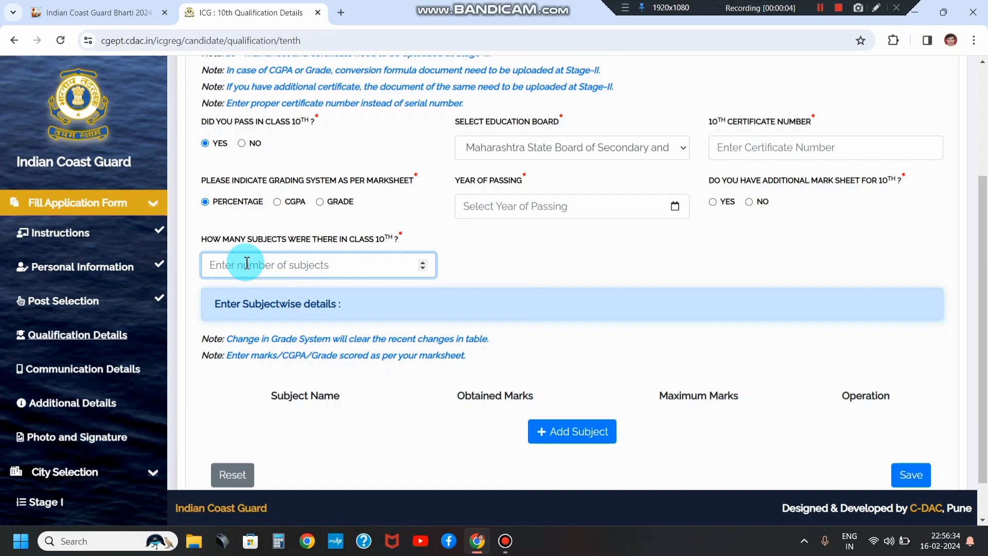
pyautogui.write('6')
pyautogui.click(502, 265)
pyautogui.scroll(-1, 502, 264)
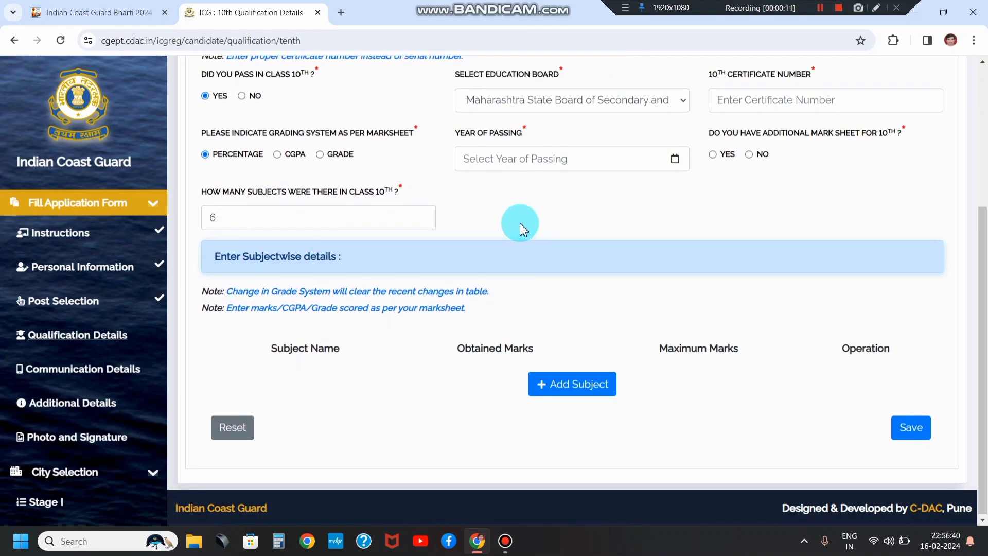
pyautogui.scroll(3, 520, 224)
# Step: Answer NO to having an additional 10th mark sheet
pyautogui.moveTo(716, 208); pyautogui.dragTo(812, 206)
pyautogui.click(791, 233)
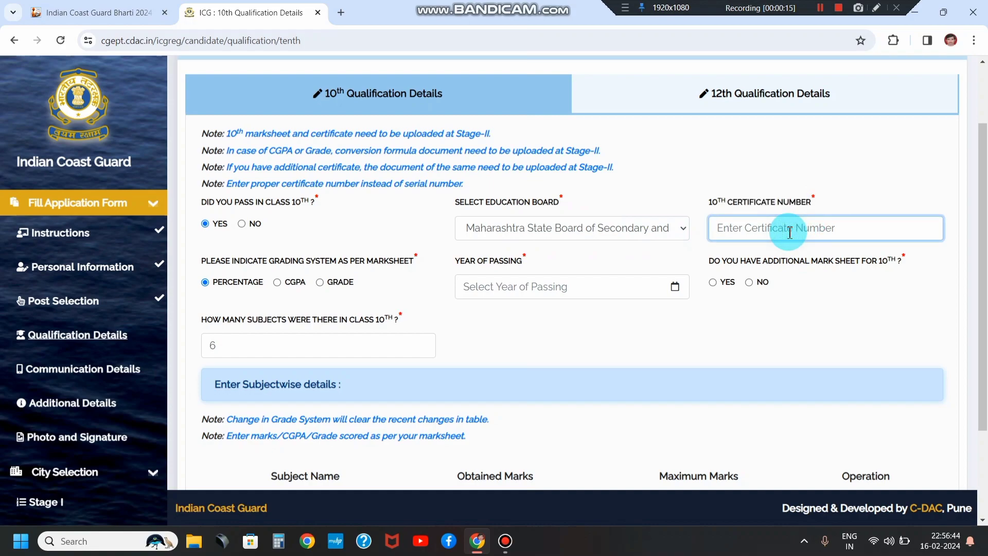
pyautogui.moveTo(709, 258); pyautogui.dragTo(897, 264)
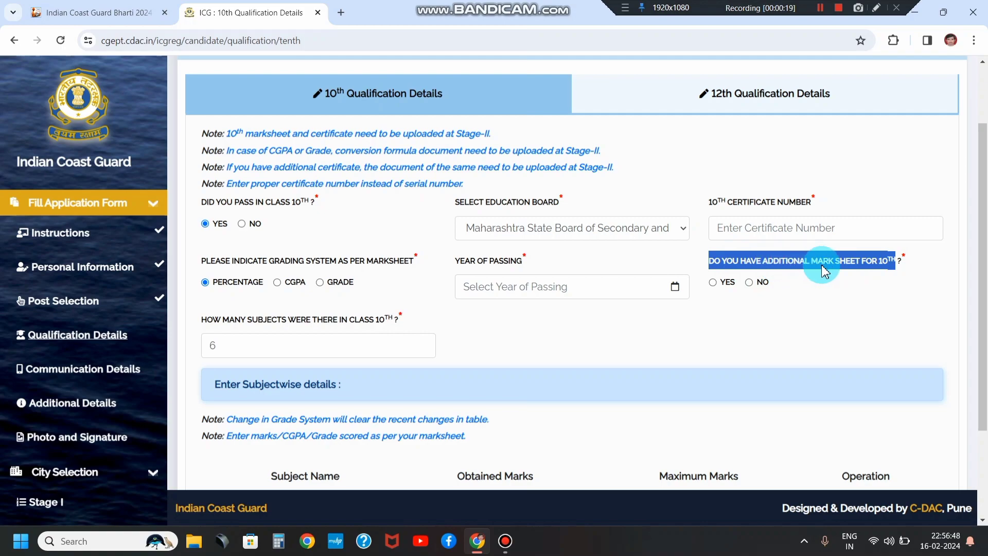
pyautogui.click(736, 284)
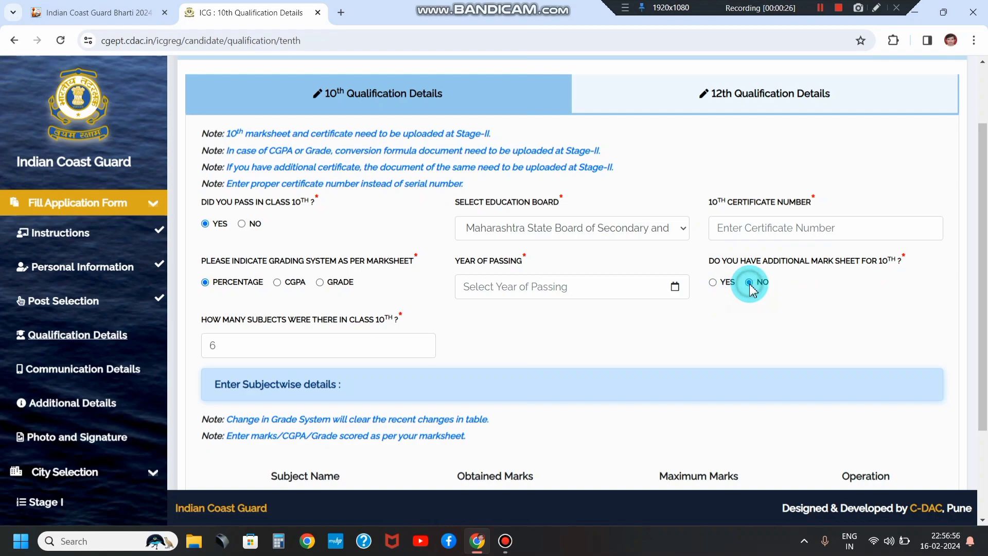
pyautogui.scroll(-3, 435, 301)
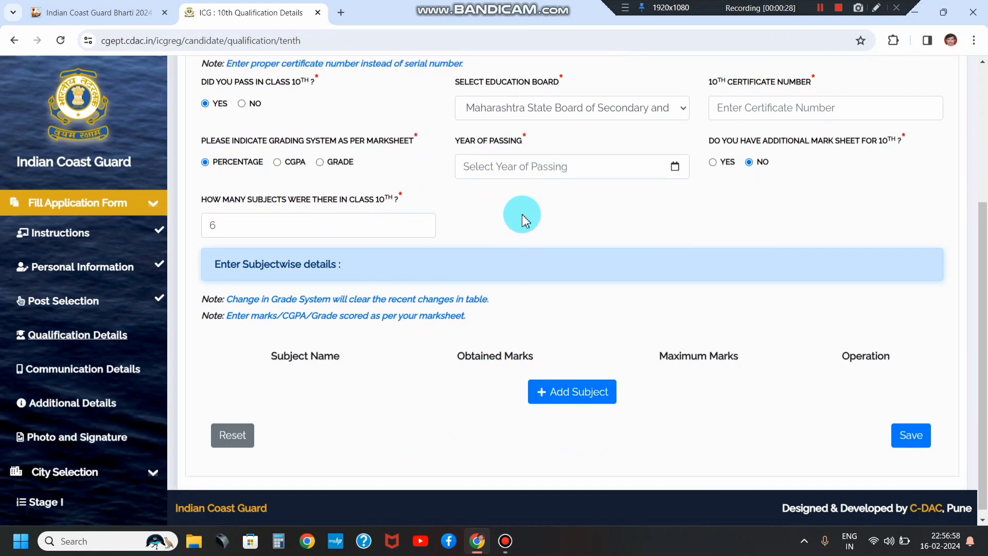
pyautogui.scroll(4, 522, 216)
pyautogui.scroll(-4, 572, 248)
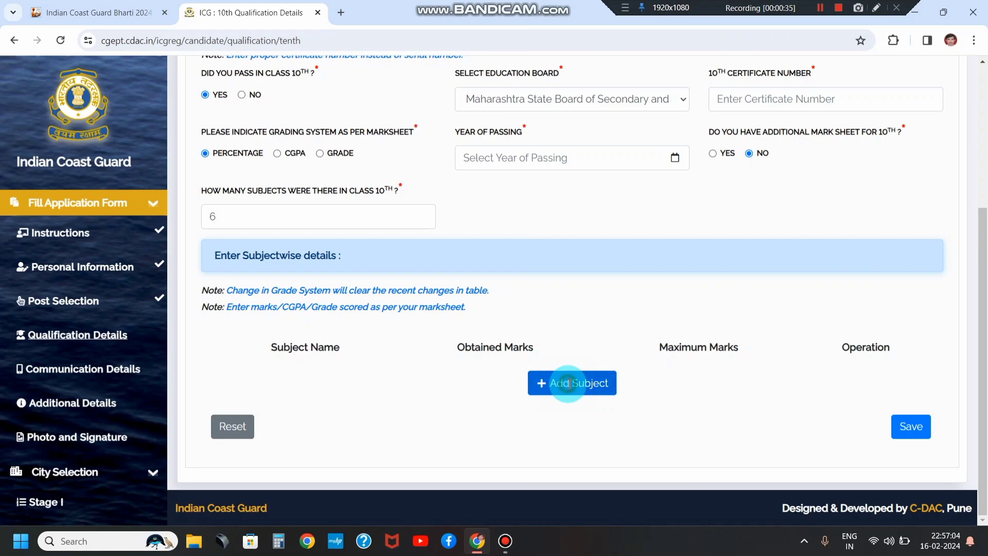
# Step: Add the first 10th subject row: Marathi, 85 marks out of 100
pyautogui.click(568, 393)
pyautogui.scroll(-1, 451, 345)
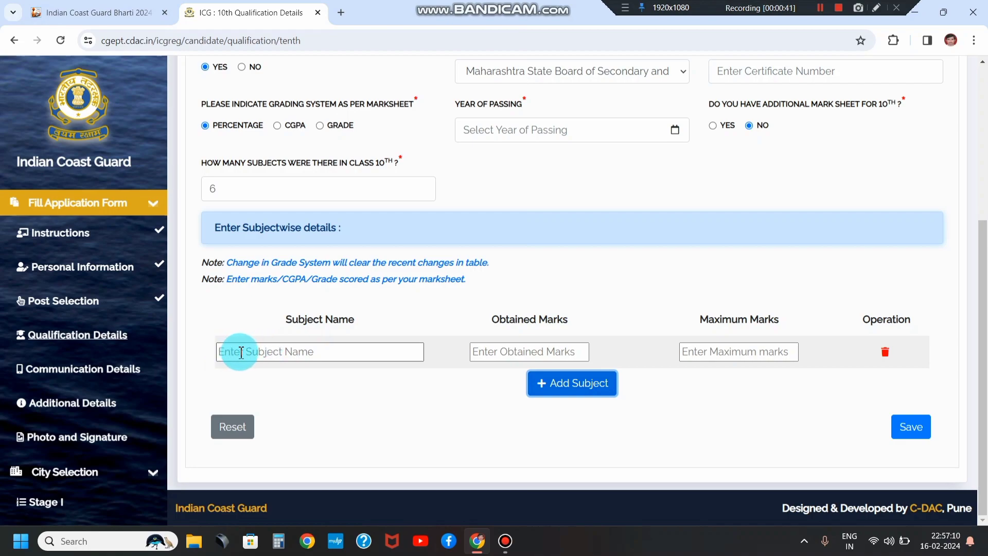
pyautogui.moveTo(293, 320); pyautogui.dragTo(579, 335)
pyautogui.moveTo(709, 321); pyautogui.dragTo(780, 324)
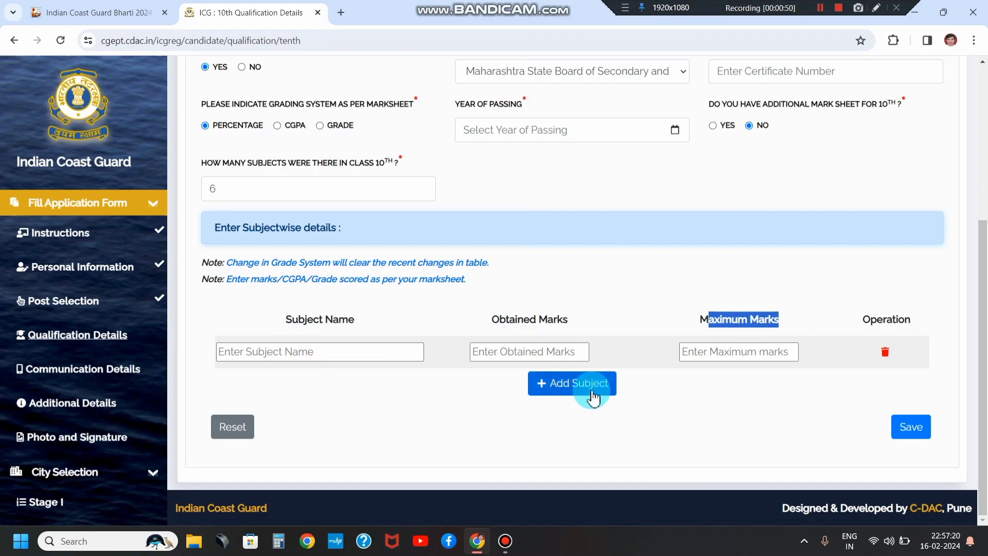
pyautogui.click(272, 354)
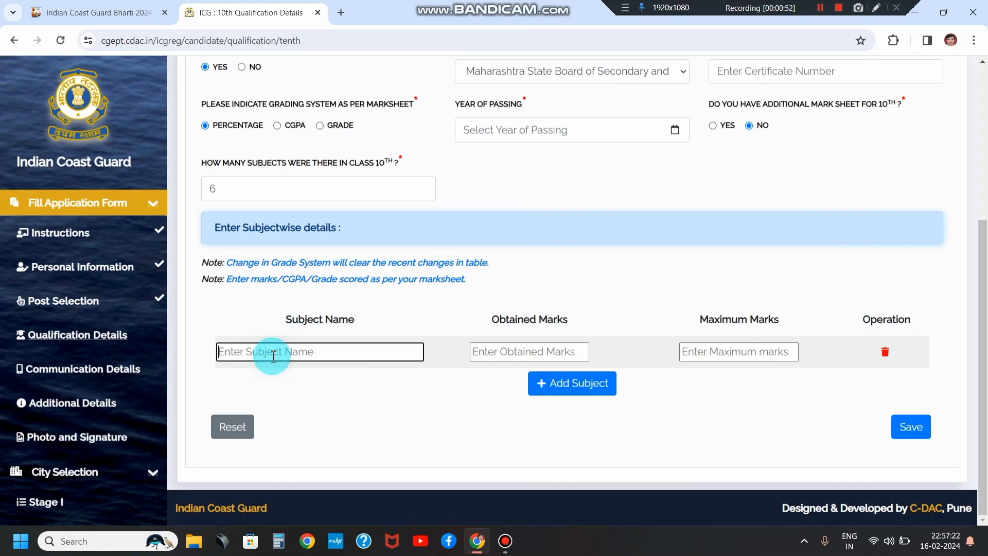
pyautogui.write('M')
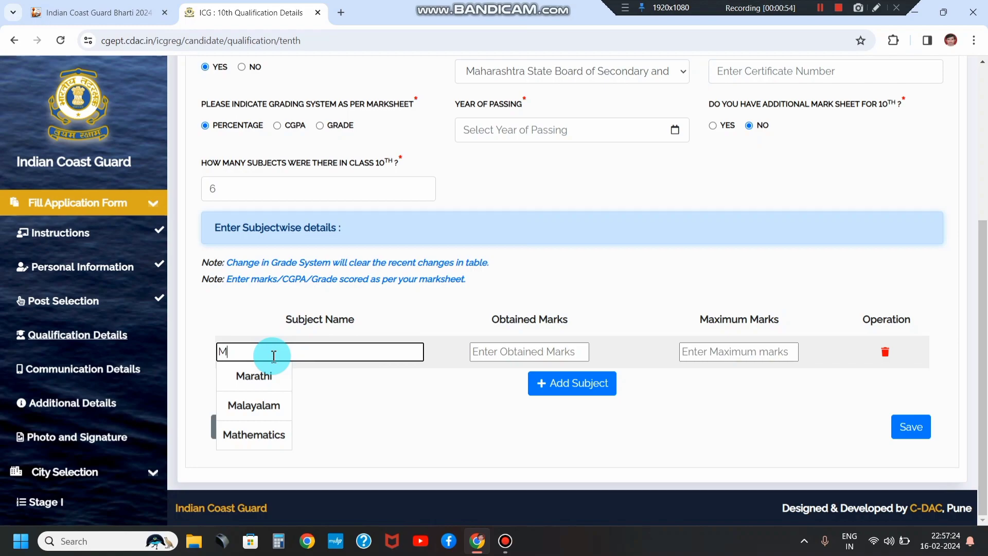
pyautogui.click(260, 376)
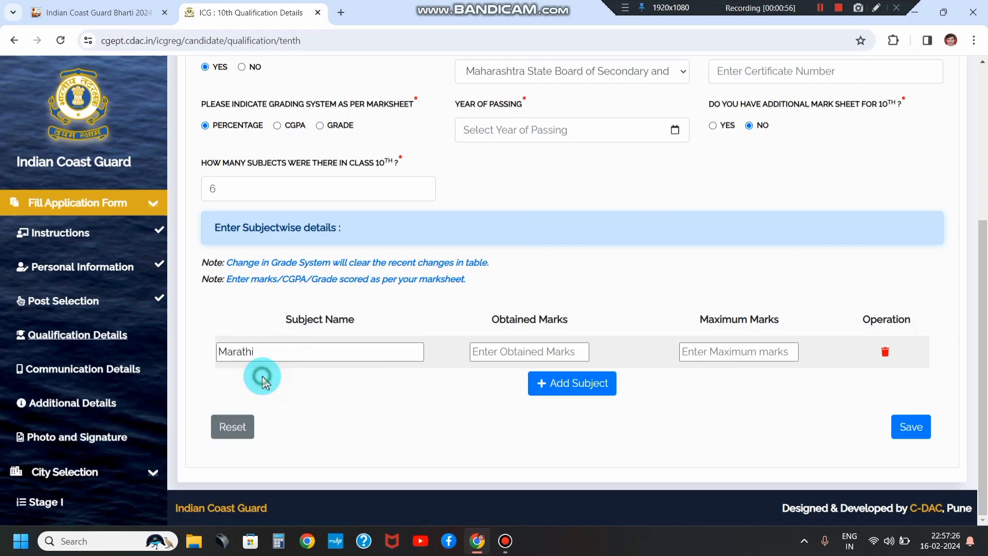
pyautogui.click(495, 350)
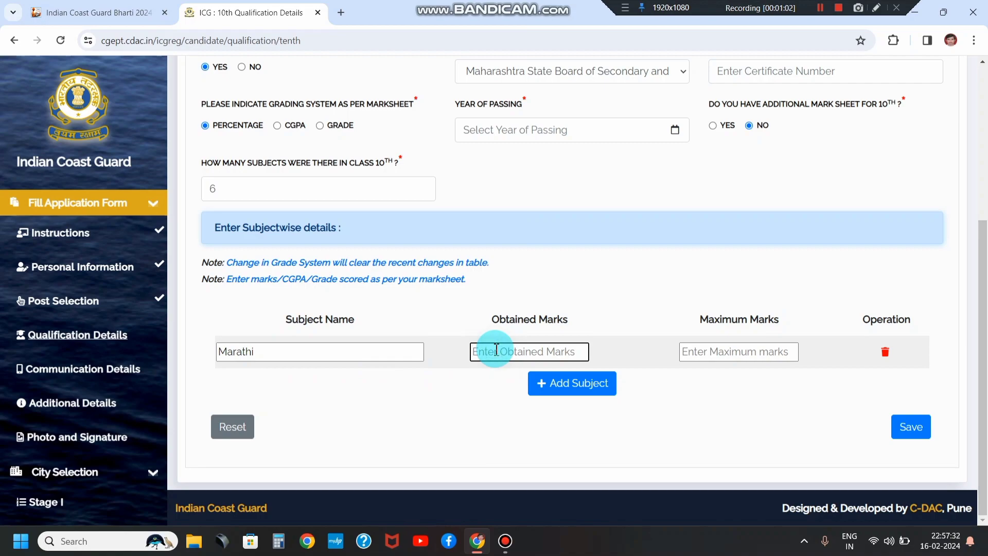
pyautogui.write('85')
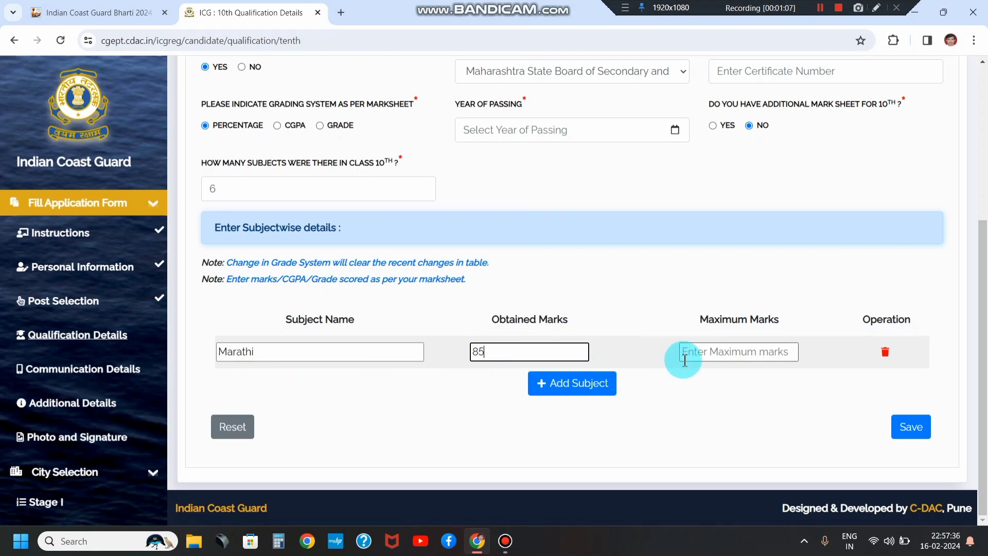
pyautogui.click(697, 350)
pyautogui.write('100')
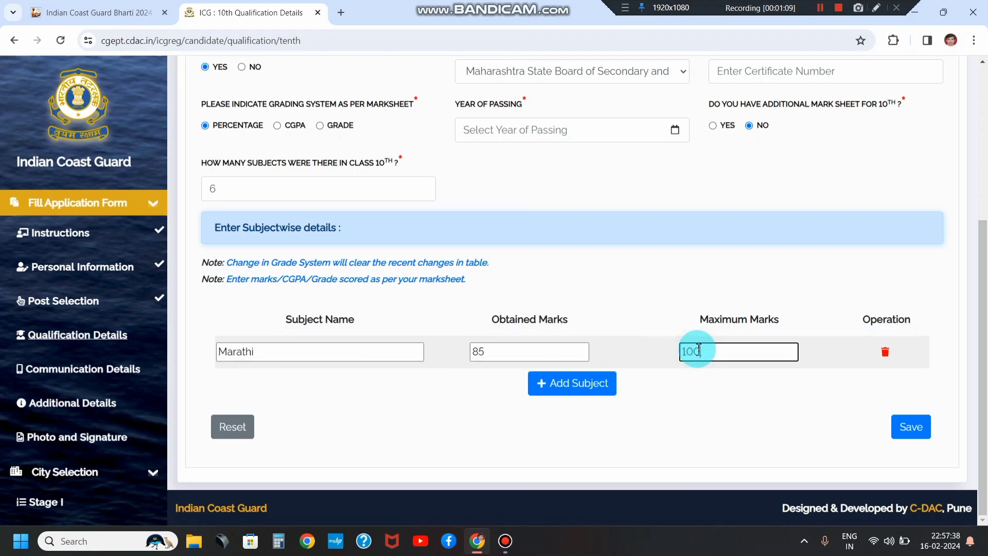
pyautogui.click(662, 413)
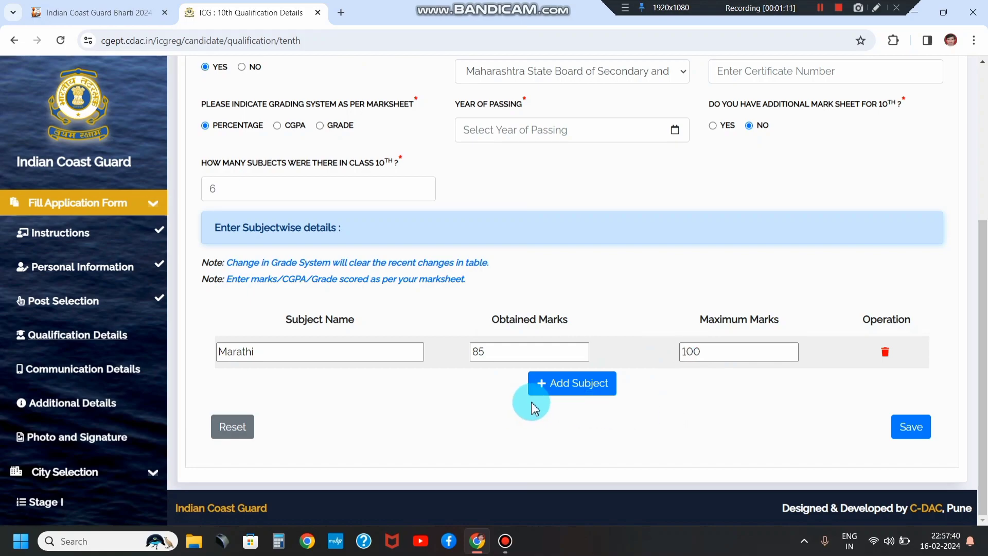
# Step: Add four more empty 10th subject rows
pyautogui.click(585, 392)
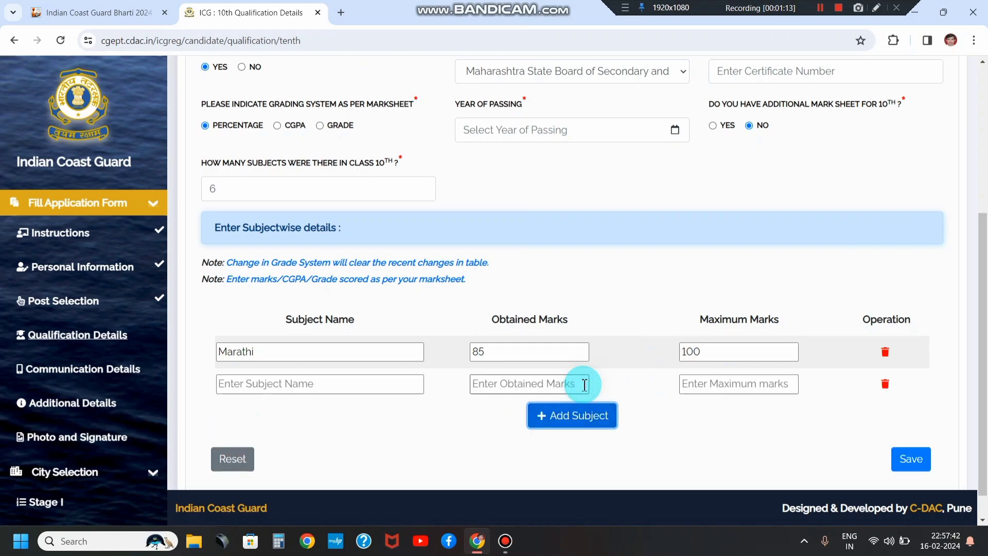
pyautogui.click(566, 414)
pyautogui.click(561, 444)
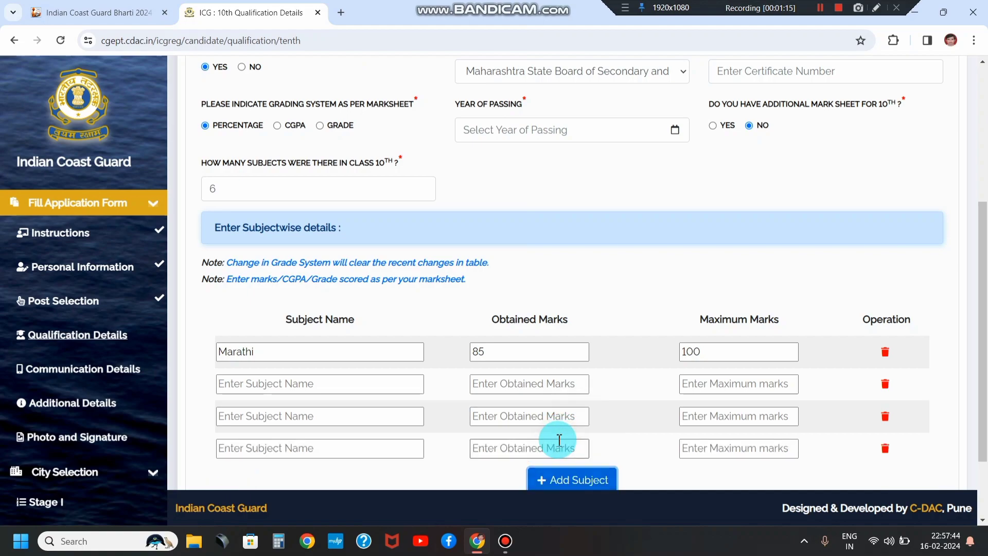
pyautogui.scroll(-2, 560, 425)
pyautogui.click(564, 385)
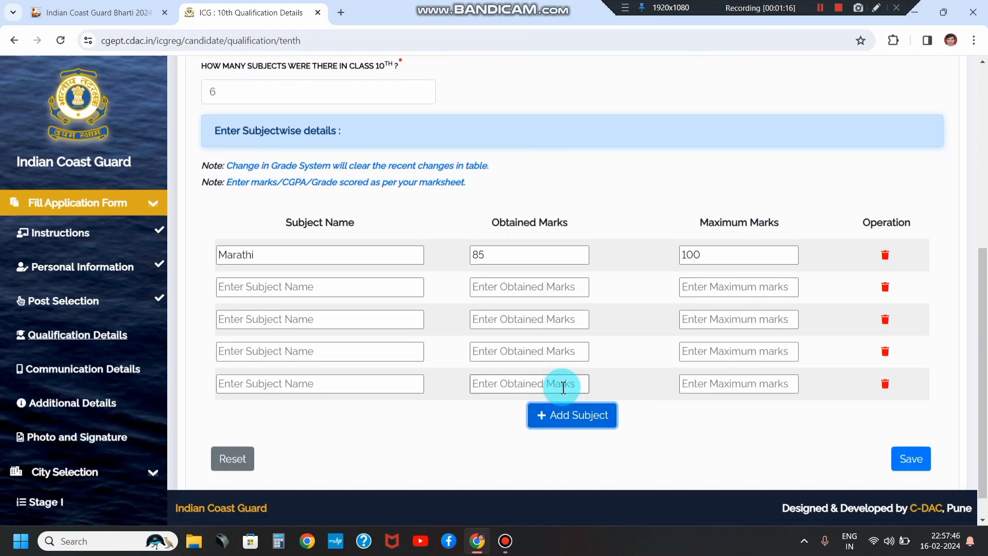
# Step: Name the next two subject rows Mathematics and English
pyautogui.click(303, 282)
pyautogui.write('M')
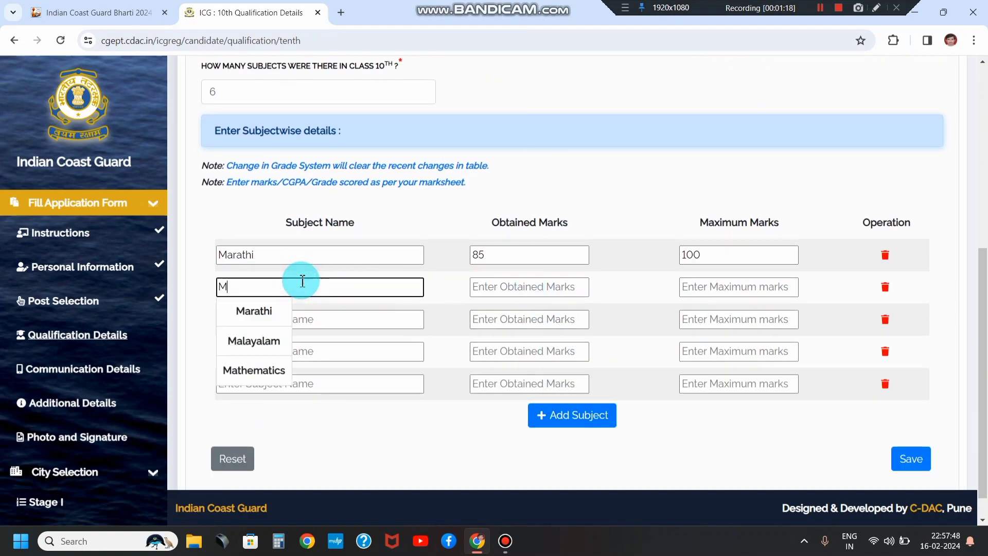
pyautogui.click(254, 370)
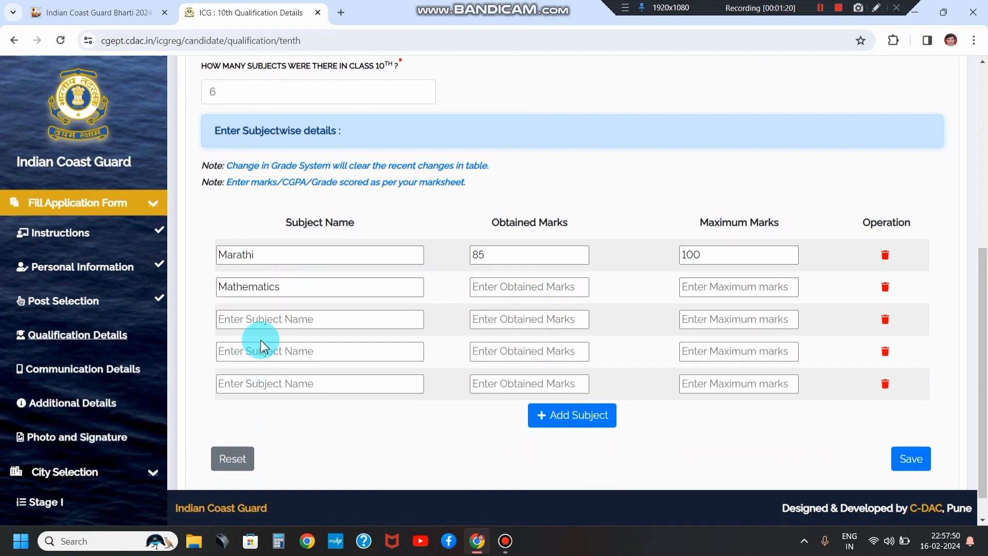
pyautogui.click(263, 327)
pyautogui.write('E')
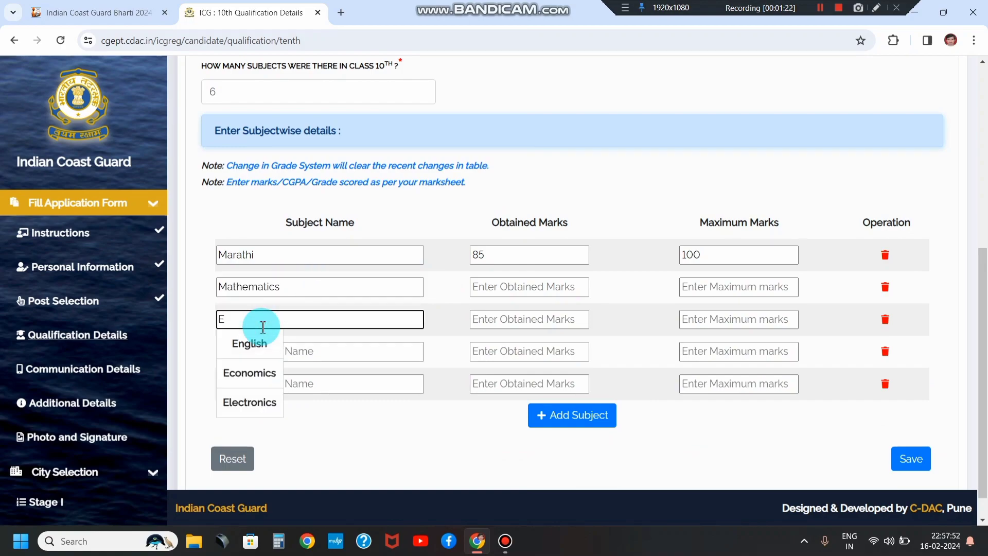
pyautogui.click(254, 344)
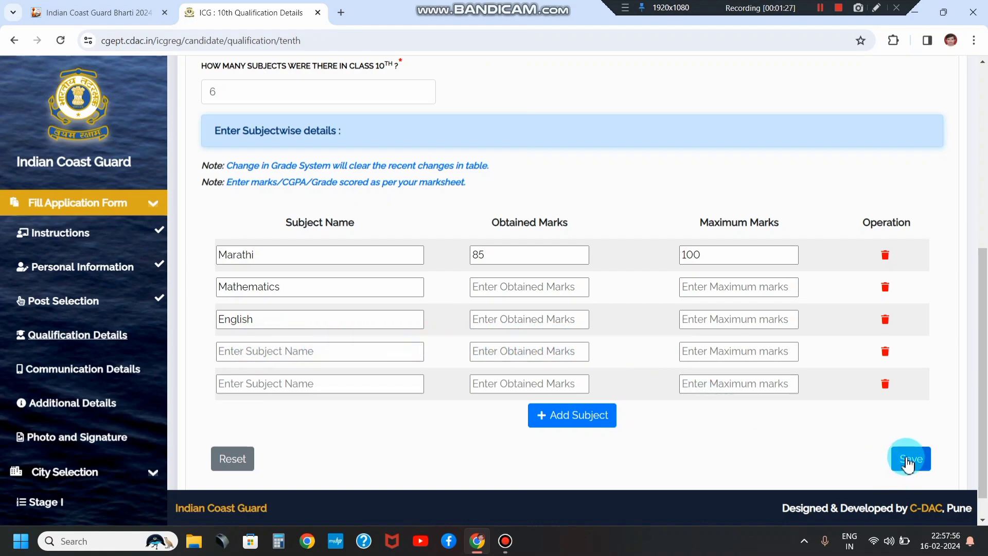
pyautogui.click(819, 9)
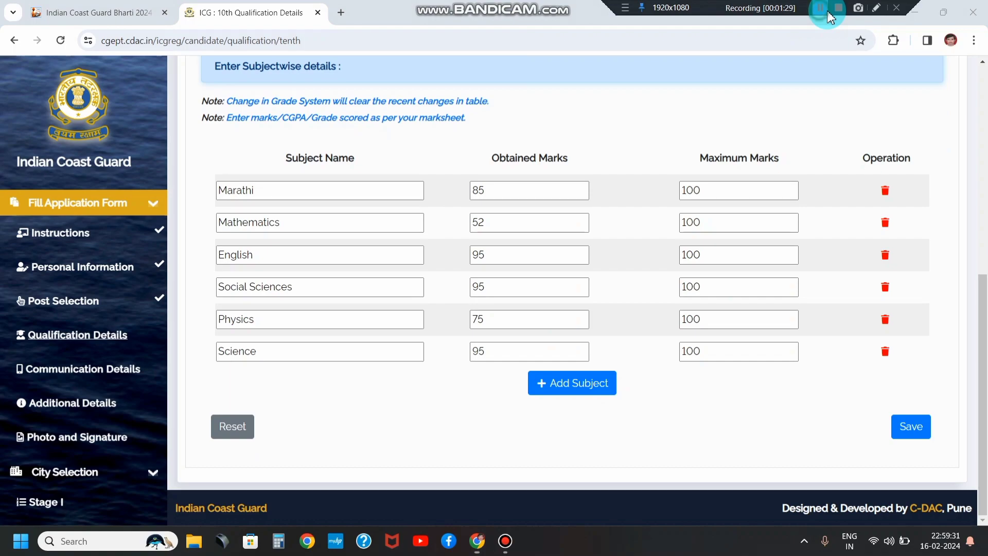
# Step: Save the 10th qualification details with all six subjects and confirm the success message
pyautogui.click(911, 437)
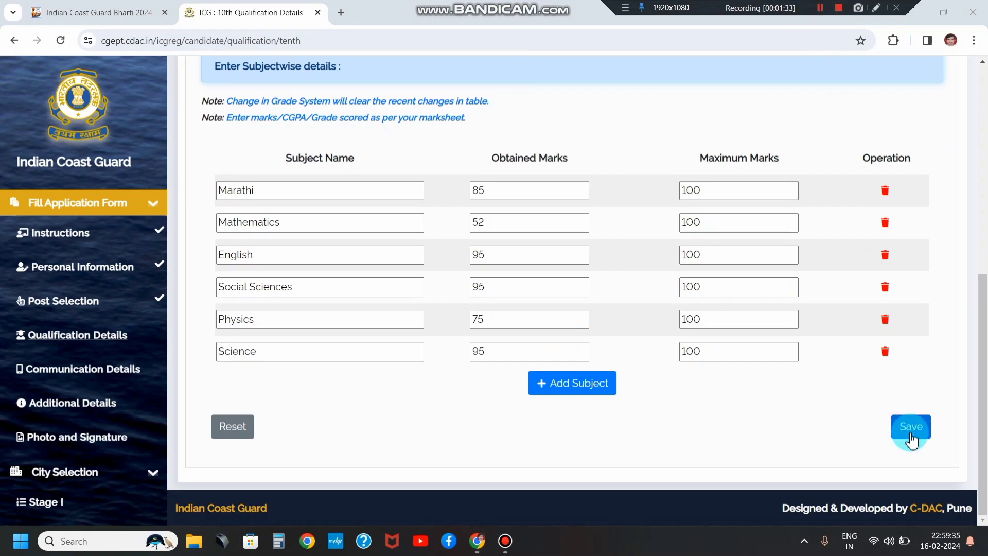
pyautogui.click(912, 433)
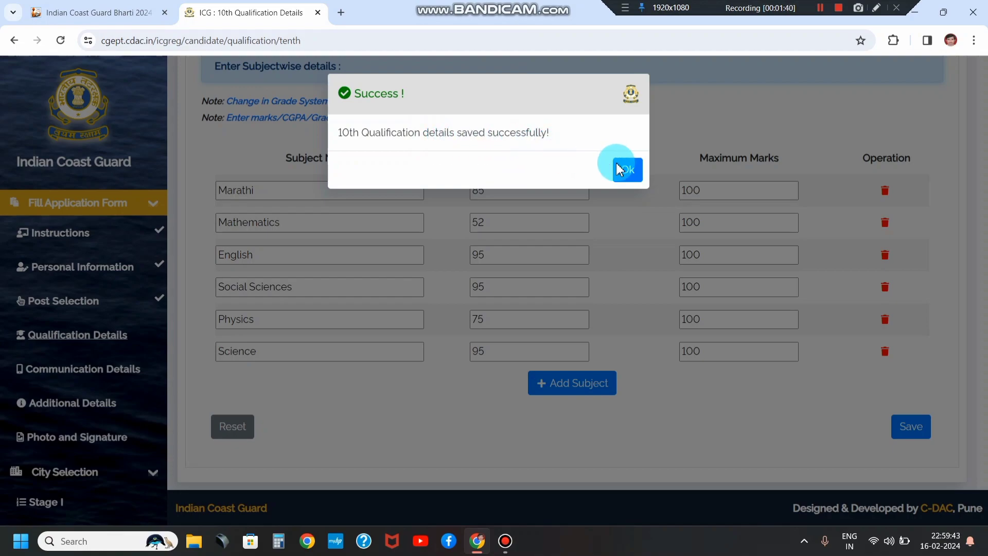
pyautogui.click(633, 168)
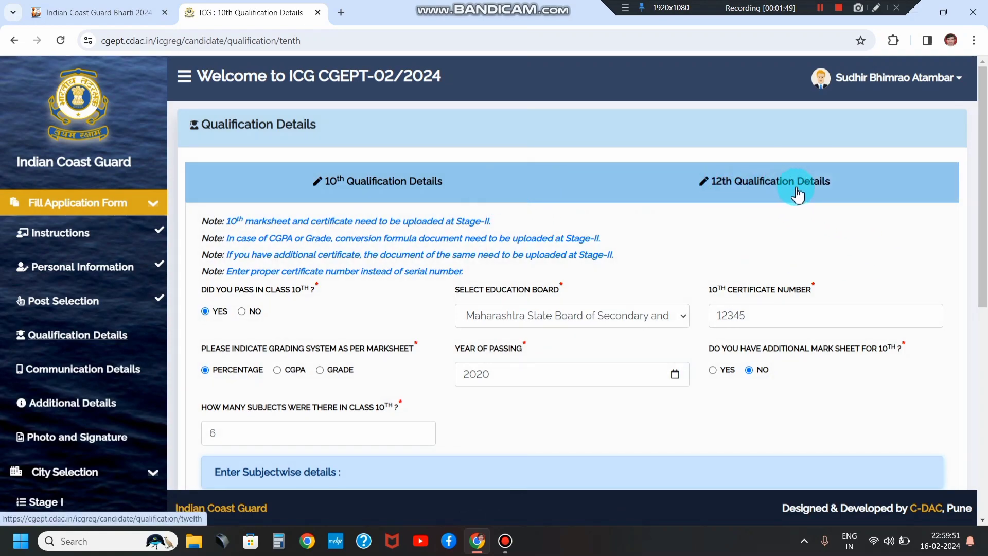
# Step: On the 12th Qualification Details form, mark class 12 passed and choose the Maharashtra State board
pyautogui.click(768, 189)
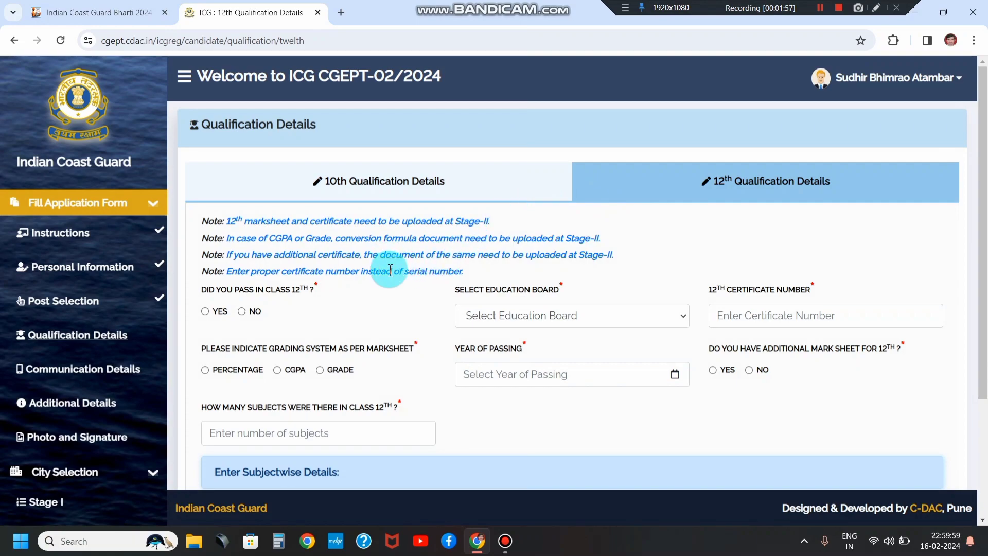
pyautogui.scroll(-3, 391, 271)
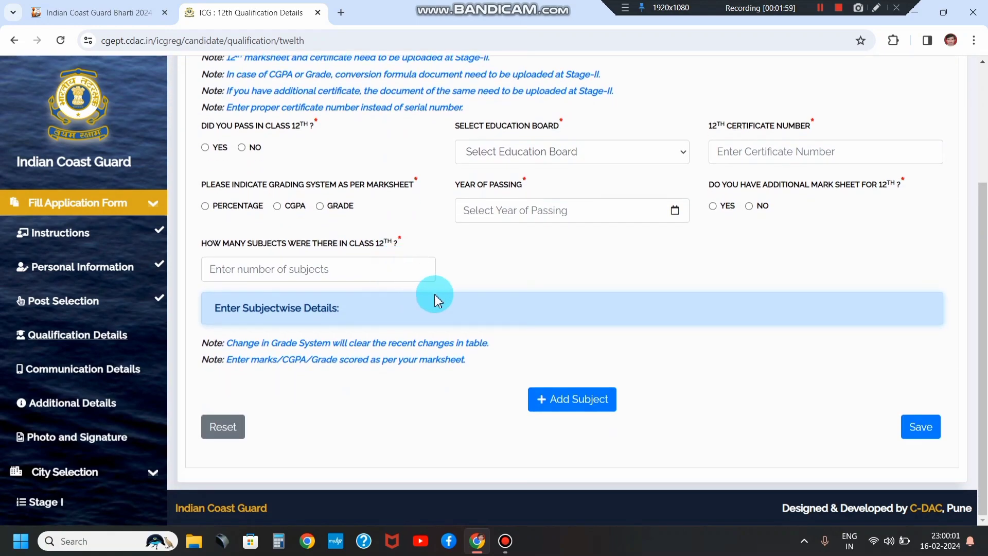
pyautogui.scroll(3, 490, 296)
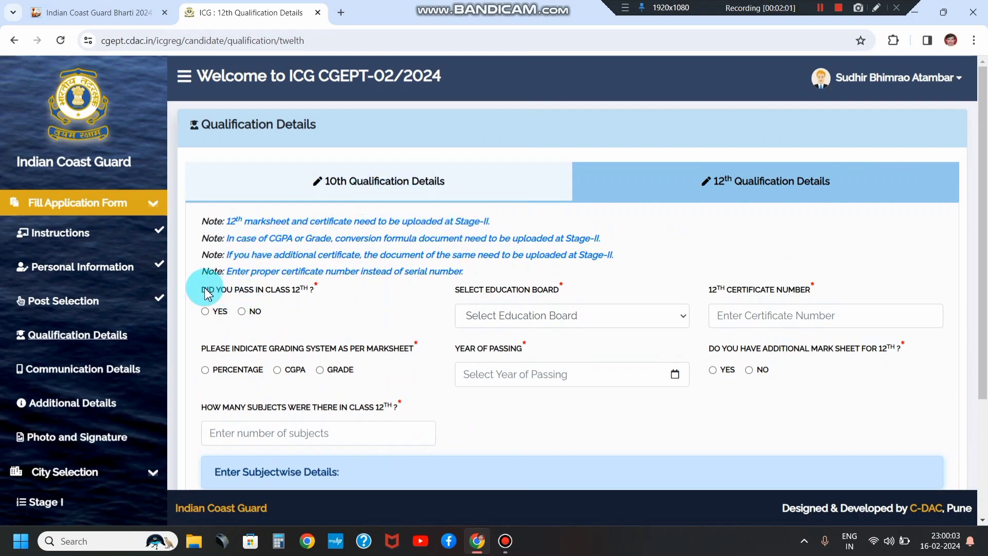
pyautogui.moveTo(196, 289); pyautogui.dragTo(289, 295)
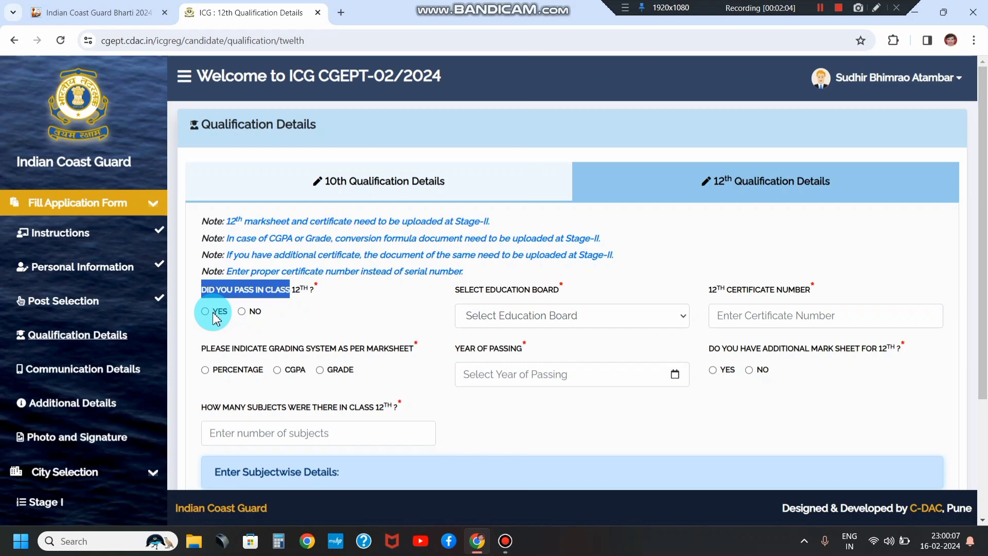
pyautogui.click(530, 316)
pyautogui.scroll(-2, 530, 214)
pyautogui.scroll(-4, 531, 213)
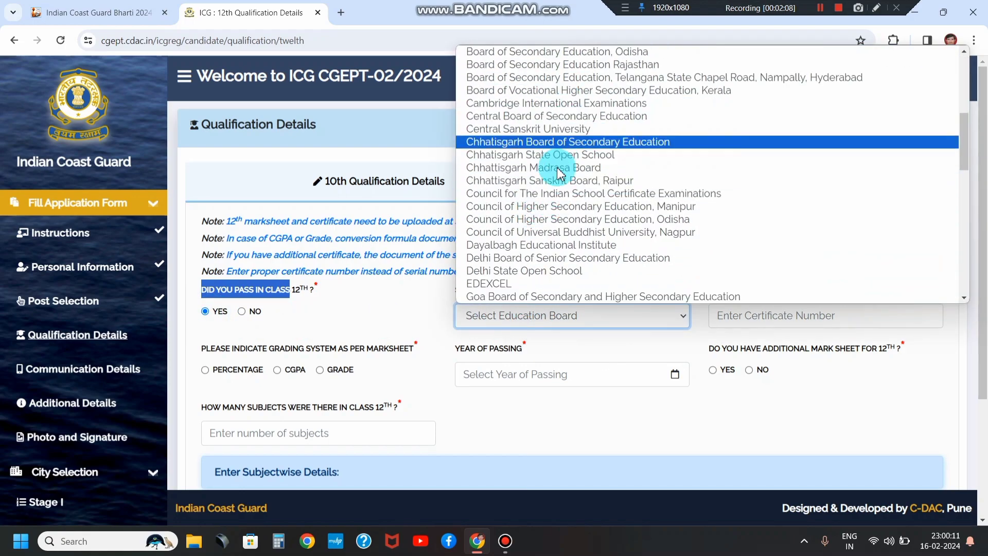
pyautogui.scroll(-5, 557, 211)
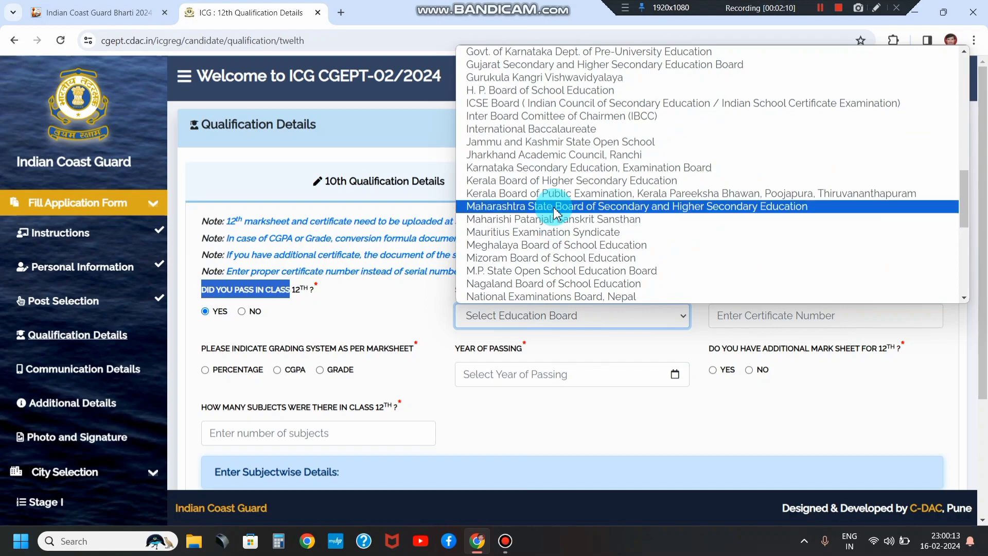
pyautogui.click(557, 211)
# Step: Set 12th grading to percentage and the year of passing to 2022
pyautogui.scroll(-2, 580, 304)
pyautogui.click(749, 255)
pyautogui.moveTo(731, 225); pyautogui.dragTo(773, 256)
pyautogui.click(773, 256)
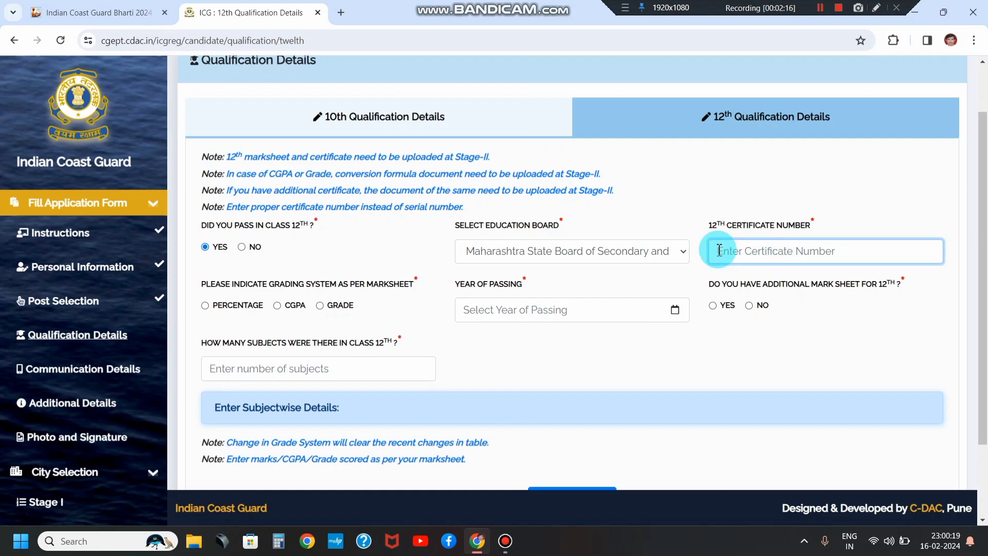
pyautogui.click(205, 306)
pyautogui.click(529, 310)
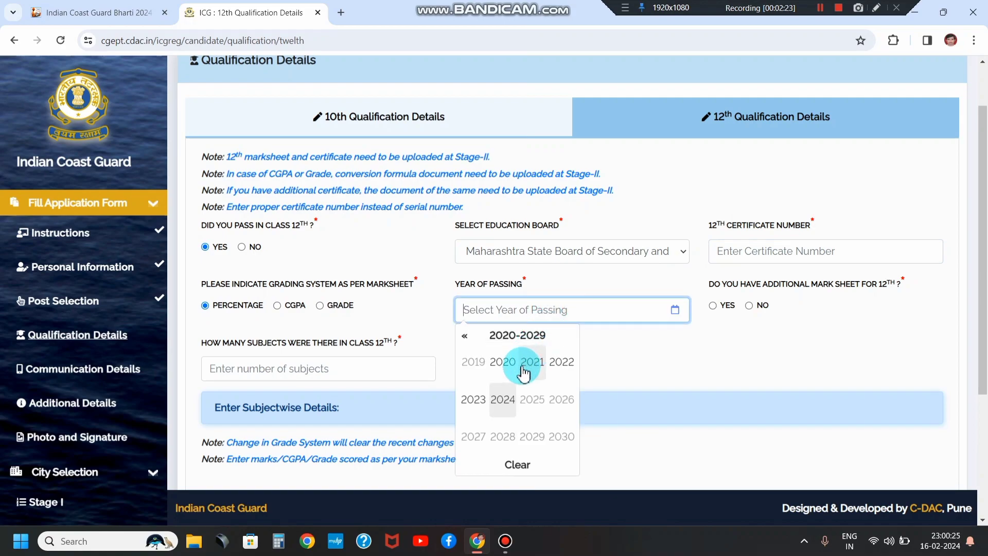
pyautogui.click(559, 364)
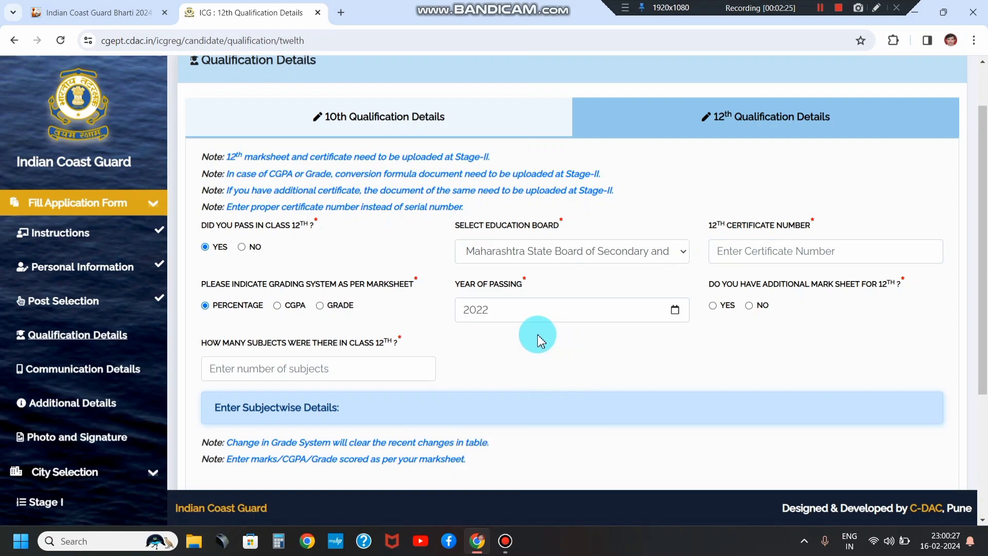
# Step: Answer NO to an additional 12th mark sheet and enter 6 subjects
pyautogui.scroll(-3, 545, 316)
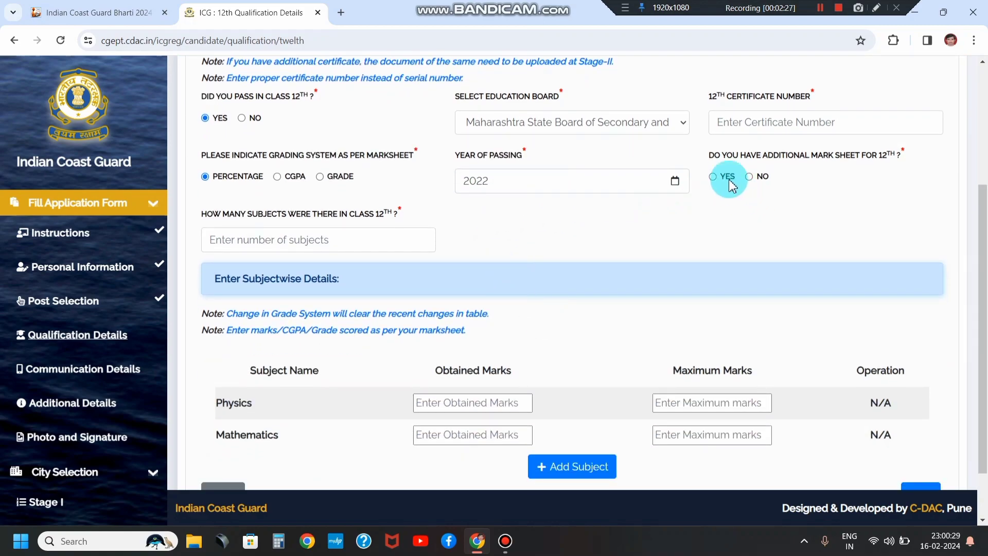
pyautogui.moveTo(709, 155); pyautogui.dragTo(892, 162)
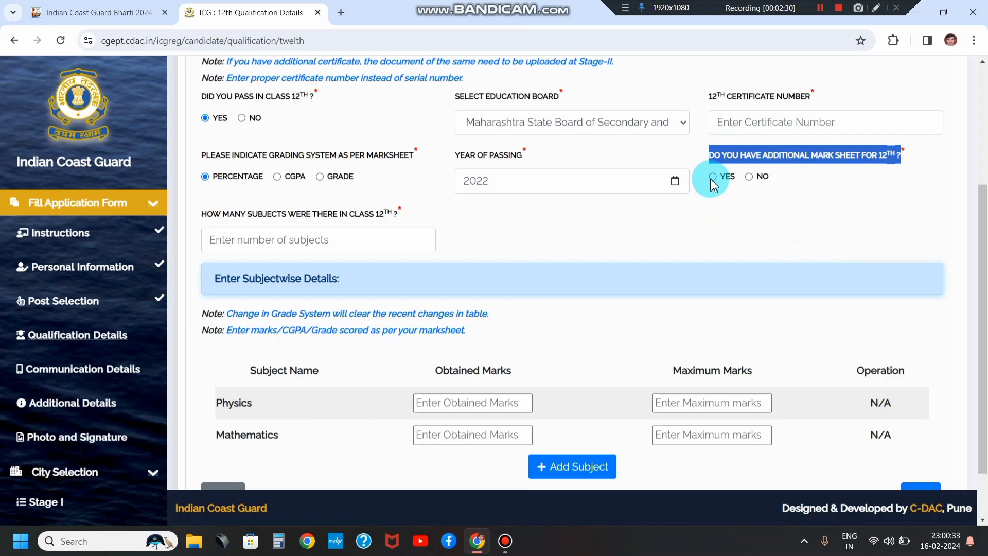
pyautogui.click(750, 177)
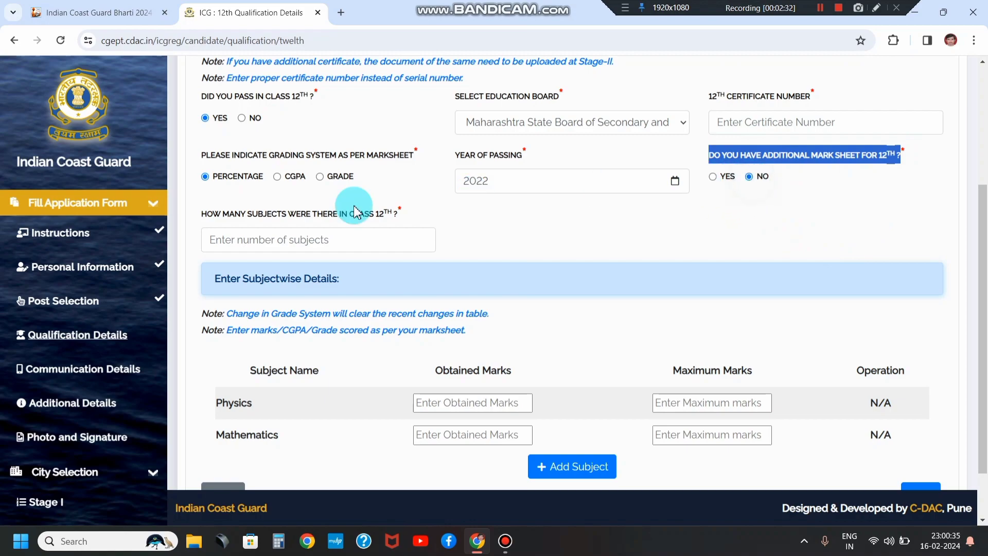
pyautogui.click(277, 238)
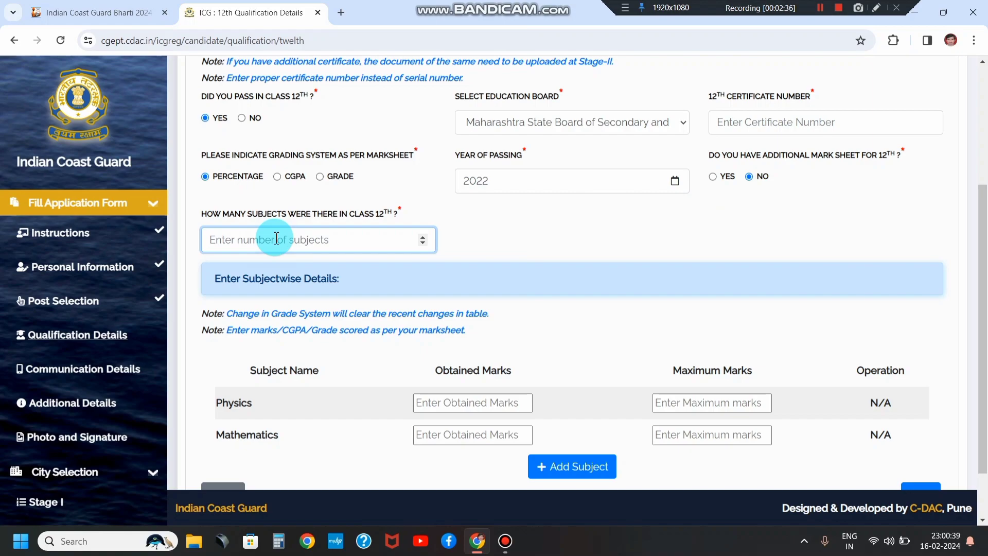
pyautogui.scroll(-1, 276, 238)
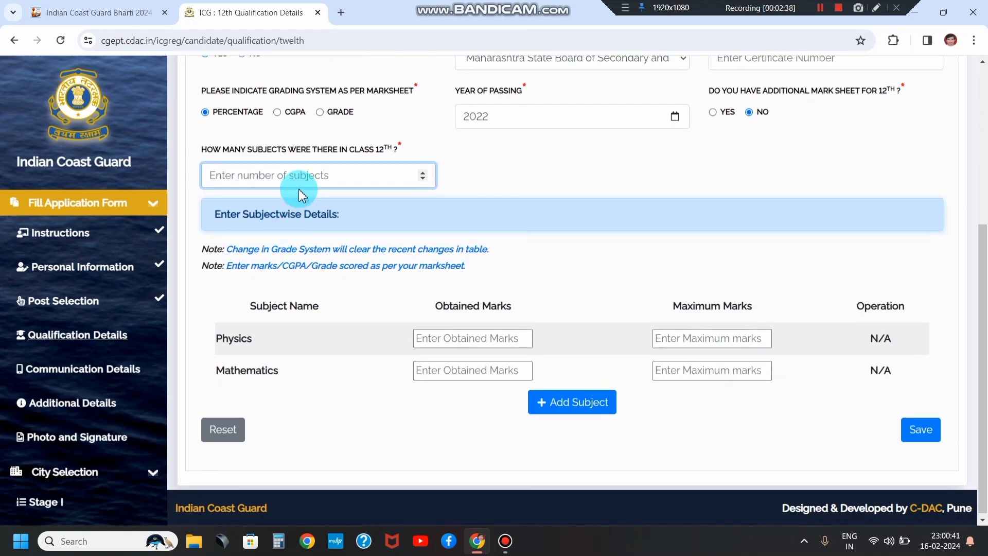
pyautogui.write('6')
pyautogui.click(450, 199)
pyautogui.scroll(-1, 643, 290)
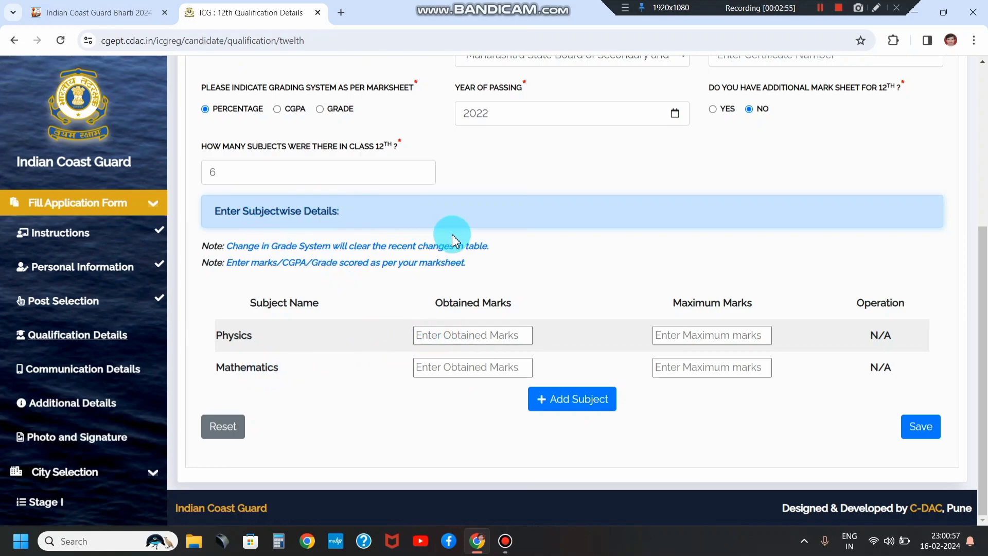
# Step: Enter Physics marks as 75 out of 100
pyautogui.click(430, 337)
pyautogui.click(711, 339)
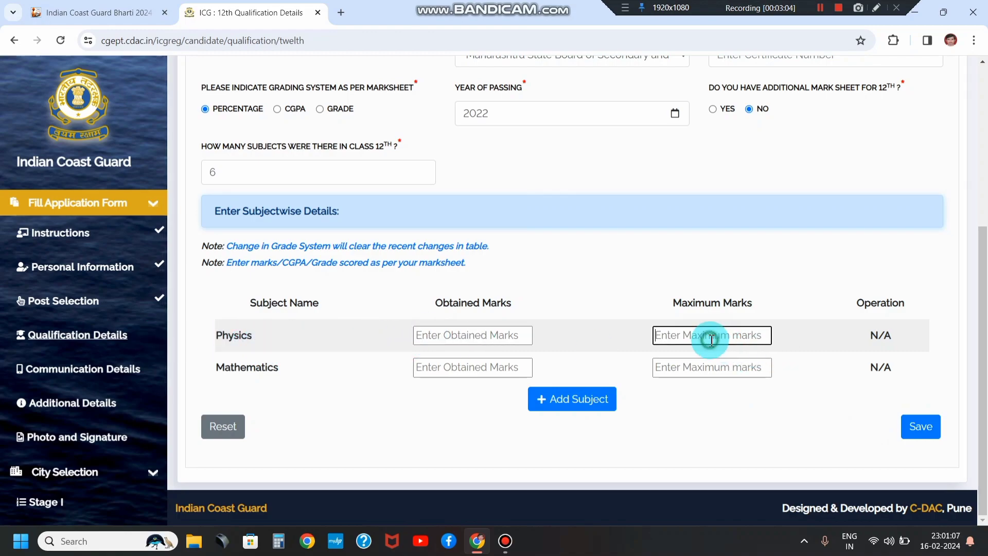
pyautogui.click(474, 334)
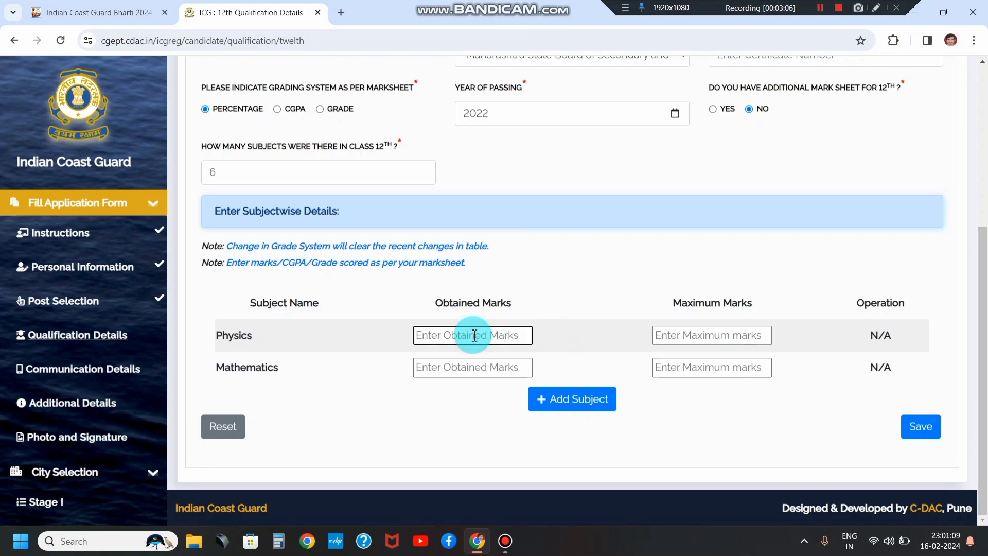
pyautogui.write('75')
pyautogui.press('Tab')
pyautogui.write('1')
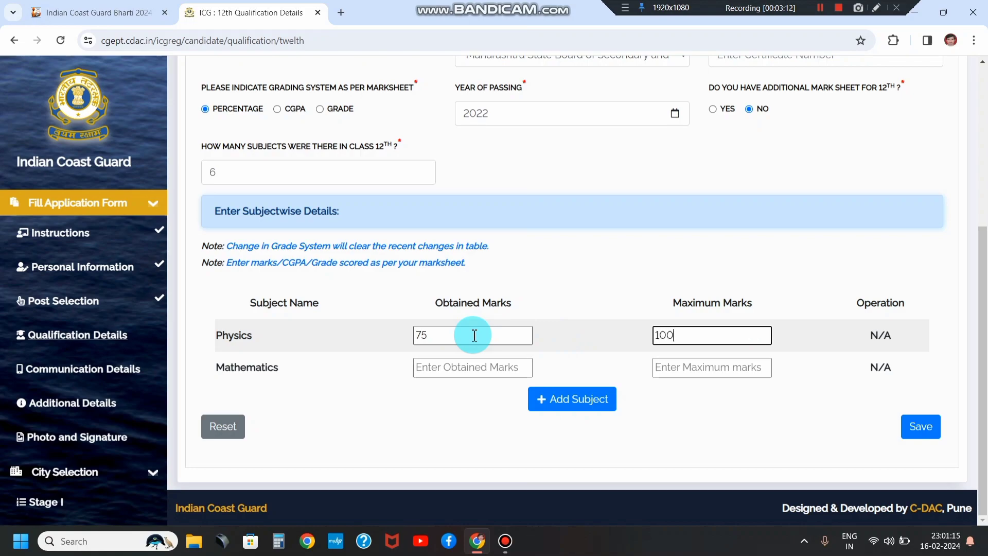
pyautogui.write('00')
# Step: Enter Mathematics marks as 56 out of 100 and save the 12th qualification details
pyautogui.click(461, 368)
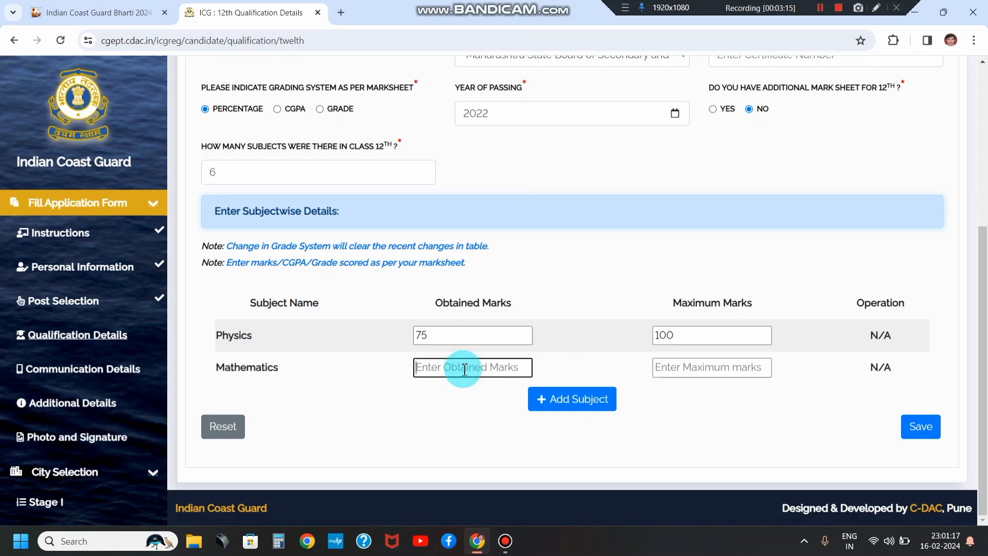
pyautogui.write('56')
pyautogui.press('Tab')
pyautogui.write('10')
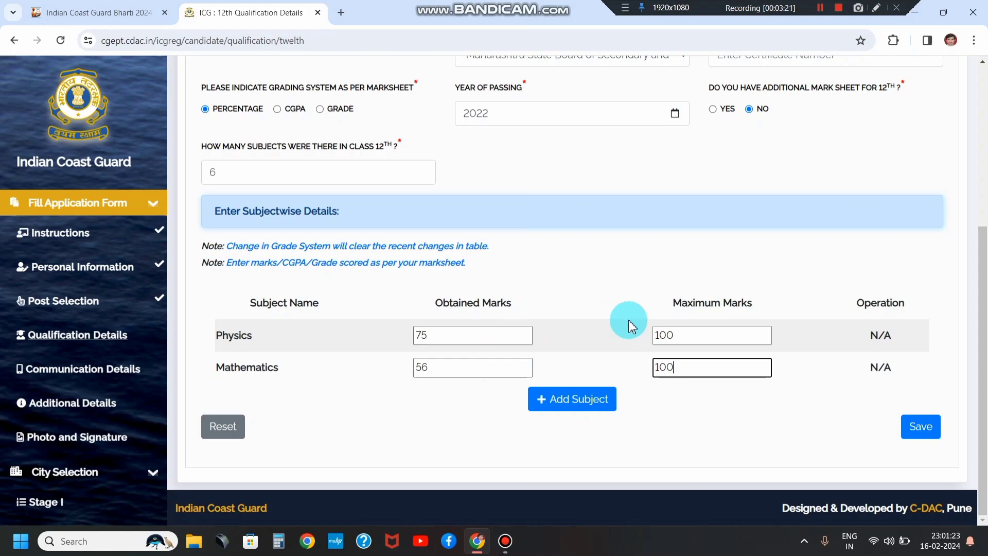
pyautogui.click(924, 435)
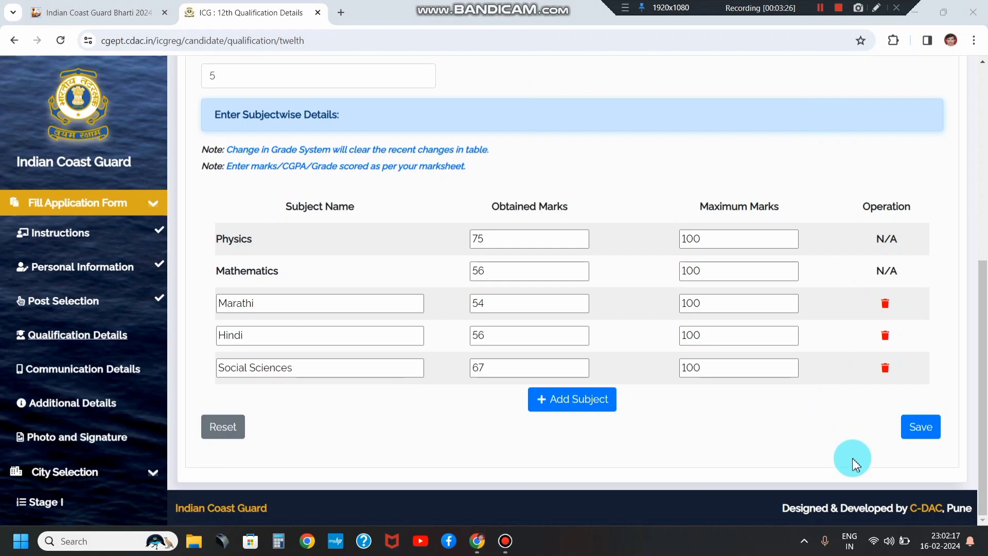
pyautogui.click(924, 435)
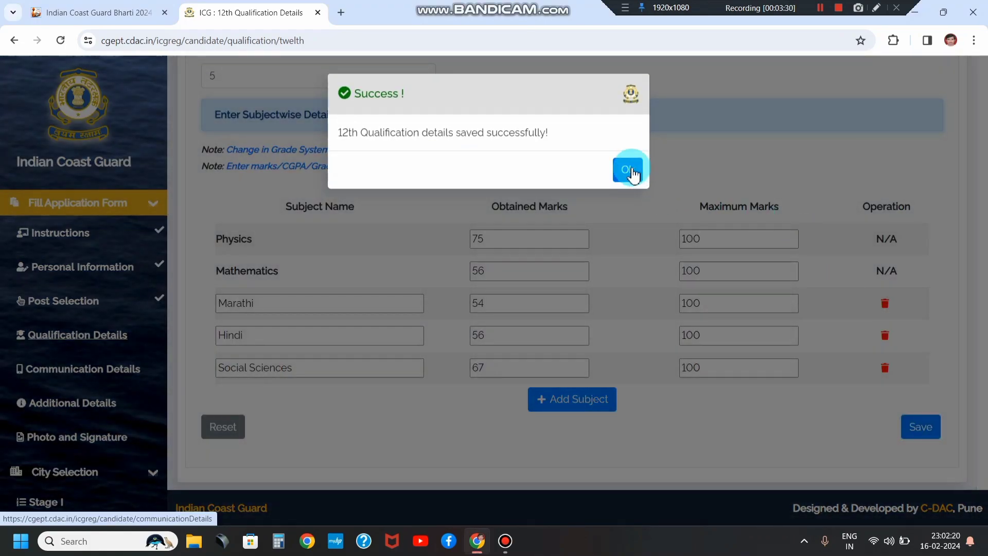
# Step: Acknowledge the 12th-details success message and review the Communication Details page
pyautogui.click(629, 171)
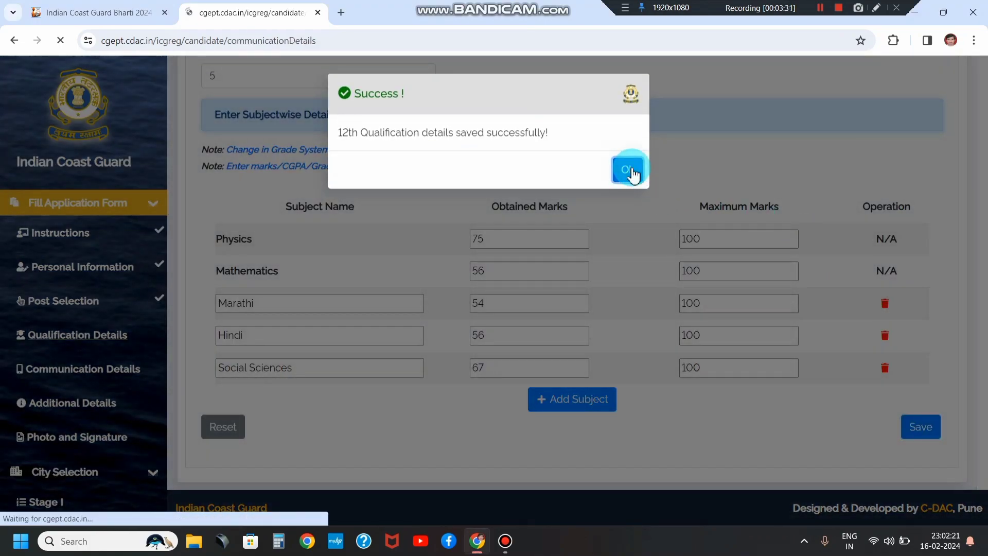
pyautogui.scroll(-2, 646, 198)
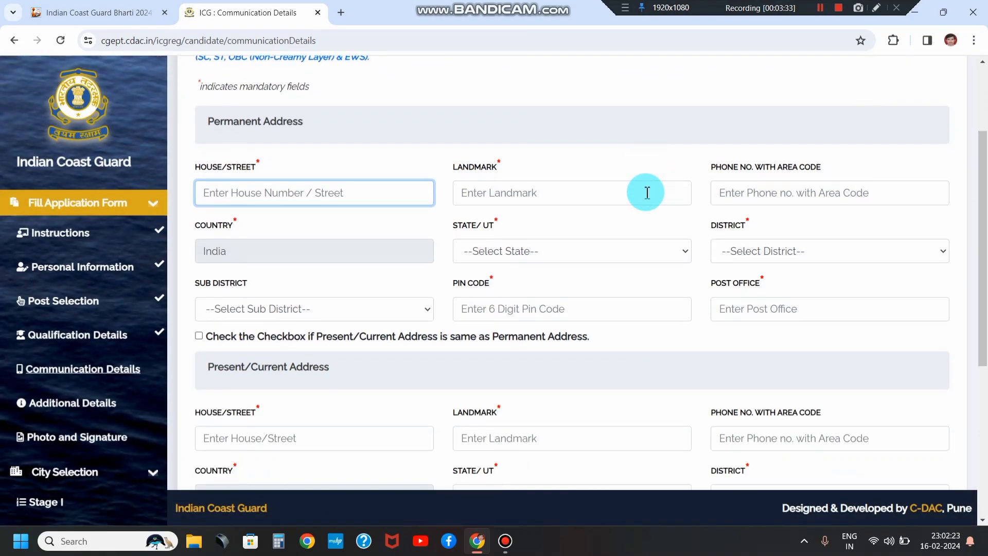
pyautogui.scroll(2, 546, 199)
pyautogui.scroll(-5, 548, 199)
pyautogui.scroll(-3, 543, 195)
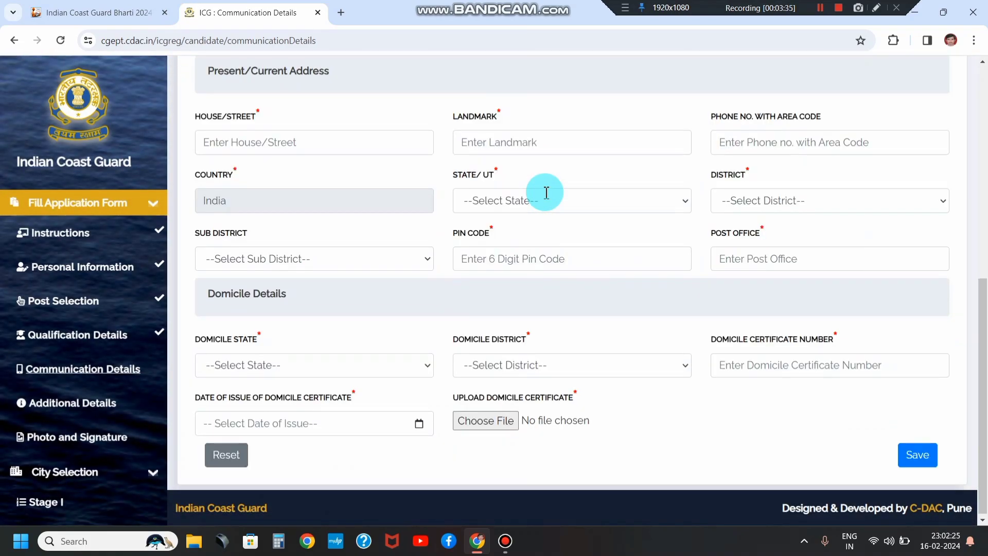
pyautogui.scroll(5, 514, 276)
pyautogui.scroll(3, 479, 279)
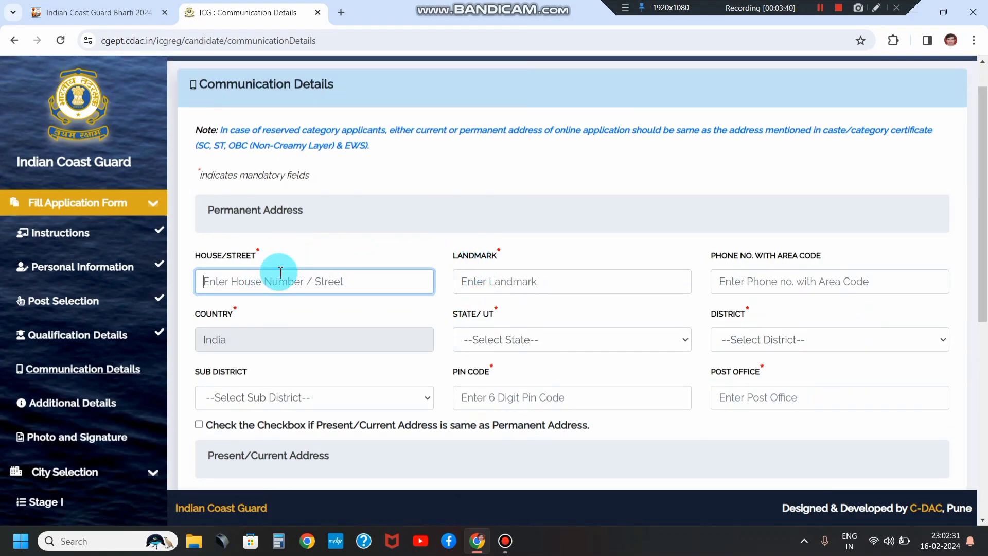
pyautogui.scroll(-2, 330, 260)
pyautogui.scroll(-1, 331, 258)
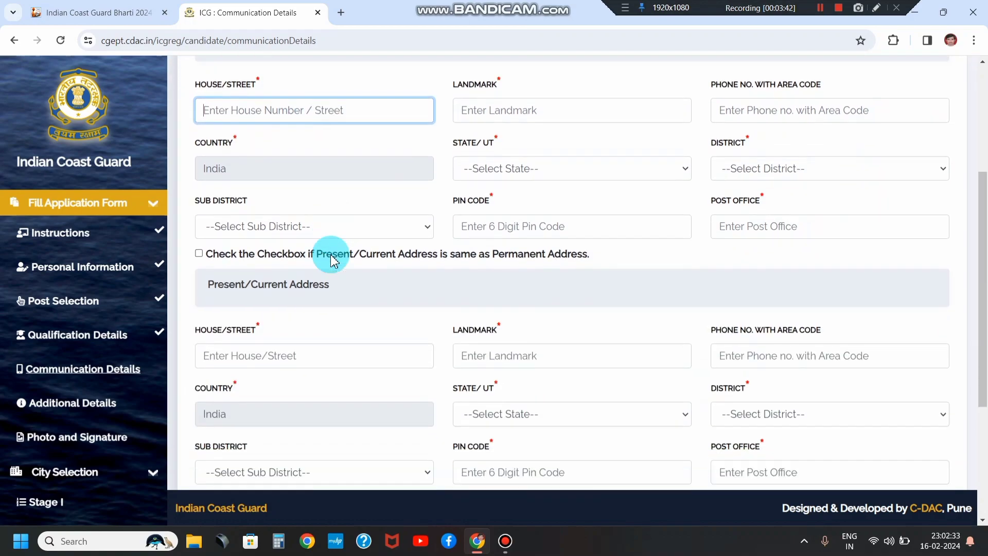
# Step: Toggle the present address 'same as Permanent Address' checkbox on and off
pyautogui.moveTo(205, 231); pyautogui.dragTo(561, 249)
pyautogui.click(551, 242)
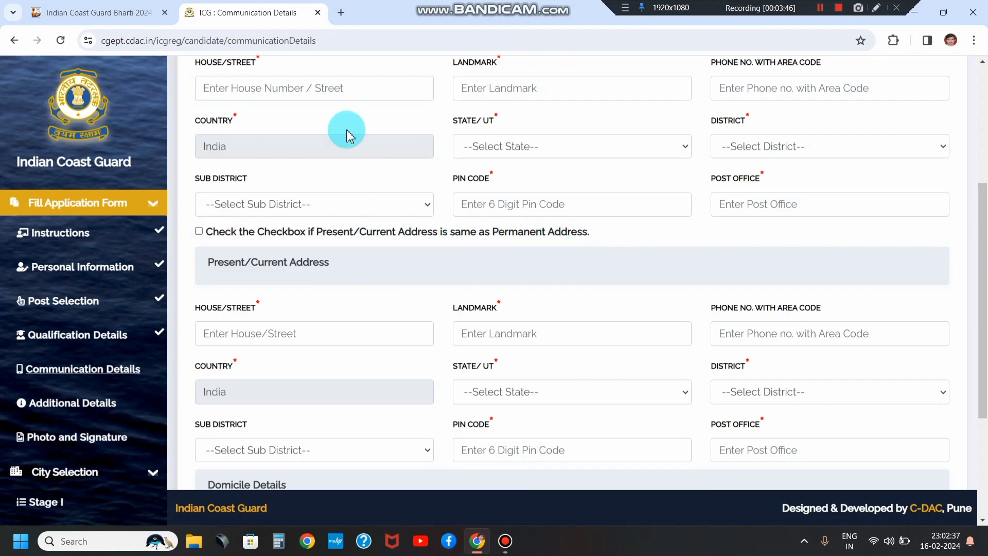
pyautogui.click(203, 237)
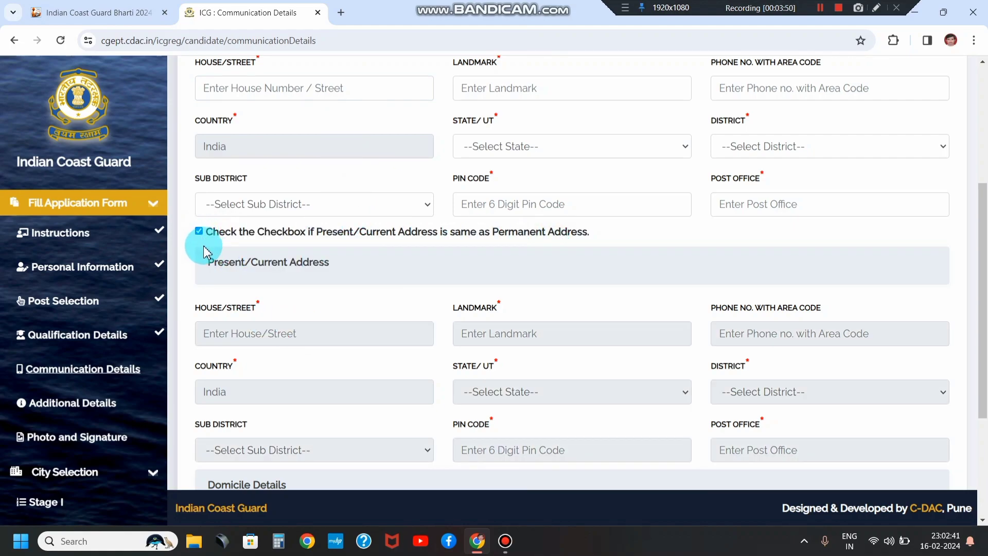
pyautogui.click(198, 231)
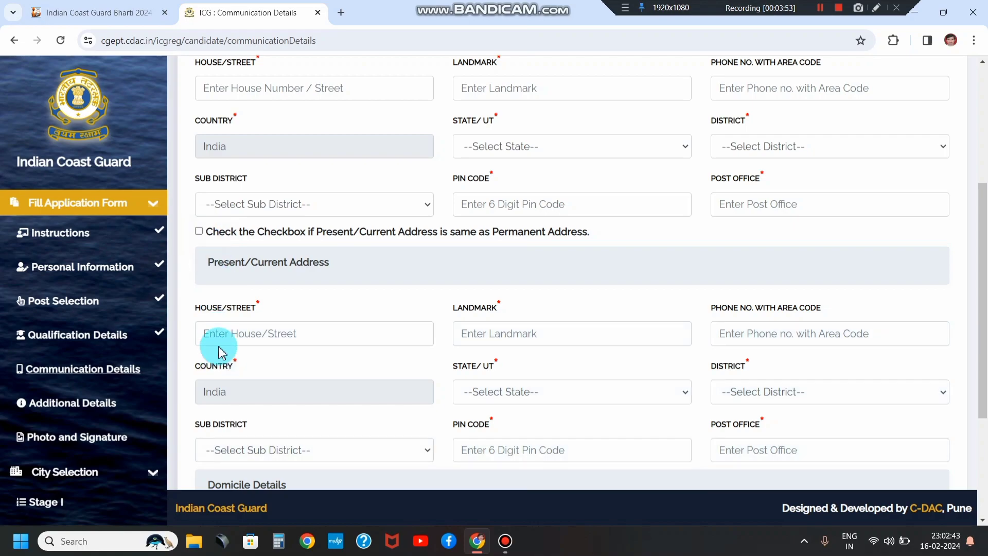
pyautogui.click(235, 332)
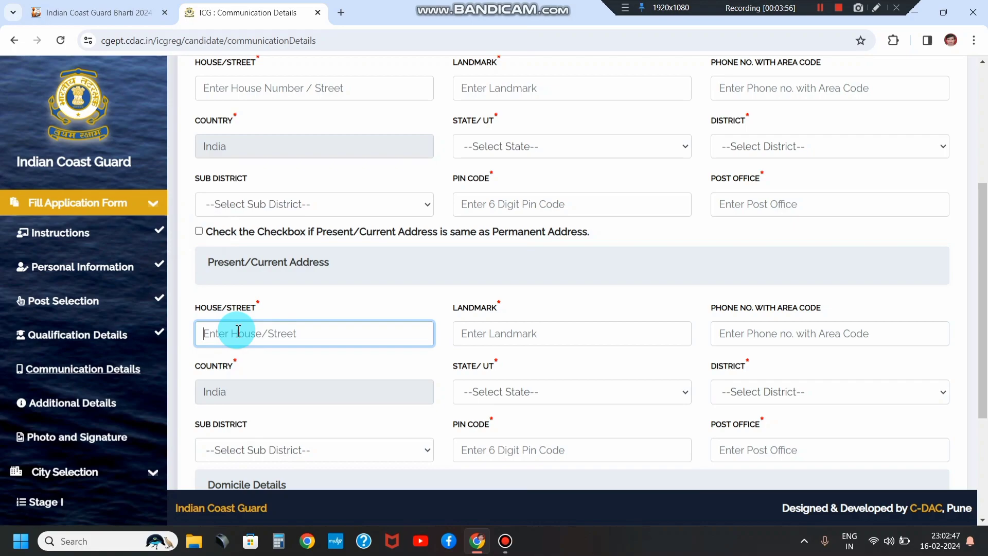
pyautogui.click(199, 232)
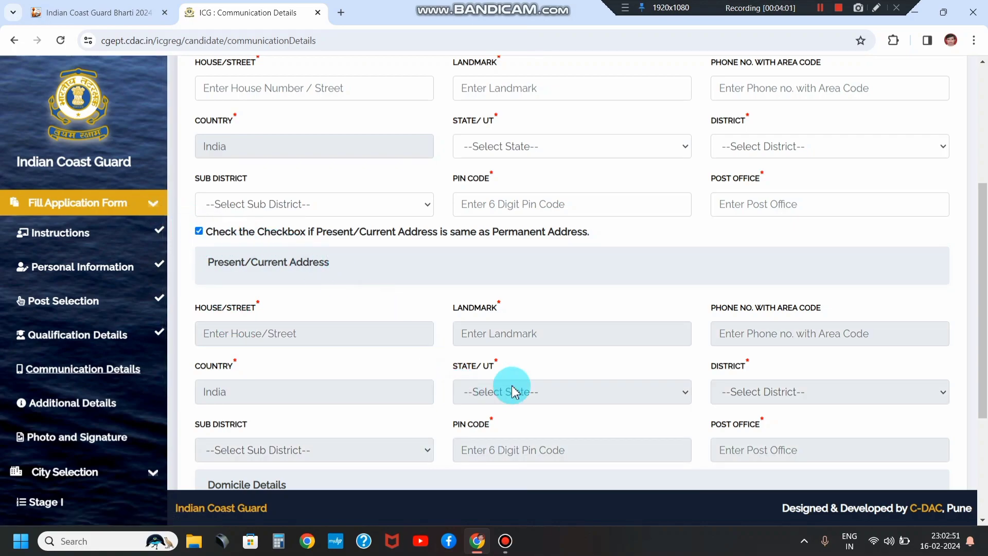
pyautogui.click(198, 231)
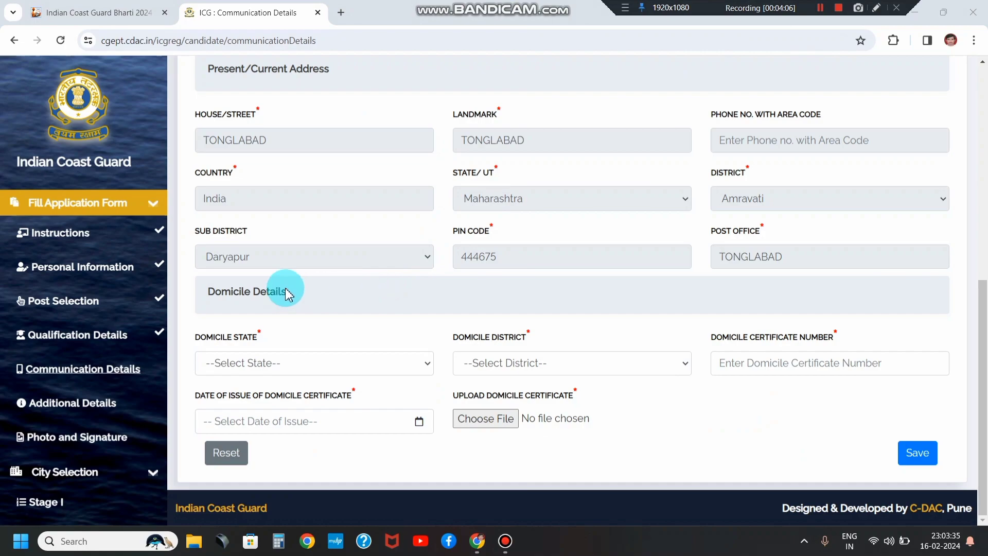
# Step: Set the domicile state to MAHARASHTRA and the district to Amravati
pyautogui.moveTo(197, 337); pyautogui.dragTo(276, 336)
pyautogui.click(253, 363)
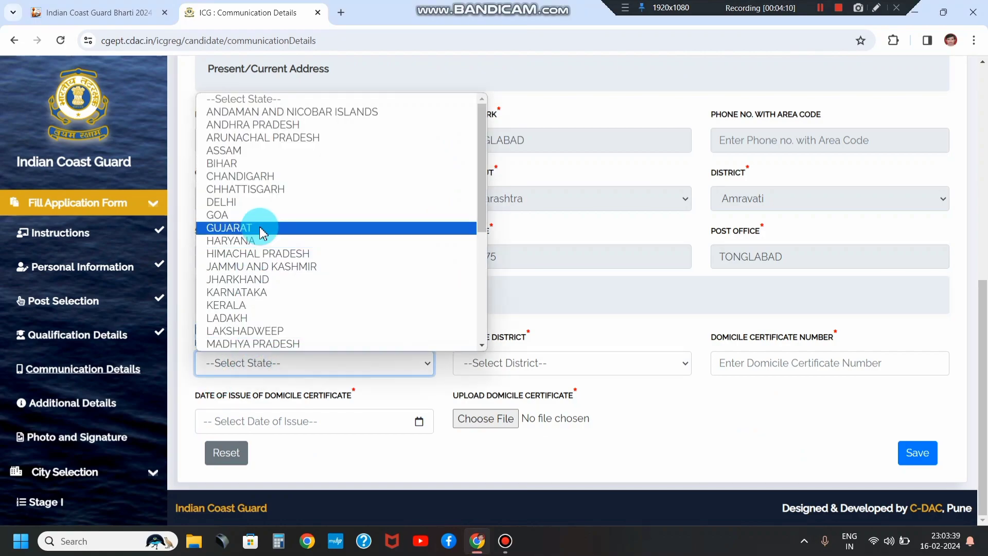
pyautogui.scroll(-5, 259, 227)
pyautogui.scroll(3, 262, 233)
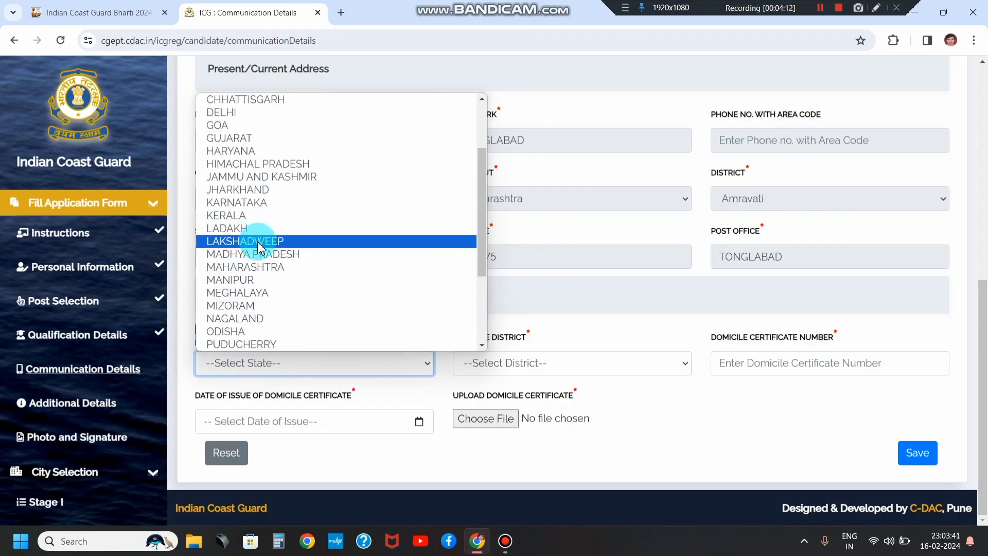
pyautogui.click(254, 267)
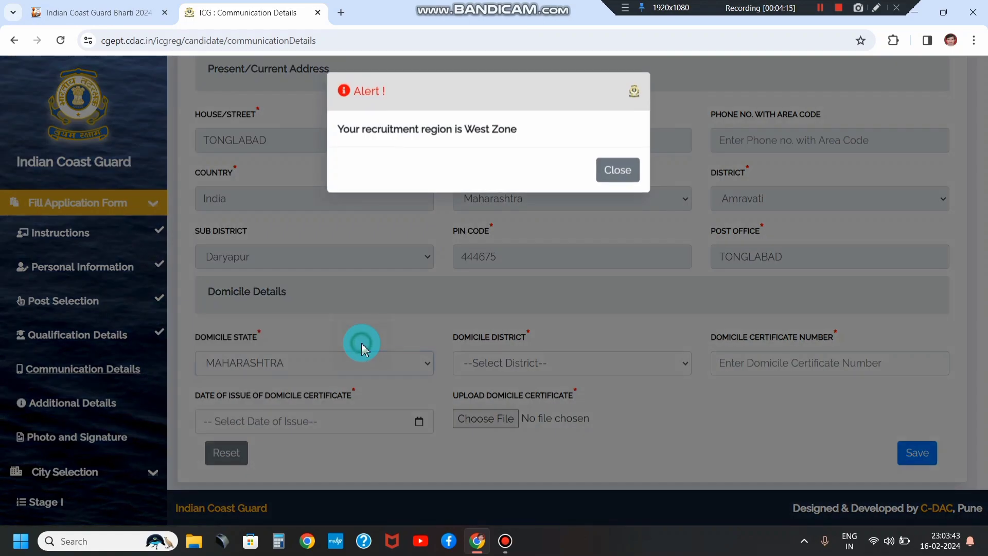
pyautogui.click(624, 175)
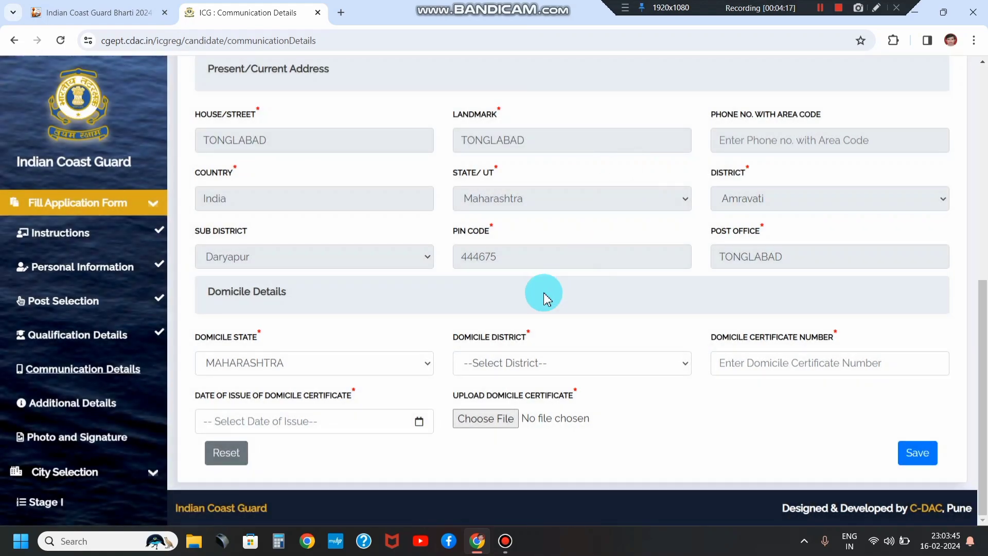
pyautogui.click(466, 360)
pyautogui.scroll(-1, 489, 200)
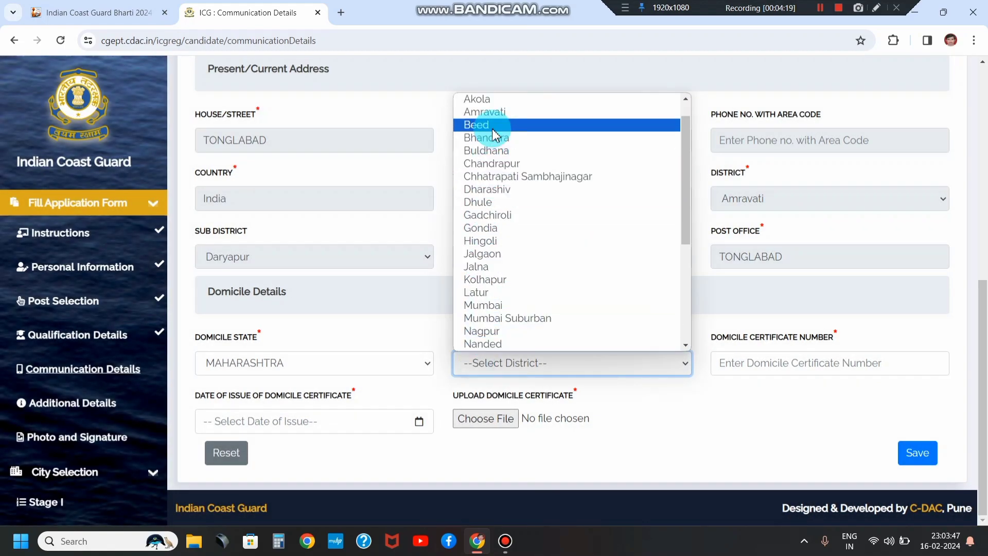
pyautogui.scroll(-4, 502, 273)
pyautogui.scroll(4, 504, 284)
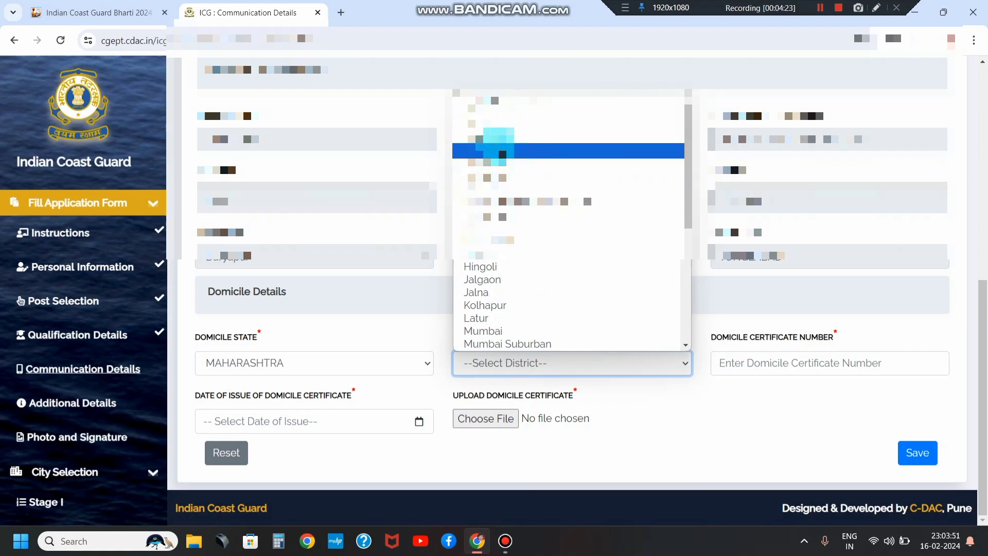
pyautogui.click(496, 149)
# Step: Set the domicile certificate issue date to 29-Jan-2020
pyautogui.click(804, 368)
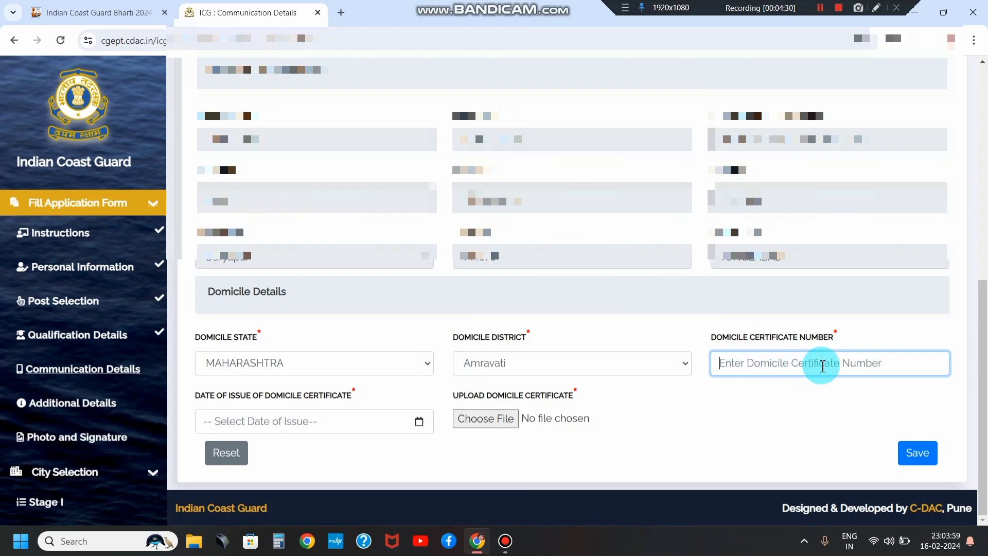
pyautogui.click(294, 420)
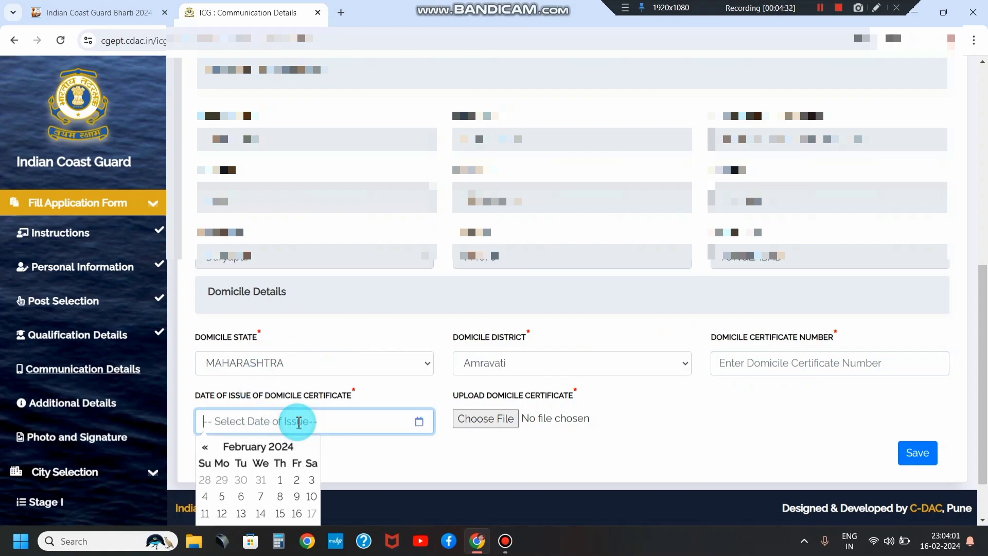
pyautogui.scroll(-2, 272, 431)
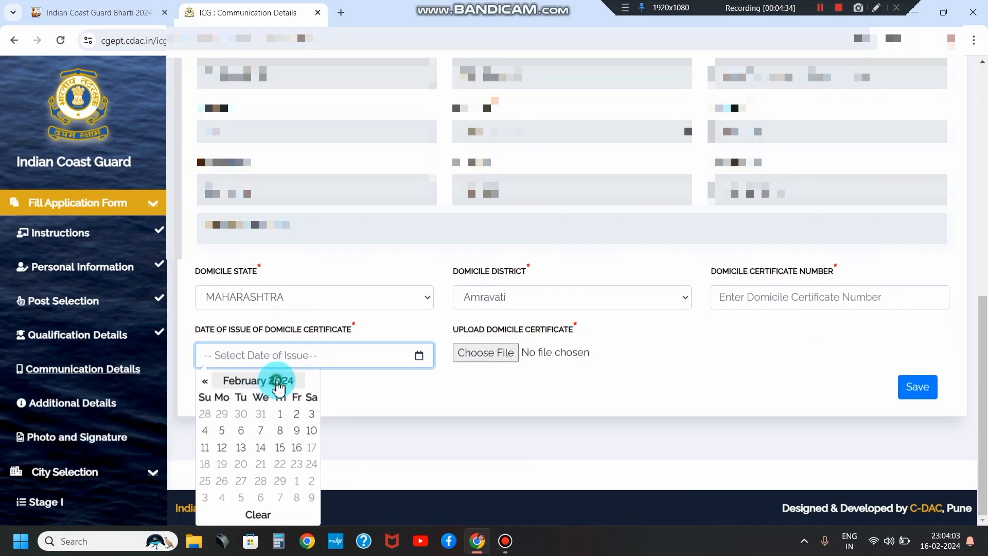
pyautogui.click(258, 386)
pyautogui.click(257, 386)
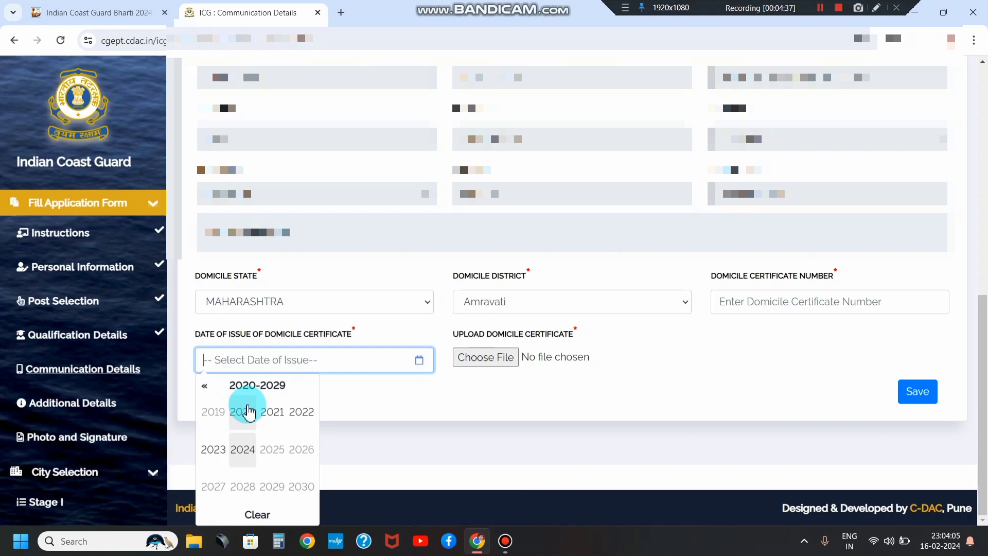
pyautogui.click(251, 411)
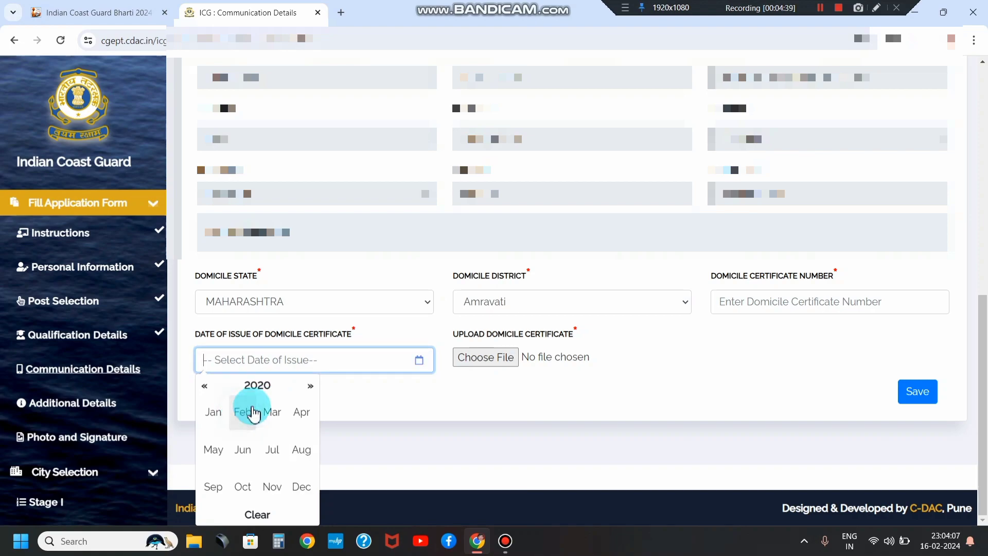
pyautogui.click(253, 422)
pyautogui.click(253, 418)
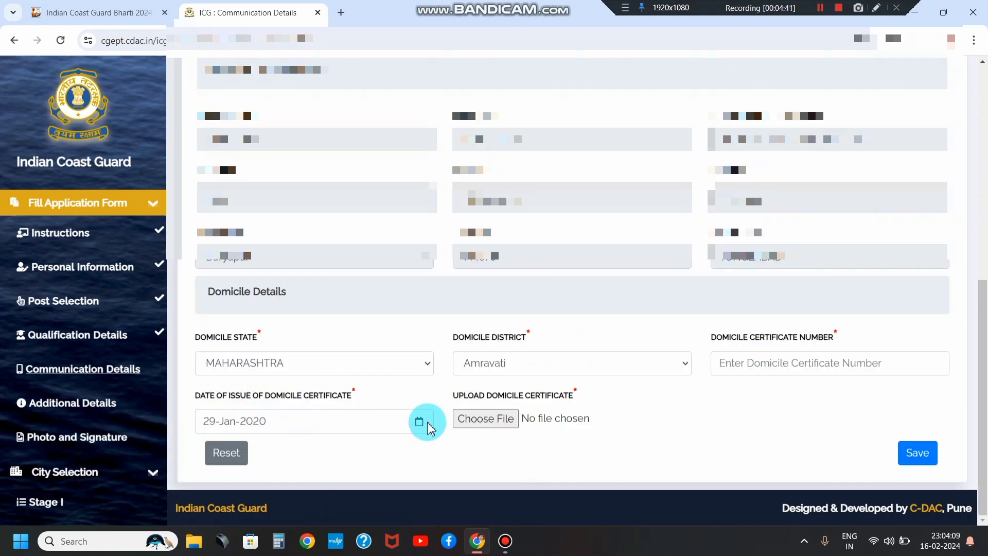
# Step: Enter the domicile certificate number, save the communication details, and decline the browser's address save
pyautogui.click(477, 426)
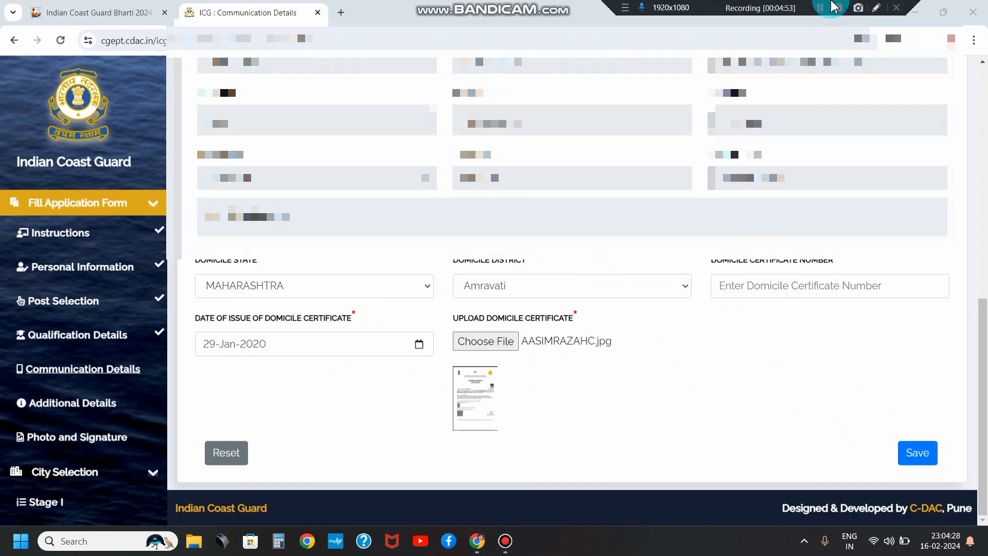
pyautogui.write('123456789')
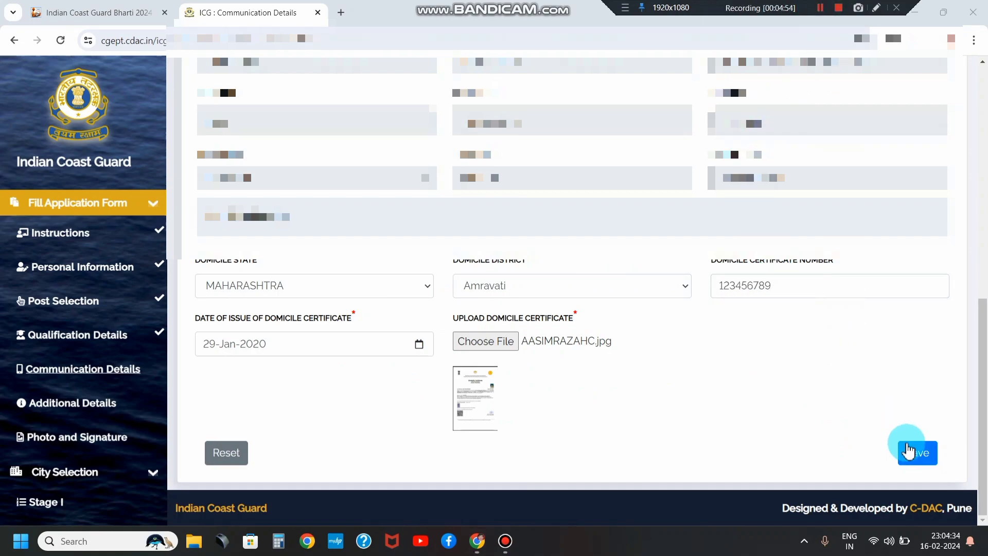
pyautogui.click(909, 452)
pyautogui.click(825, 246)
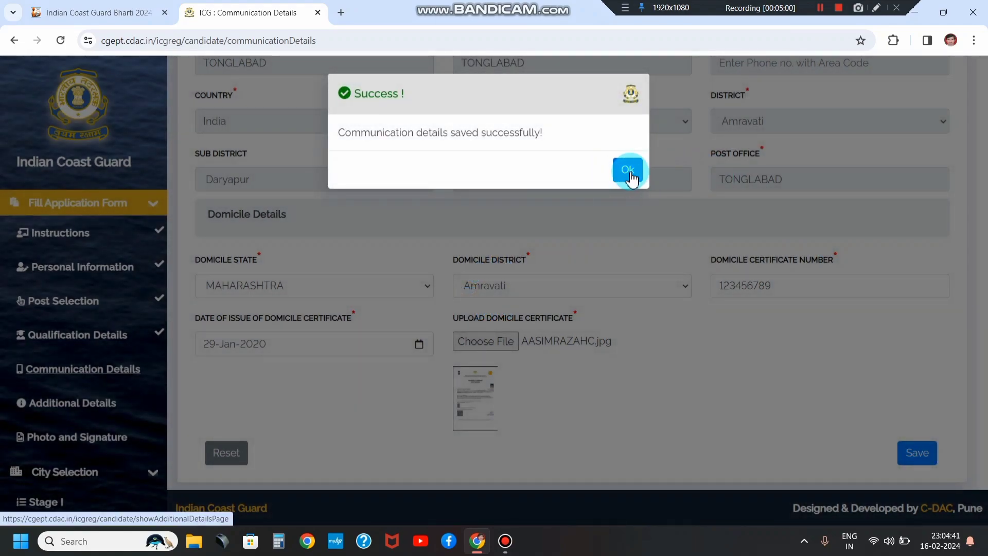
# Step: Acknowledge the previous save, then answer NO to the discharge and witness summons questions
pyautogui.click(629, 171)
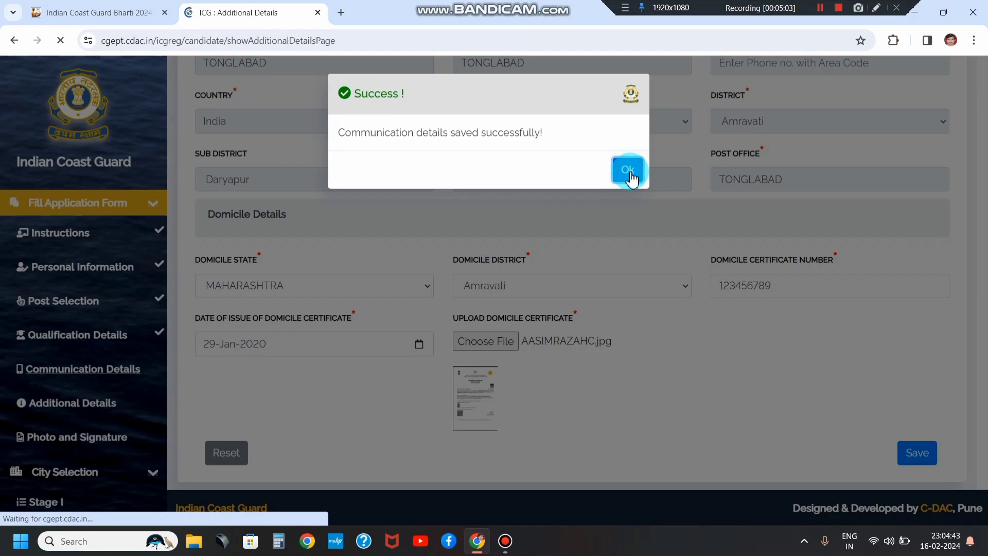
pyautogui.scroll(-4, 330, 195)
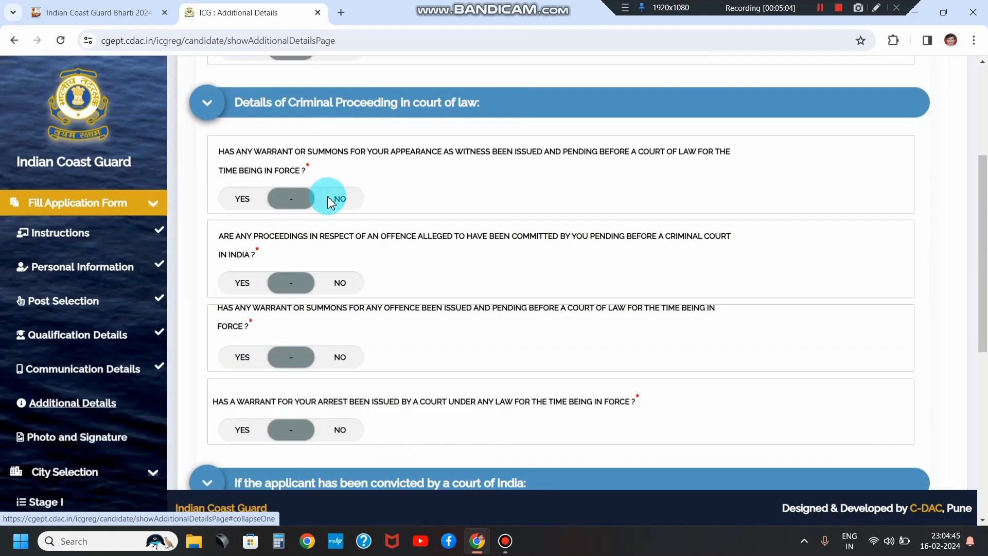
pyautogui.scroll(-6, 324, 214)
pyautogui.scroll(10, 324, 214)
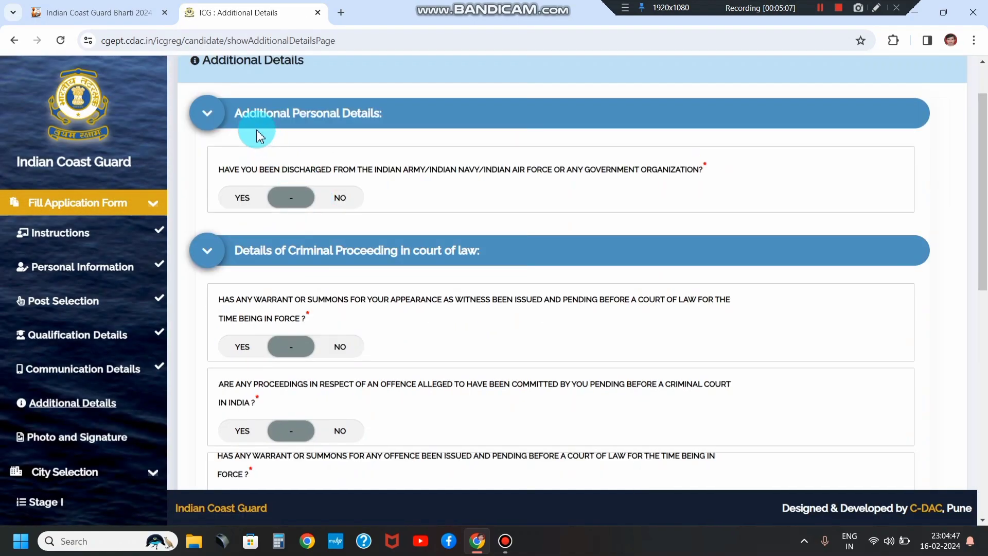
pyautogui.moveTo(223, 172); pyautogui.dragTo(500, 186)
pyautogui.click(588, 188)
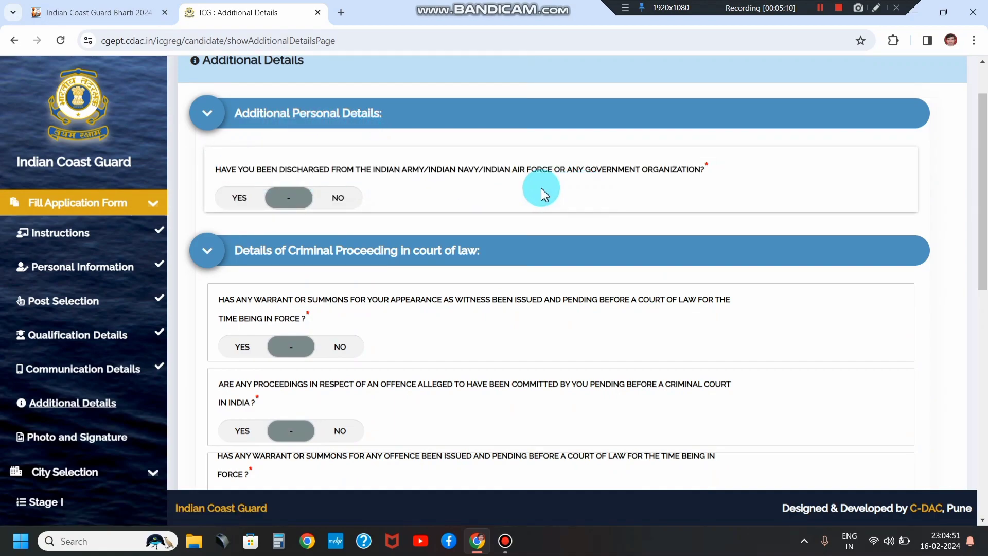
pyautogui.click(337, 197)
pyautogui.scroll(-1, 335, 268)
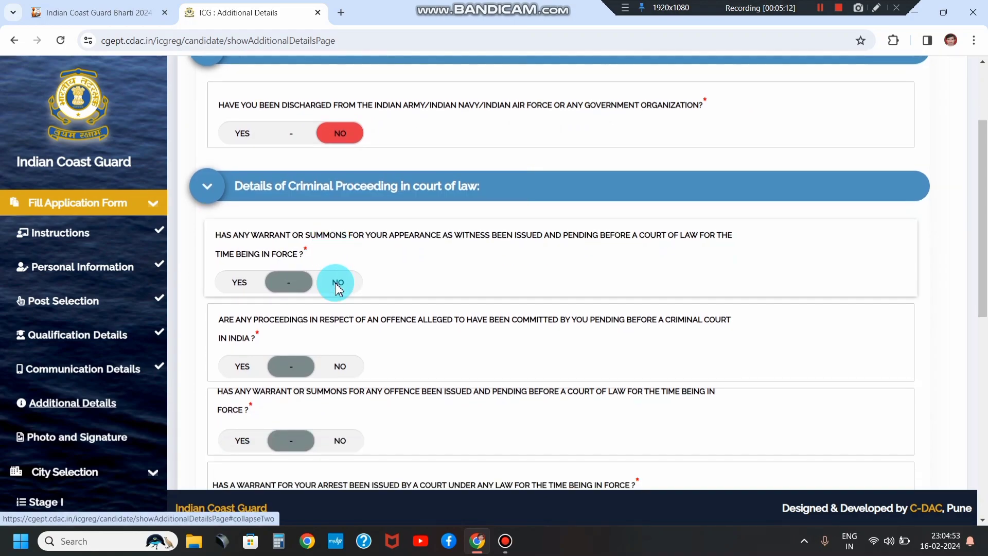
pyautogui.click(337, 282)
# Step: Answer NO to pending criminal proceedings, offence/arrest warrant, conviction, acquittal and debarred questions
pyautogui.scroll(-2, 336, 285)
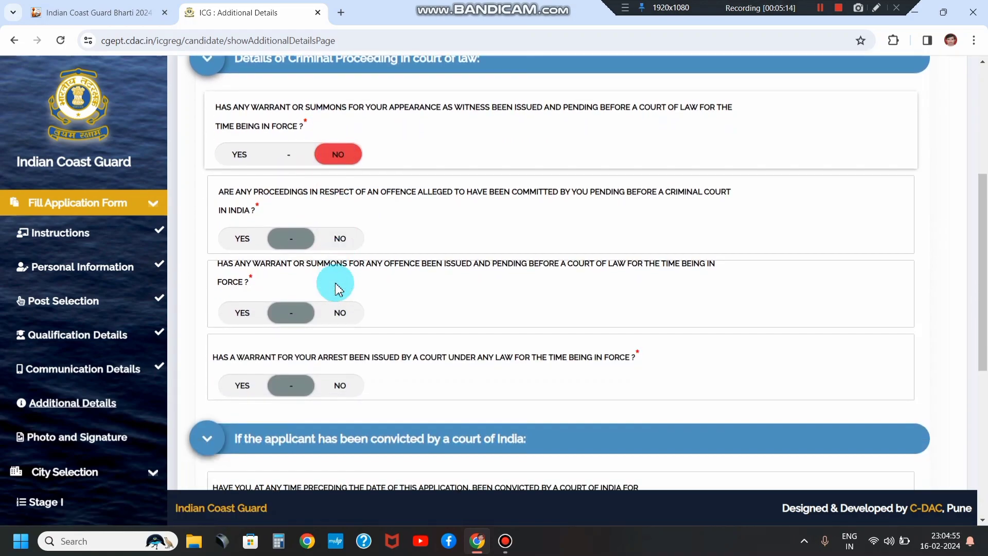
pyautogui.click(337, 236)
pyautogui.click(341, 314)
pyautogui.scroll(-2, 341, 313)
pyautogui.click(339, 257)
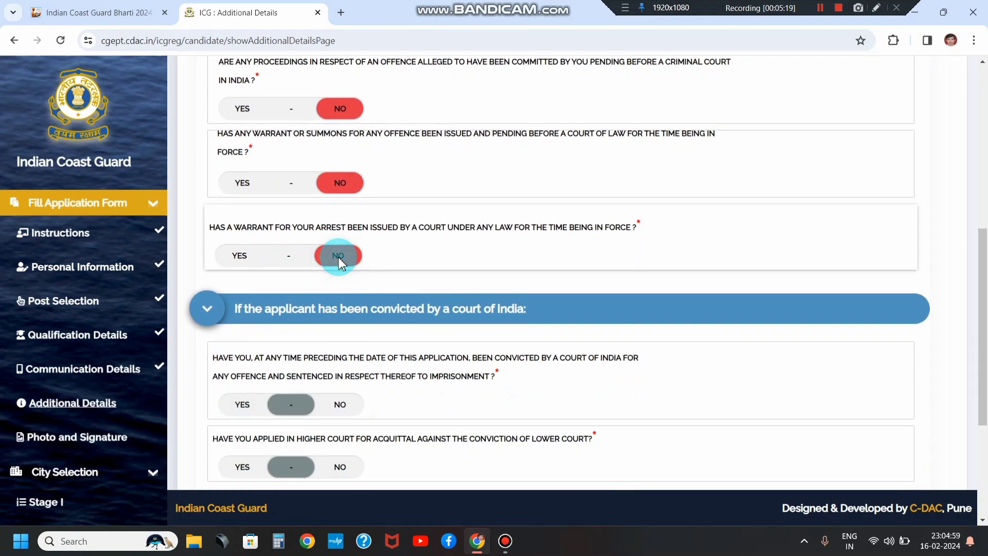
pyautogui.scroll(-2, 338, 262)
pyautogui.click(338, 277)
pyautogui.scroll(-2, 339, 281)
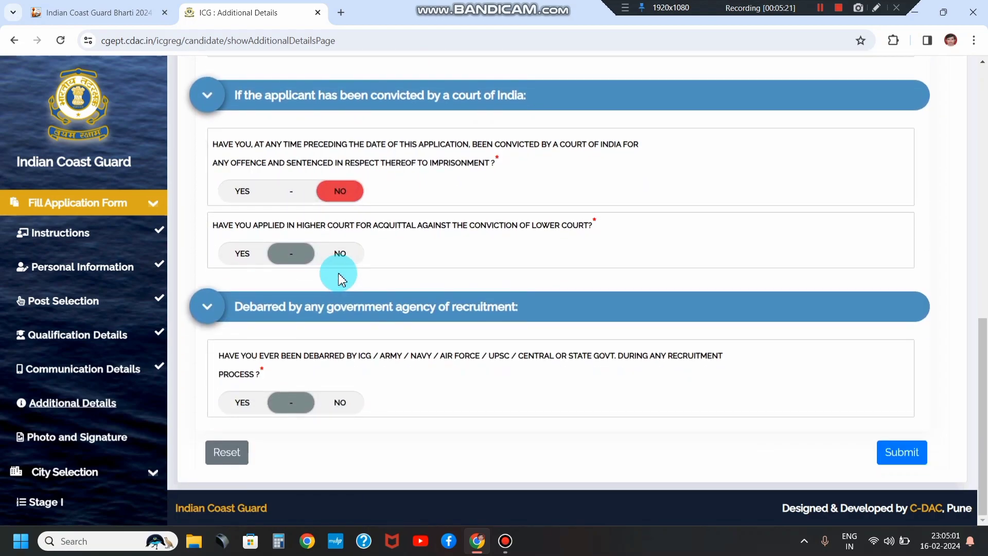
pyautogui.click(334, 252)
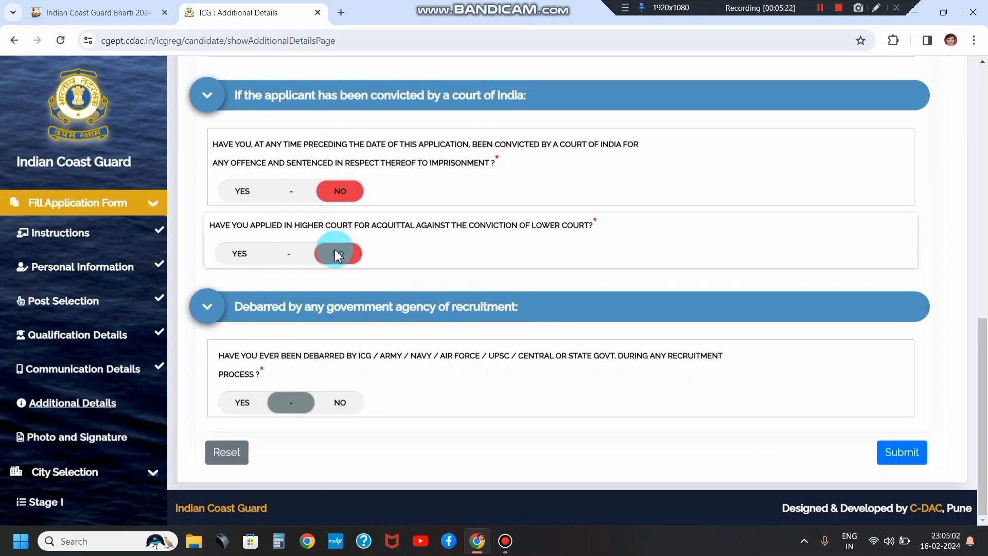
pyautogui.click(335, 404)
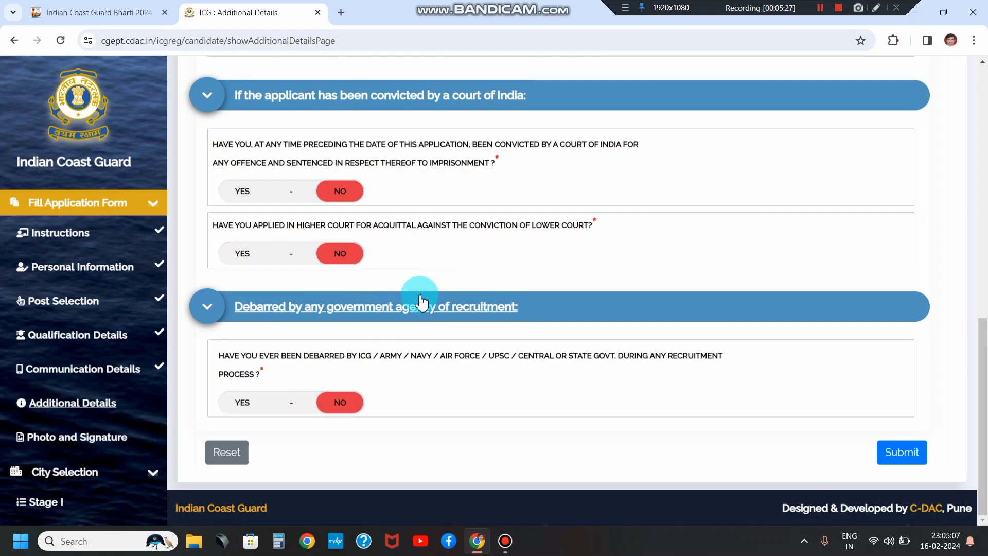
# Step: Submit the Additional Details and acknowledge the 'saved successfully' message
pyautogui.click(889, 441)
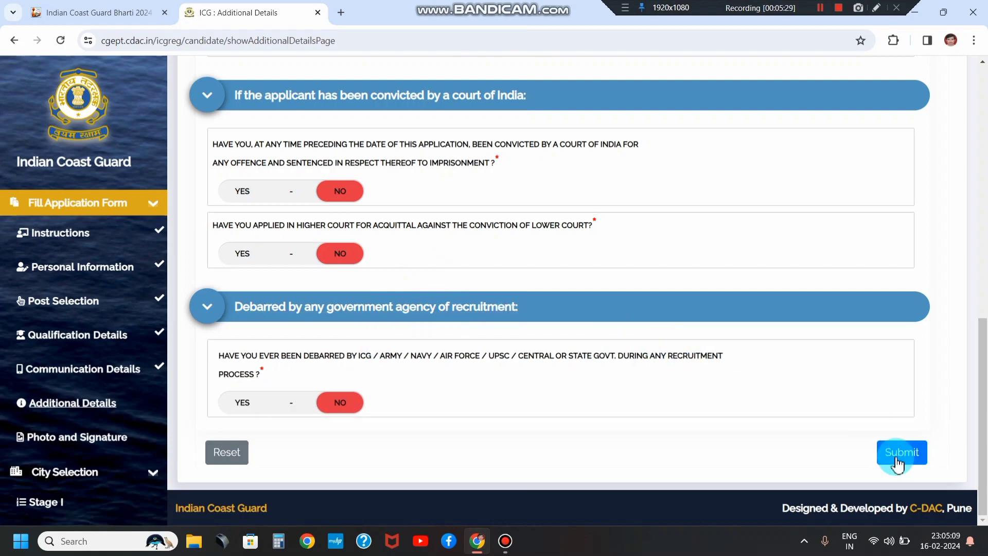
pyautogui.click(900, 453)
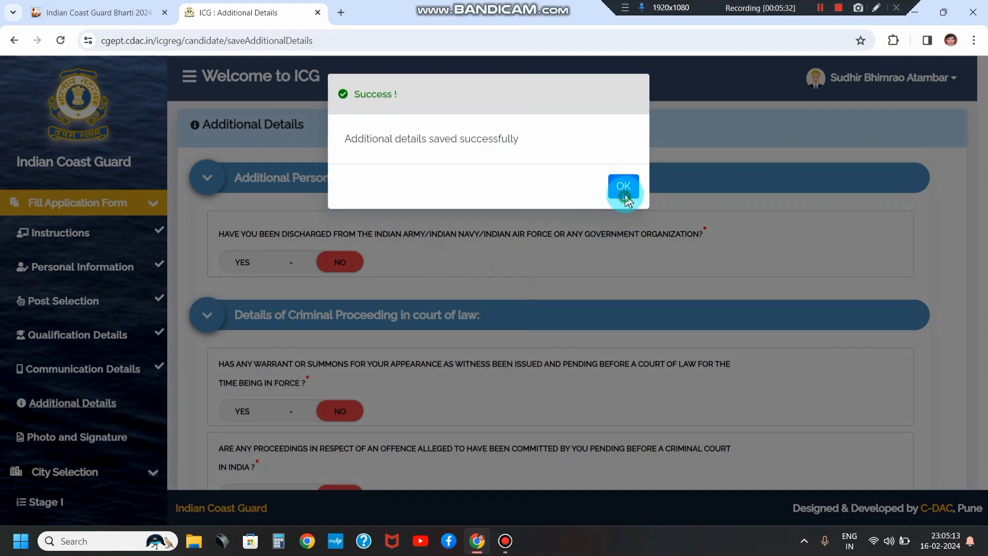
pyautogui.click(625, 198)
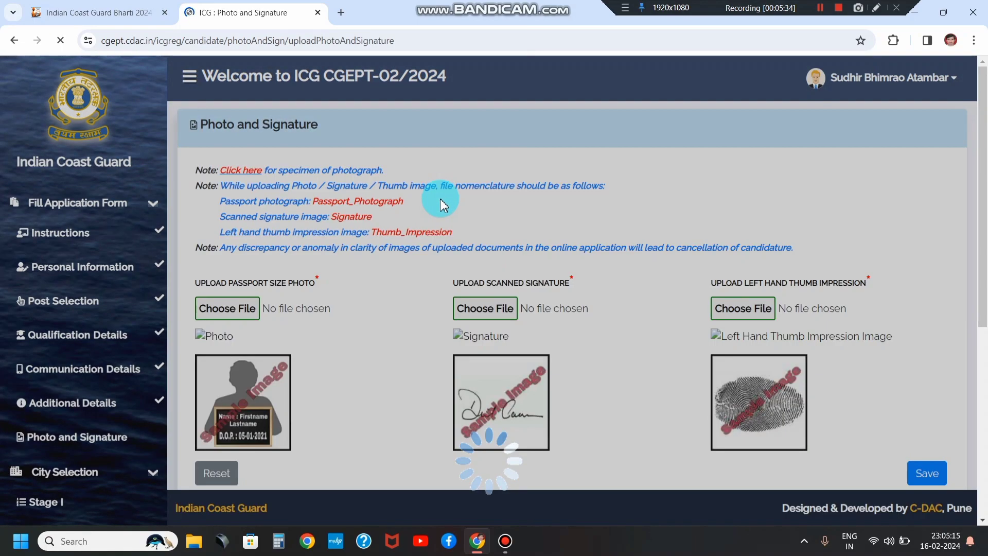
# Step: Review the passport photo upload rules and the alert requiring the filename Passport_Photograph
pyautogui.scroll(-3, 475, 236)
pyautogui.scroll(2, 475, 235)
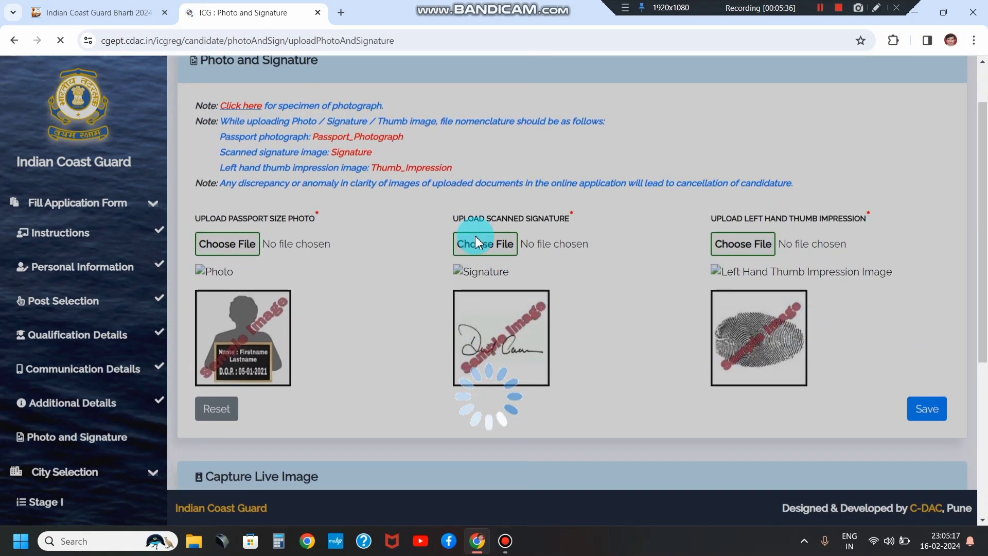
pyautogui.scroll(-1, 474, 236)
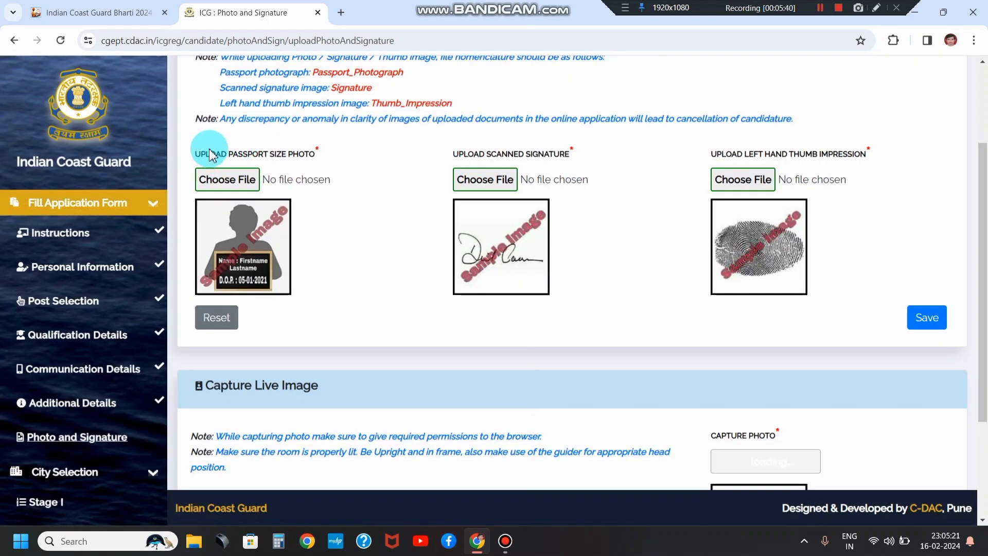
pyautogui.moveTo(210, 149); pyautogui.dragTo(293, 161)
pyautogui.click(296, 159)
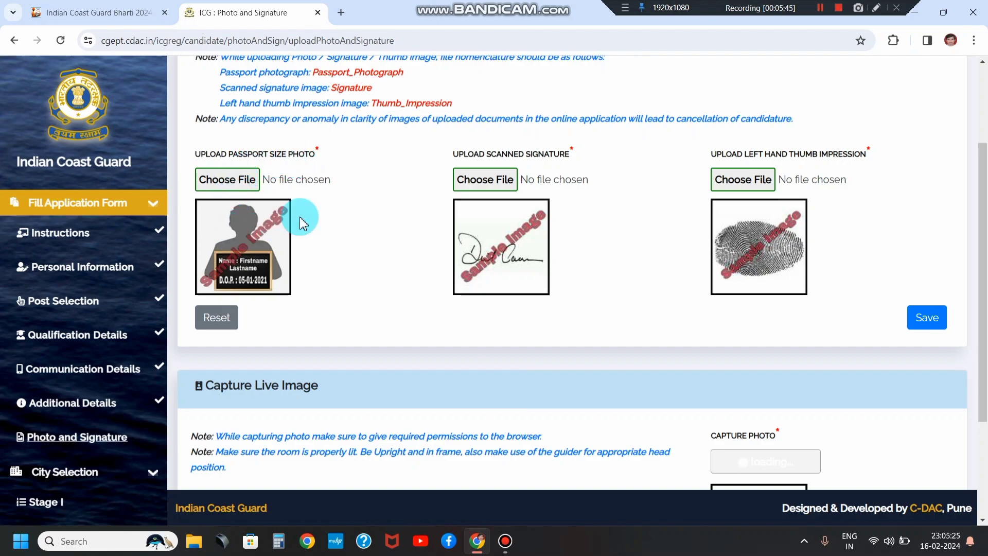
pyautogui.moveTo(498, 156); pyautogui.dragTo(646, 156)
pyautogui.moveTo(767, 157); pyautogui.dragTo(838, 156)
pyautogui.click(839, 156)
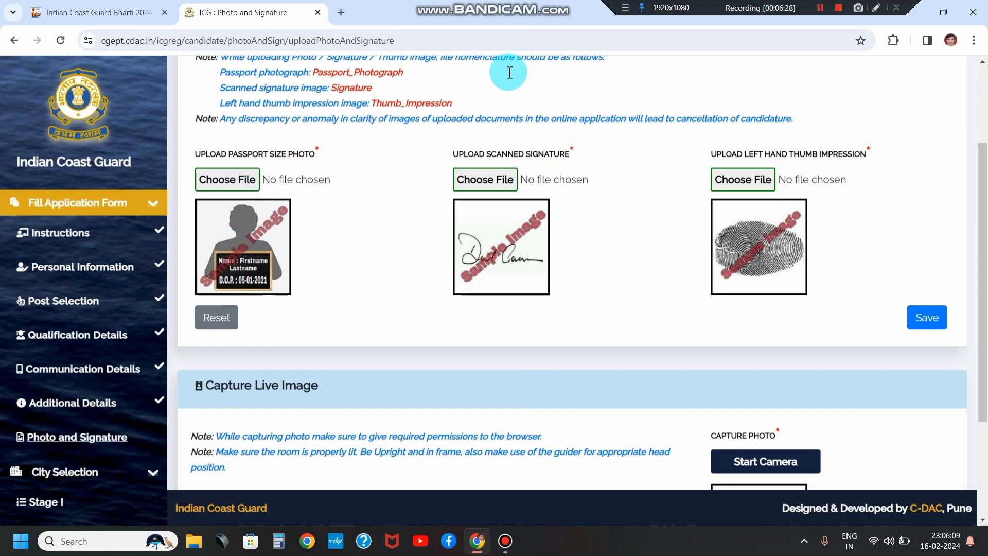
pyautogui.click(816, 11)
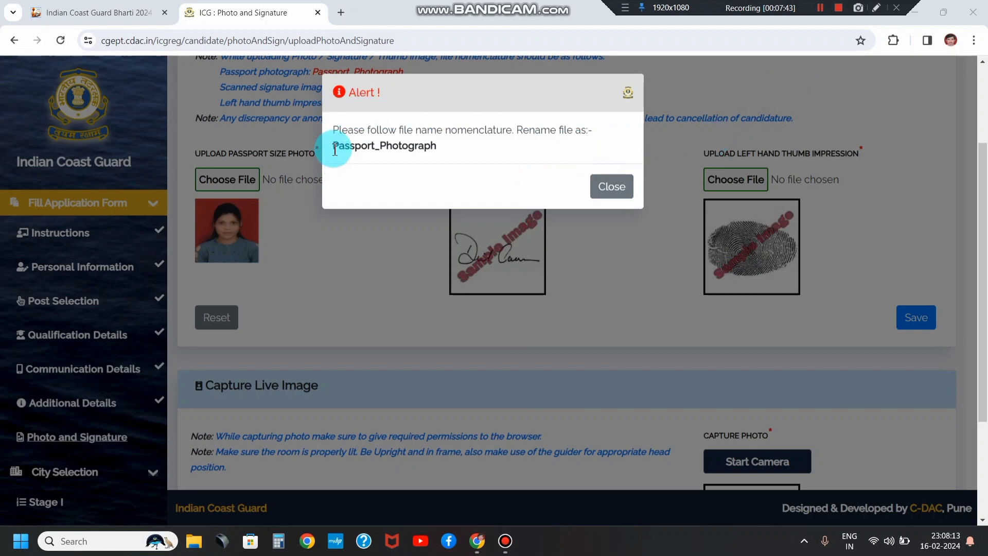
# Step: Copy the required name Passport_Photograph from the warning and dismiss it
pyautogui.moveTo(332, 149); pyautogui.dragTo(437, 149)
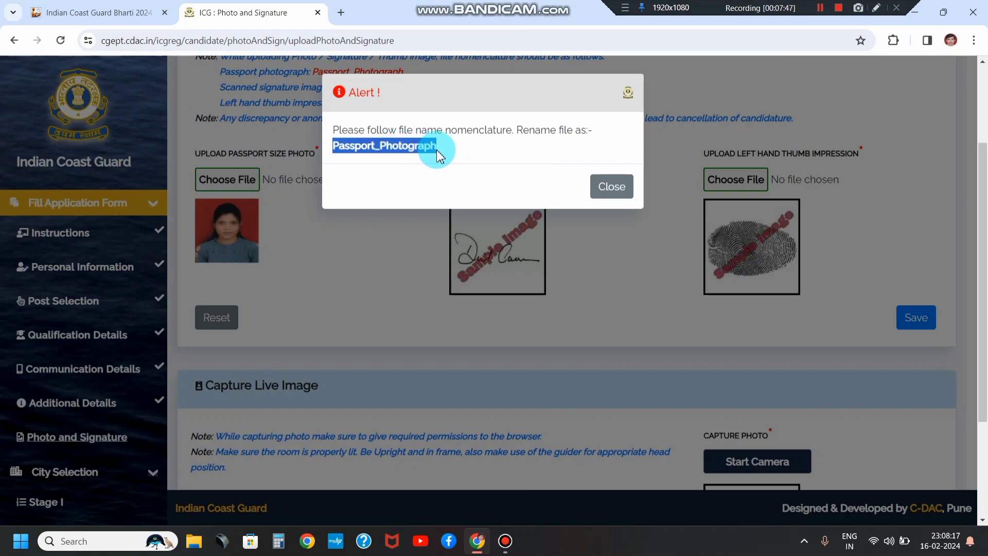
pyautogui.click(377, 157)
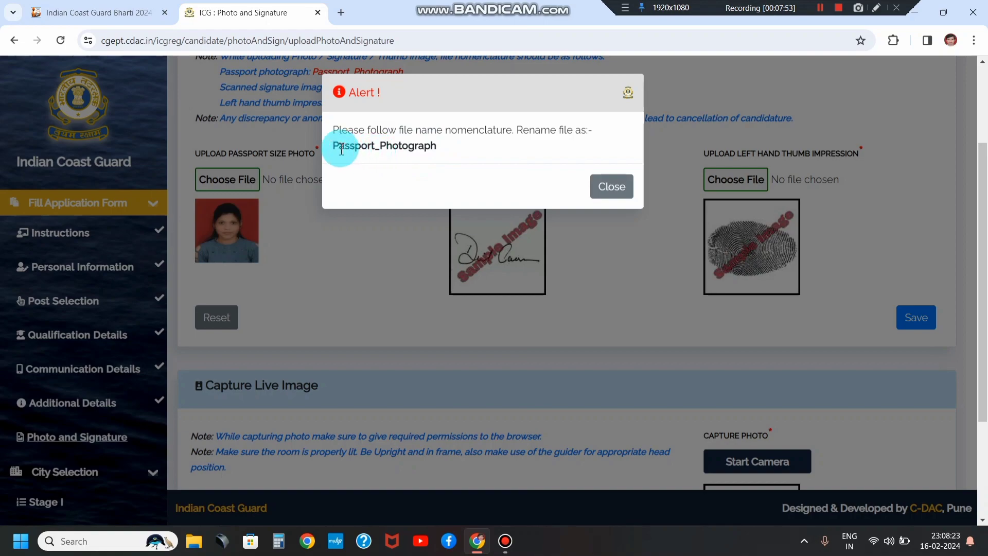
pyautogui.moveTo(331, 146); pyautogui.dragTo(437, 149)
pyautogui.hotkey('ctrl', 'c')
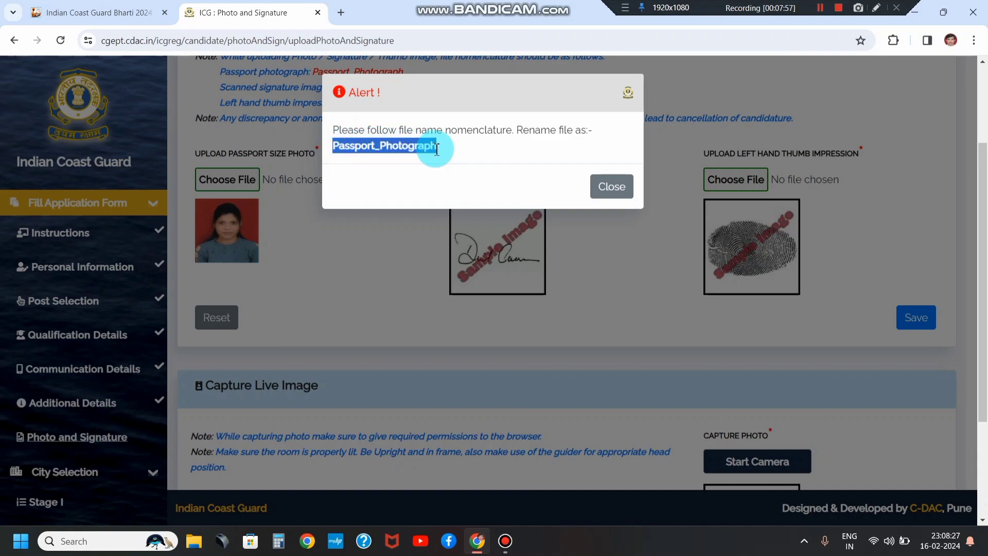
pyautogui.click(595, 187)
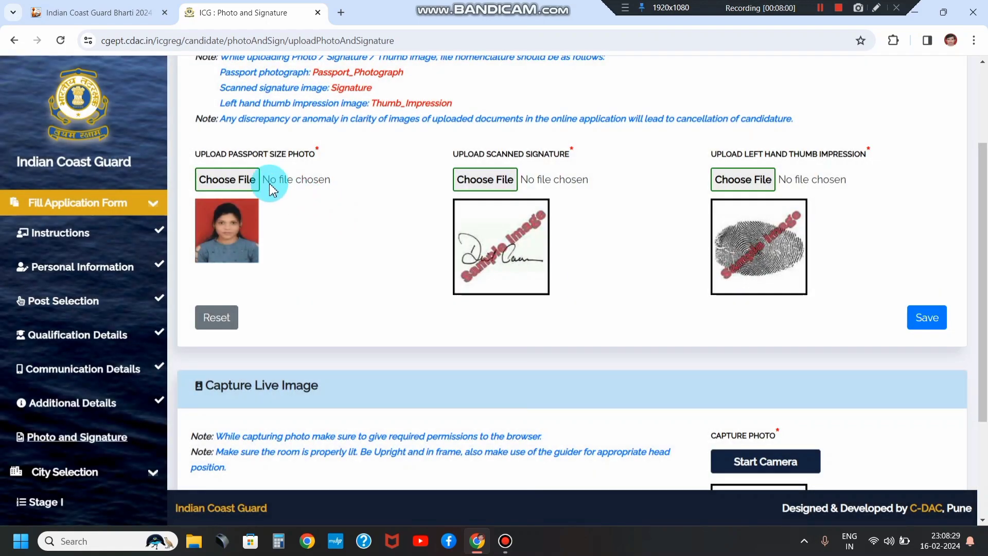
# Step: In the file picker, find the candidate's photo and rename it to Passport_Photograph
pyautogui.click(226, 179)
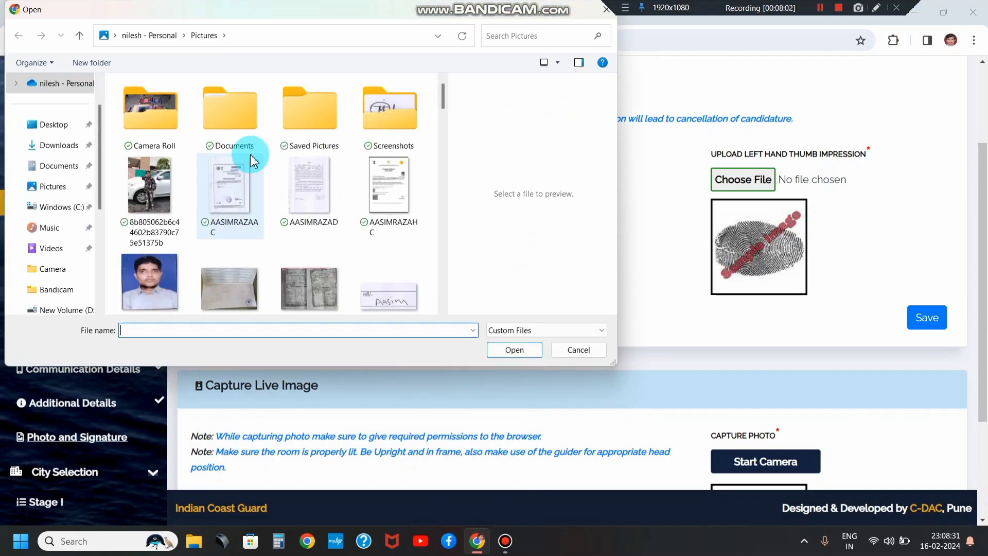
pyautogui.click(526, 40)
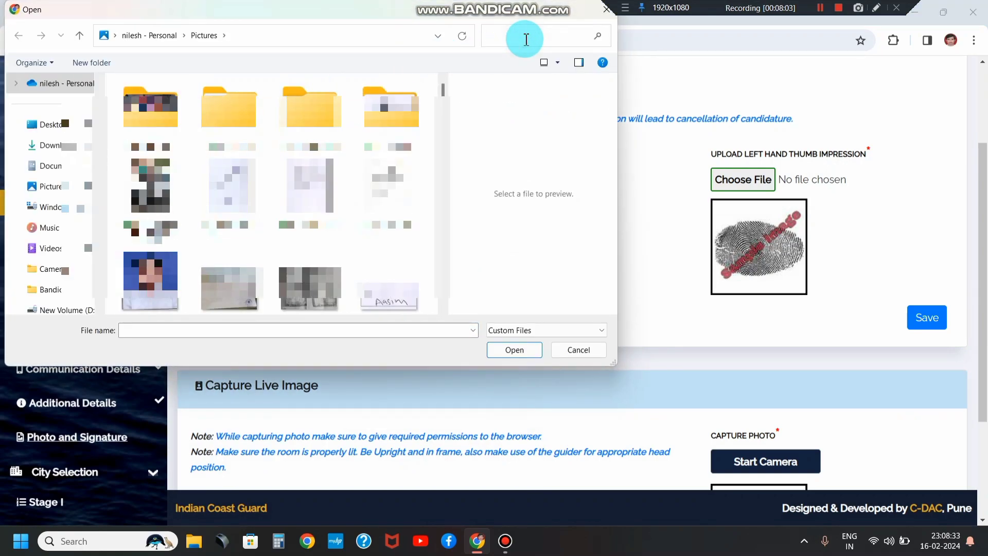
pyautogui.write('SUDHI')
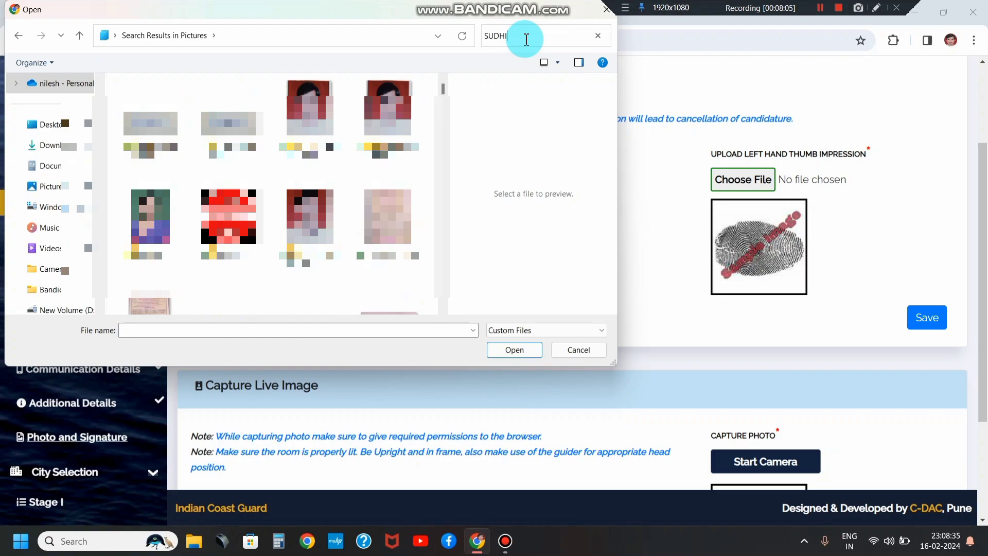
pyautogui.write('R')
pyautogui.click(389, 128)
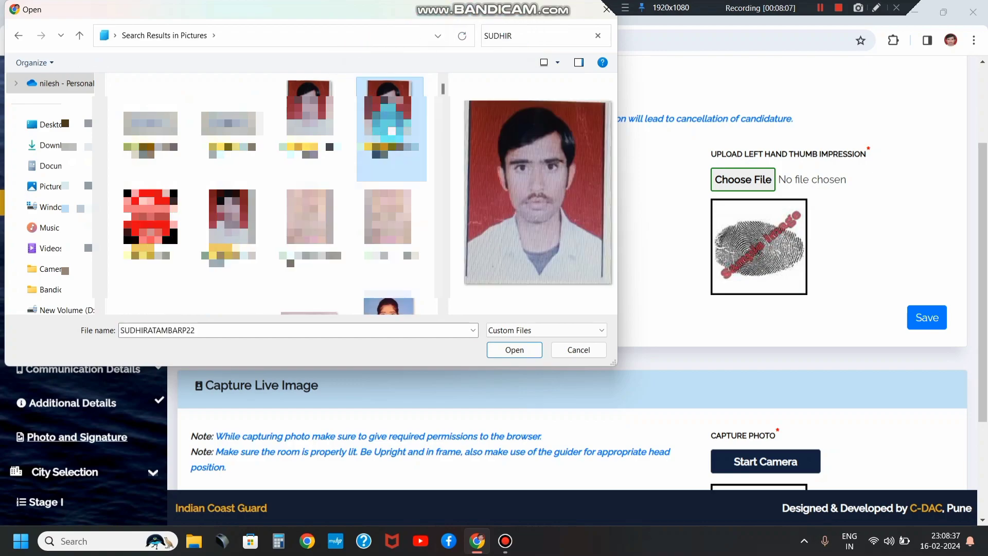
pyautogui.rightClick(391, 242)
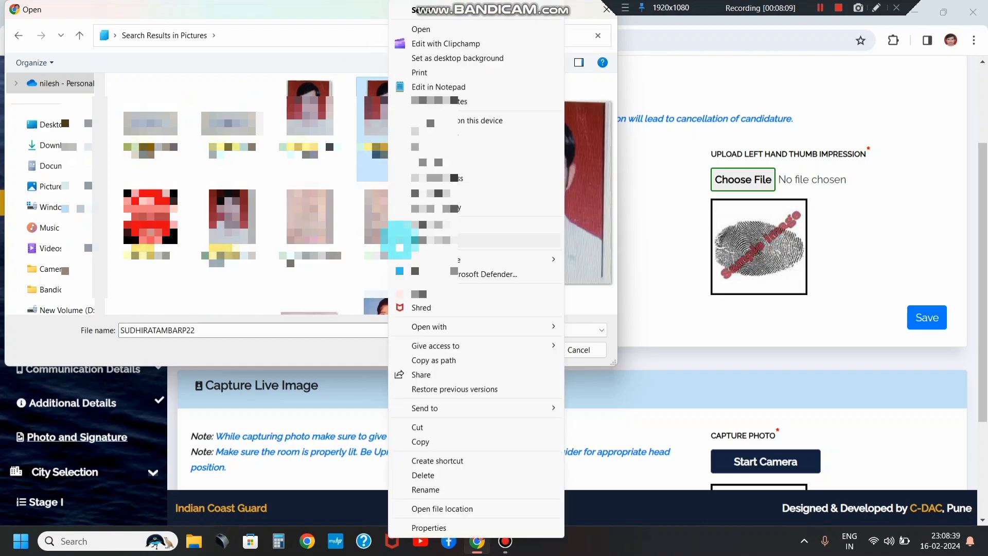
pyautogui.click(452, 489)
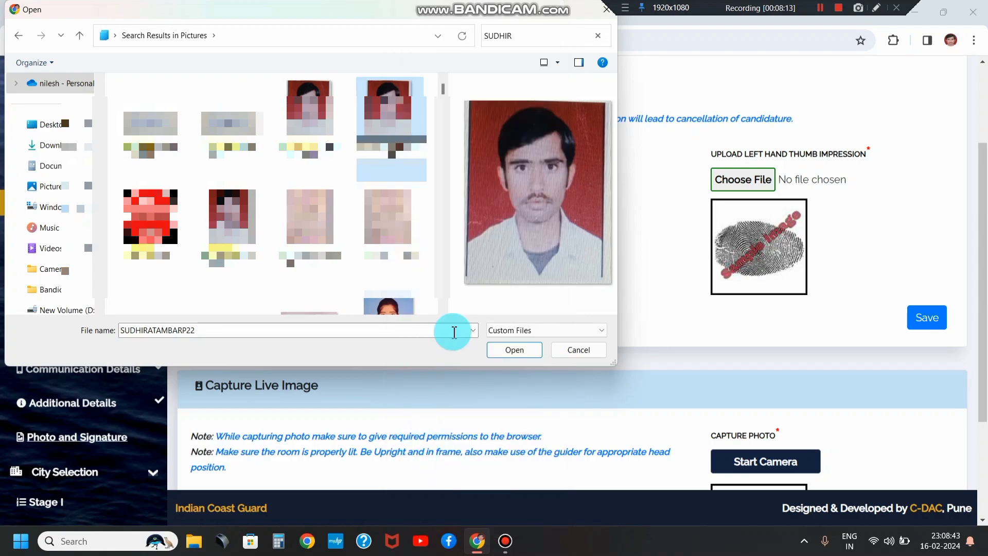
pyautogui.press('Return')
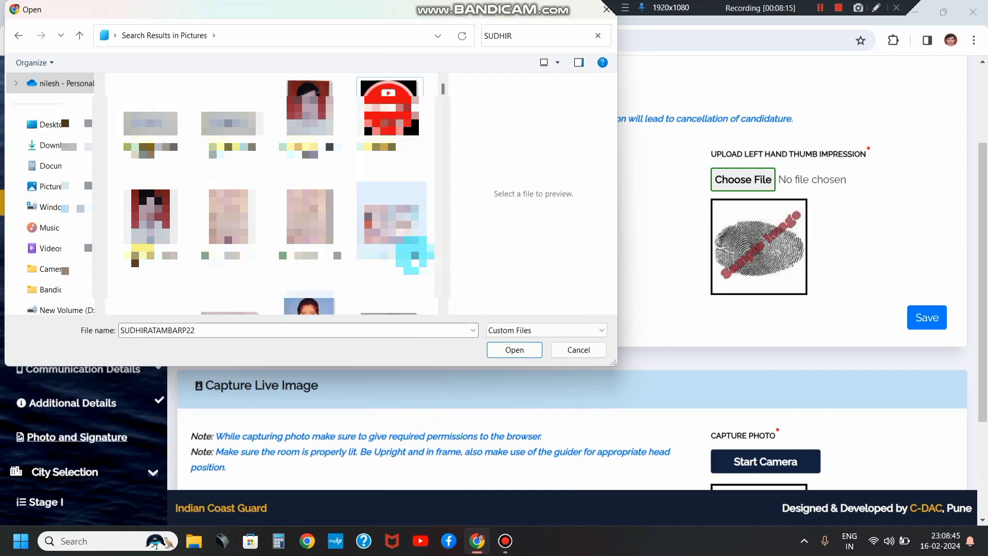
# Step: Search for Passport_Photograph and choose that file for upload
pyautogui.click(533, 37)
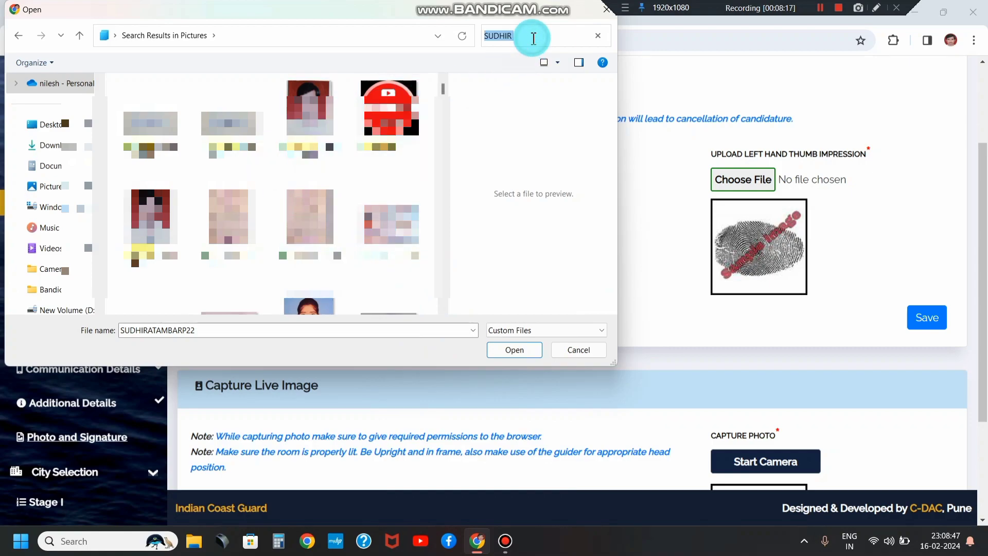
pyautogui.hotkey('ctrl', 'v')
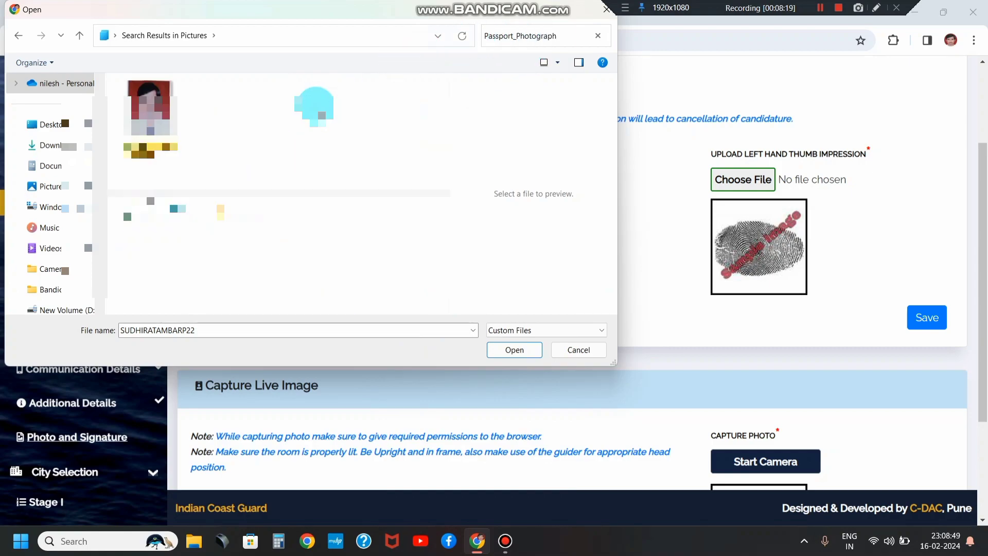
pyautogui.click(170, 110)
pyautogui.click(510, 350)
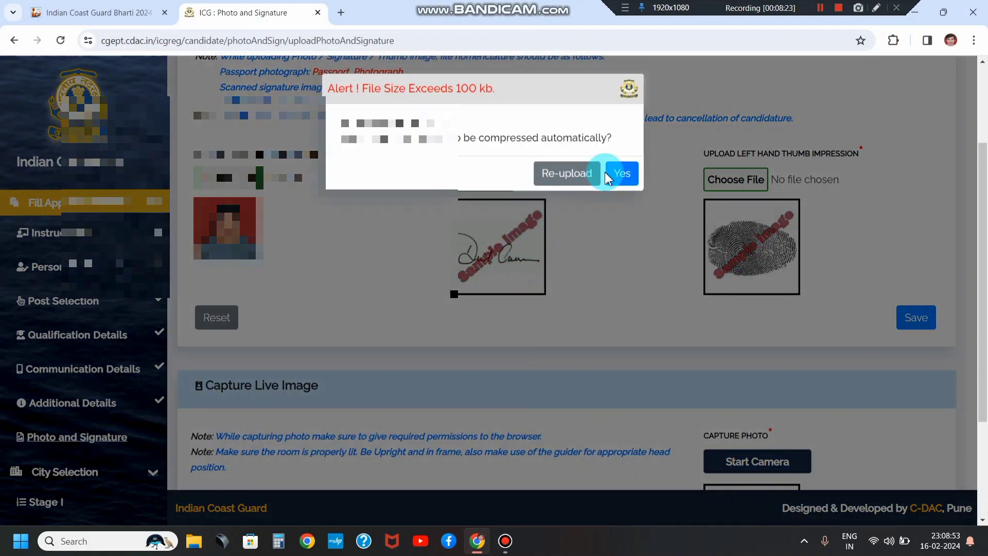
# Step: Accept automatic compression, preview the corrected image, and submit the 21.49 KB passport photo
pyautogui.click(614, 176)
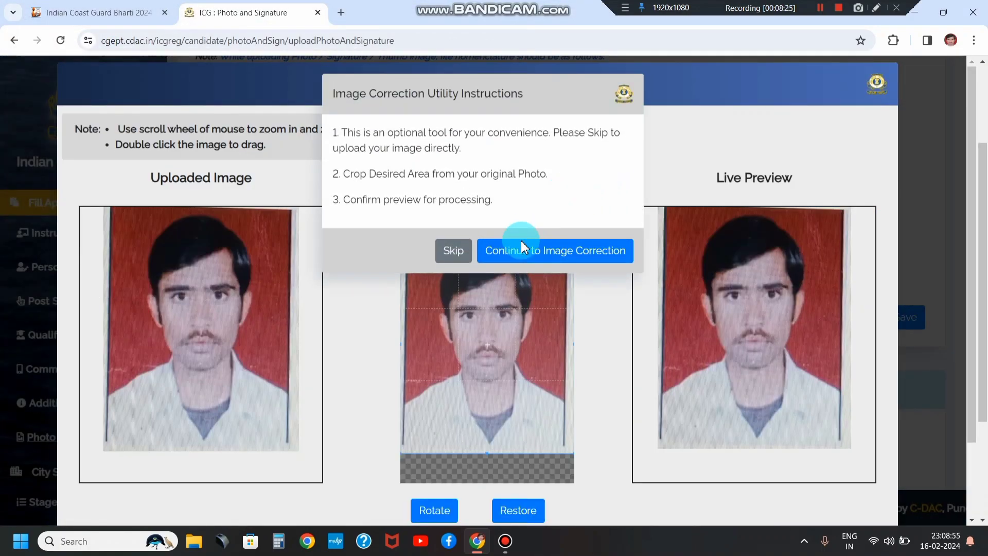
pyautogui.click(573, 257)
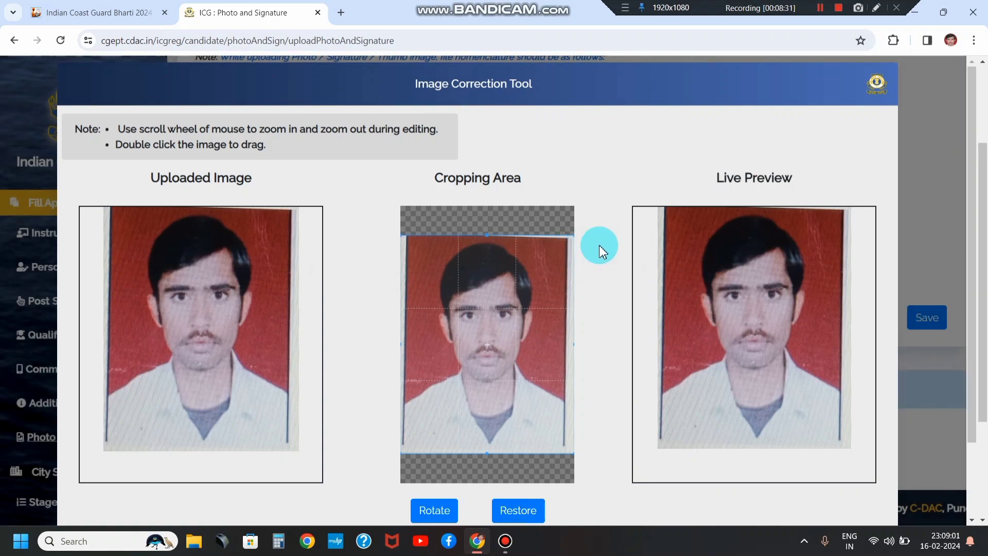
pyautogui.scroll(-2, 616, 245)
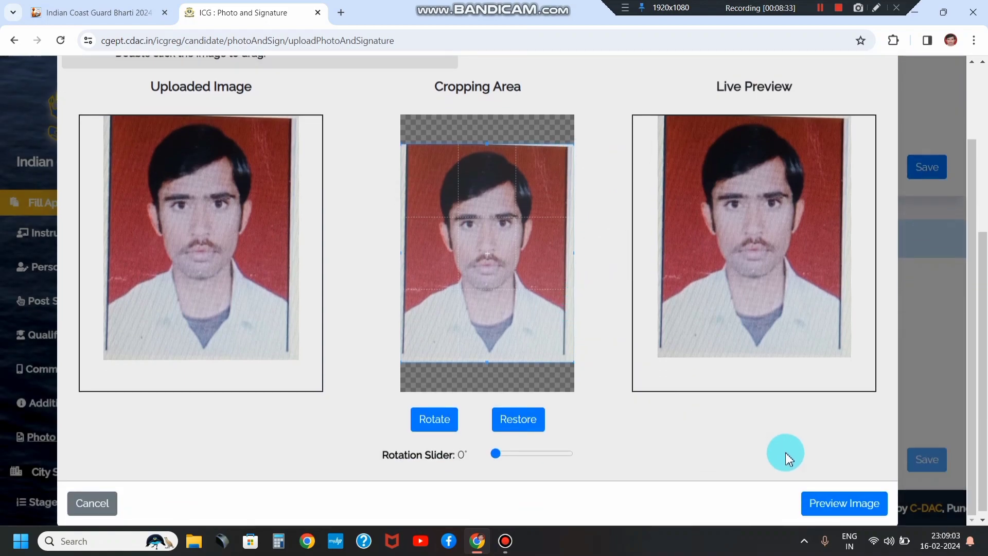
pyautogui.click(826, 509)
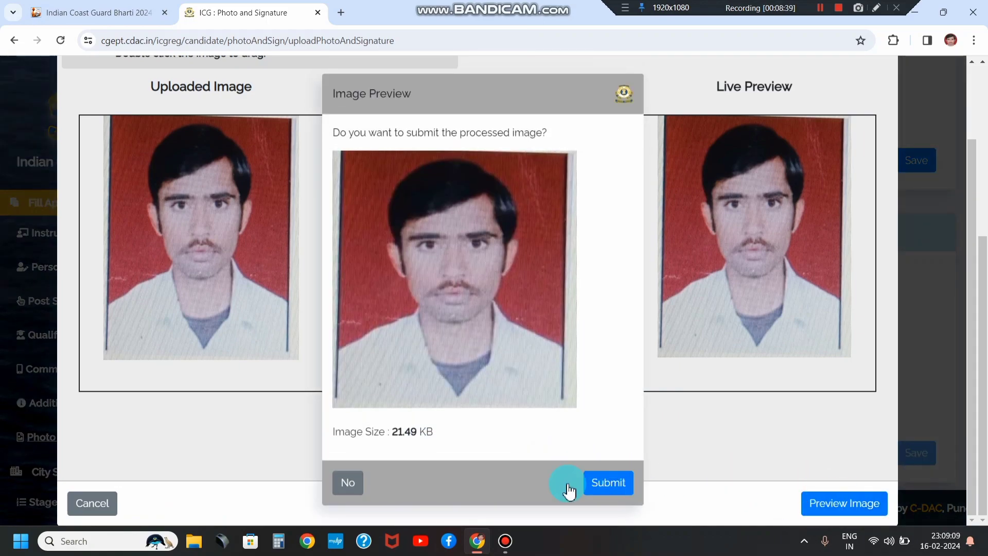
pyautogui.click(608, 483)
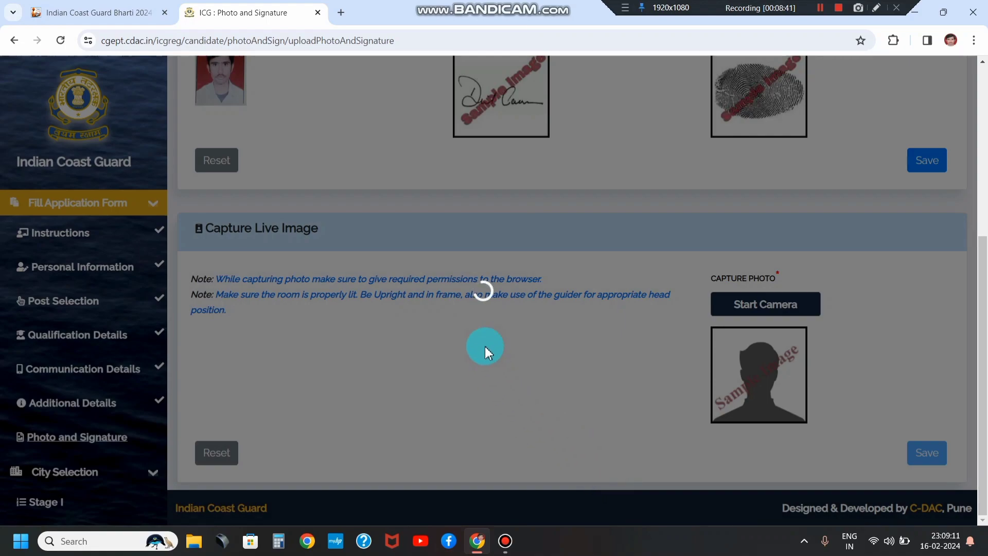
# Step: Try choosing a signature image, then dismiss the file-naming alert
pyautogui.scroll(4, 485, 347)
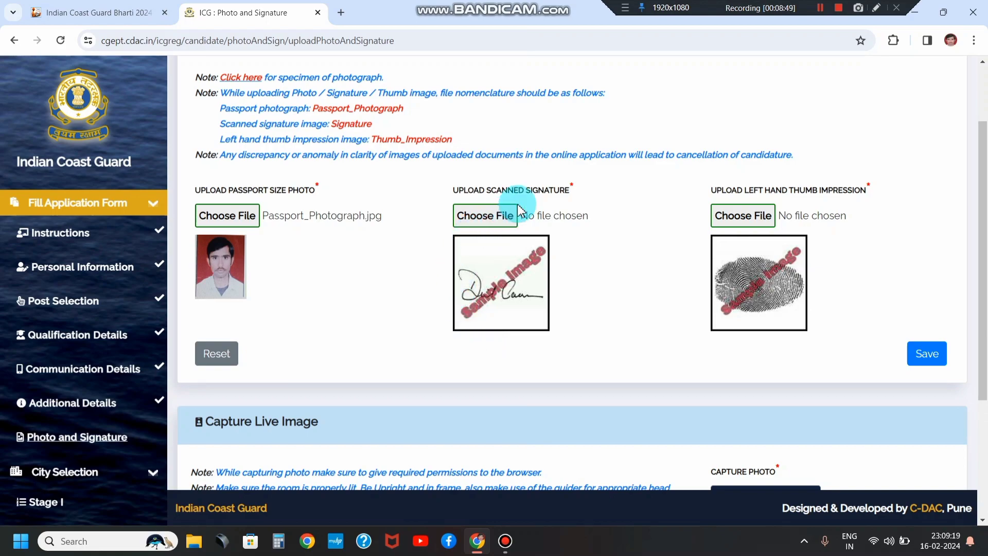
pyautogui.click(487, 219)
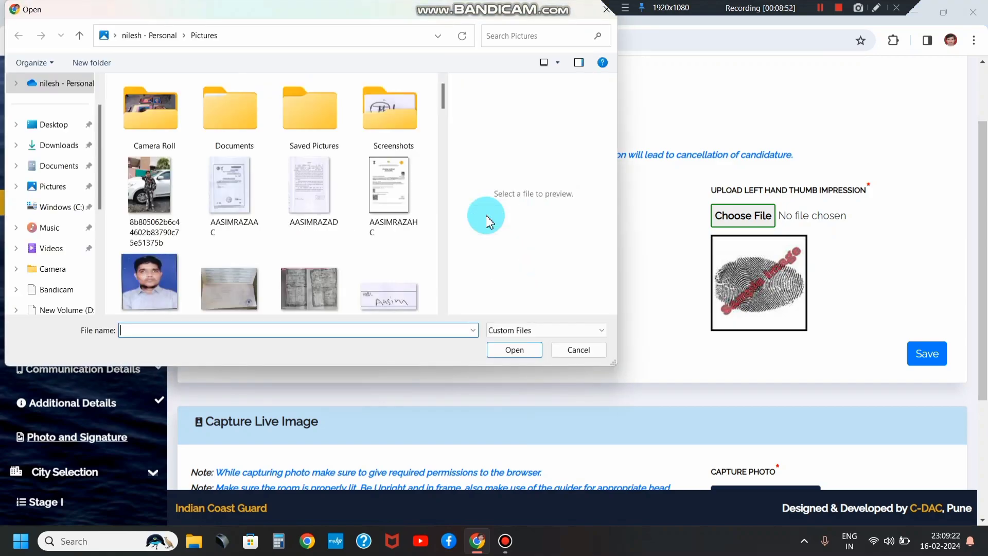
pyautogui.click(381, 304)
pyautogui.click(381, 303)
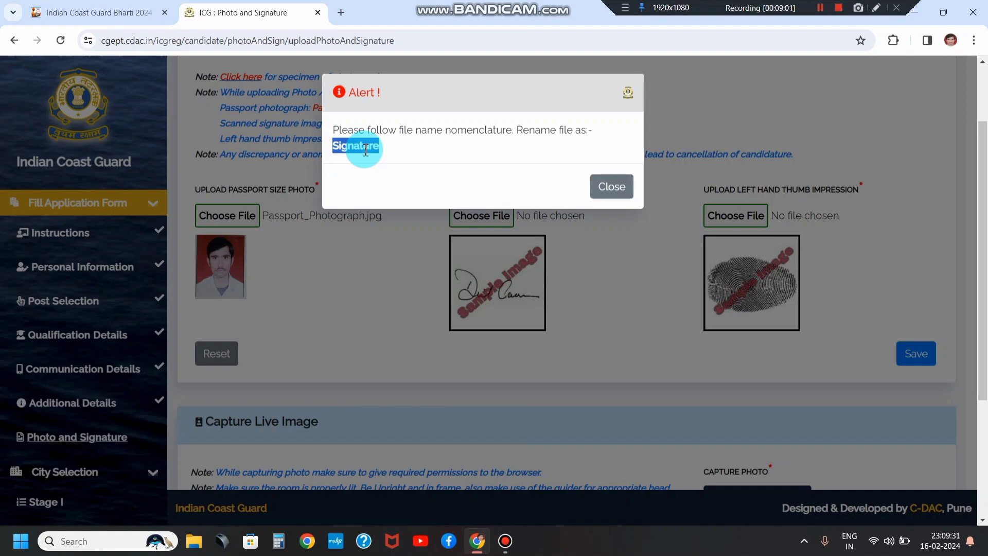
pyautogui.click(611, 187)
# Step: Rename the signature image file to Signature and load it into the correction tool
pyautogui.click(487, 216)
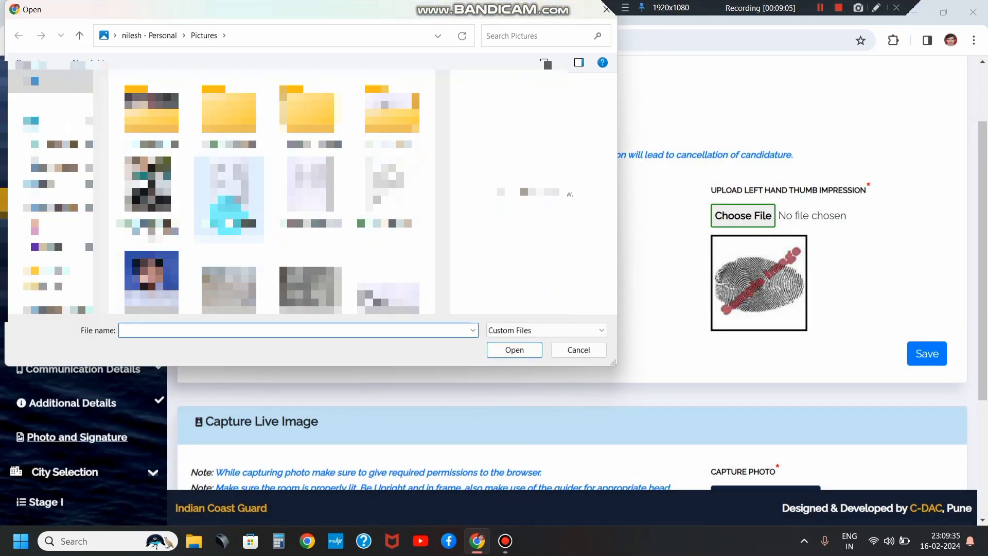
pyautogui.click(223, 221)
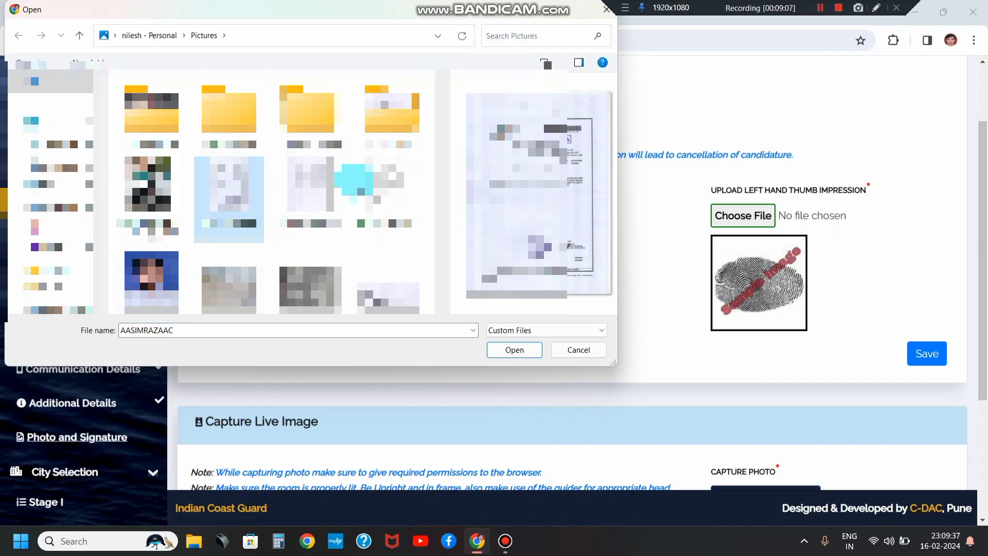
pyautogui.scroll(-5, 329, 193)
pyautogui.click(303, 190)
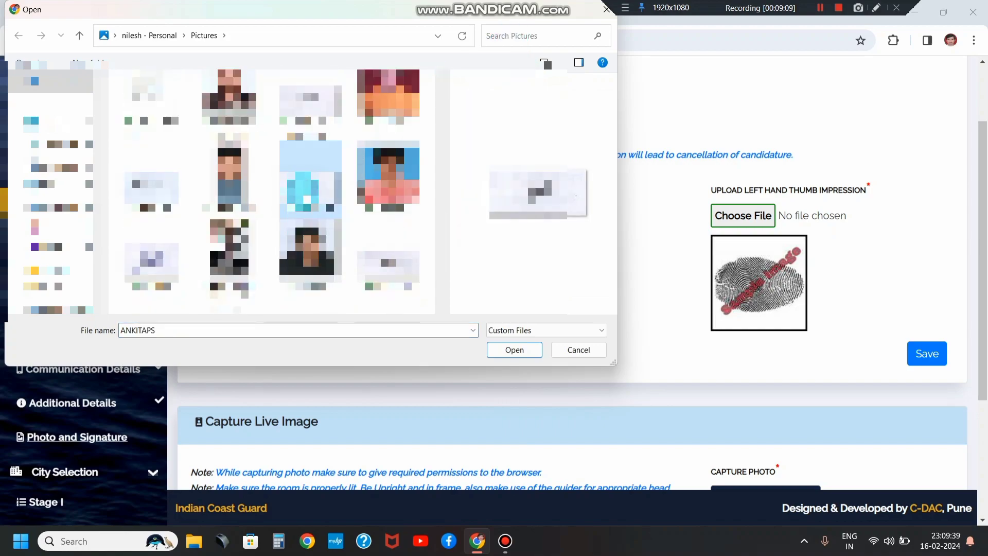
pyautogui.rightClick(303, 191)
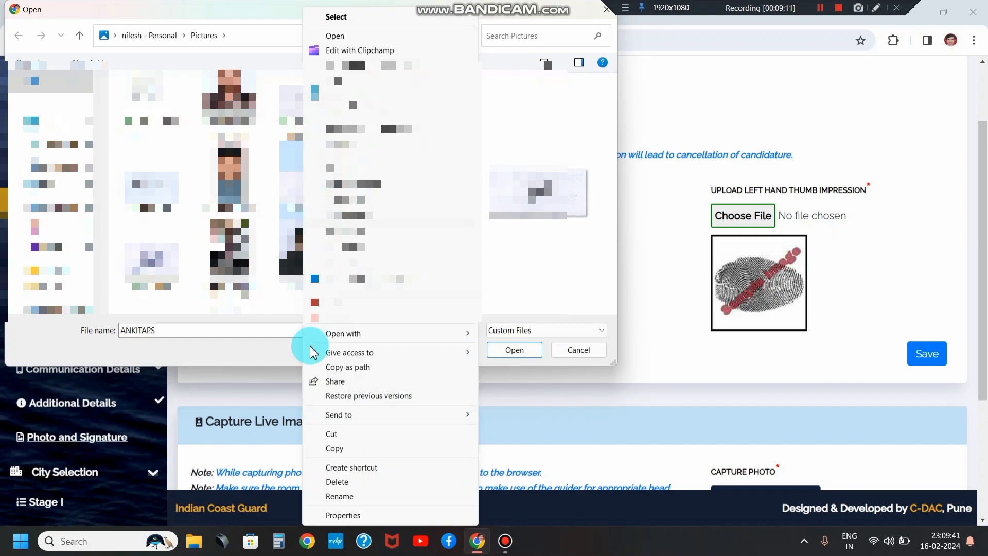
pyautogui.click(340, 497)
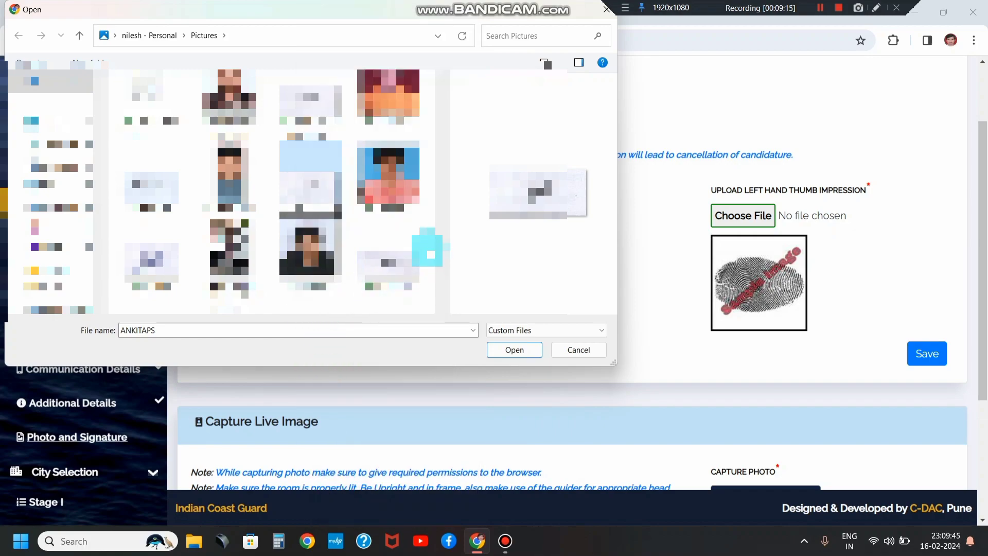
pyautogui.scroll(-5, 416, 250)
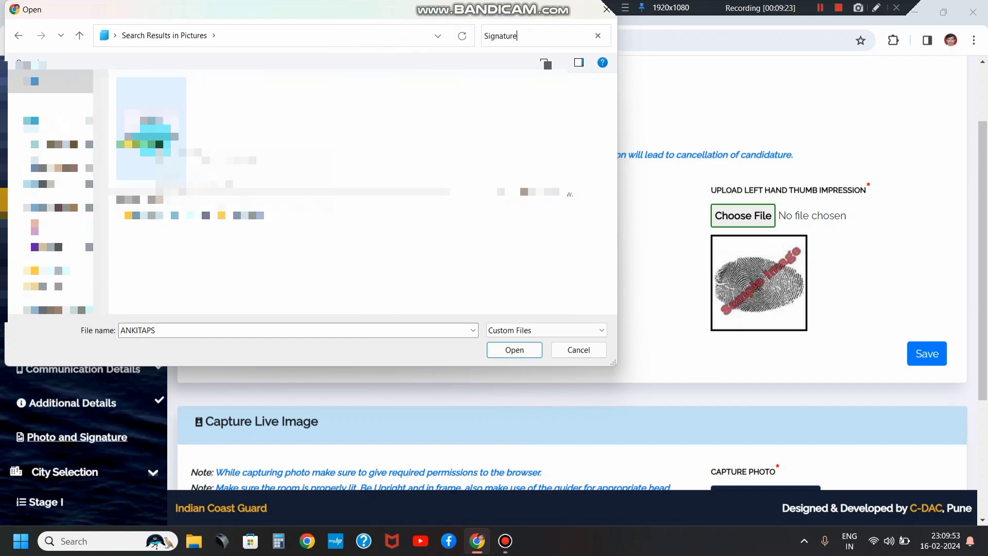
pyautogui.doubleClick(147, 122)
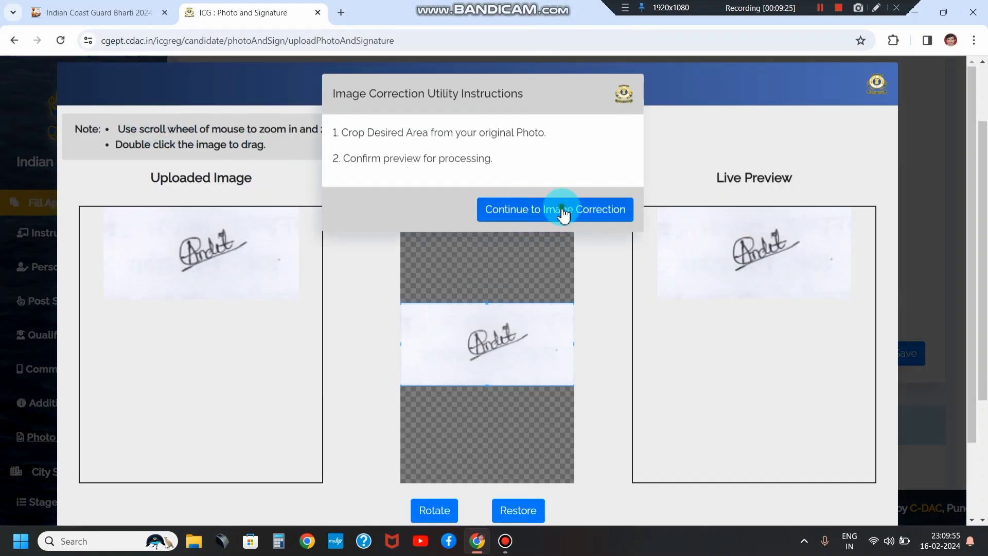
# Step: Preview and submit the 10.81 KB signature so Signature.jpg shows as uploaded
pyautogui.click(563, 214)
pyautogui.scroll(-2, 587, 231)
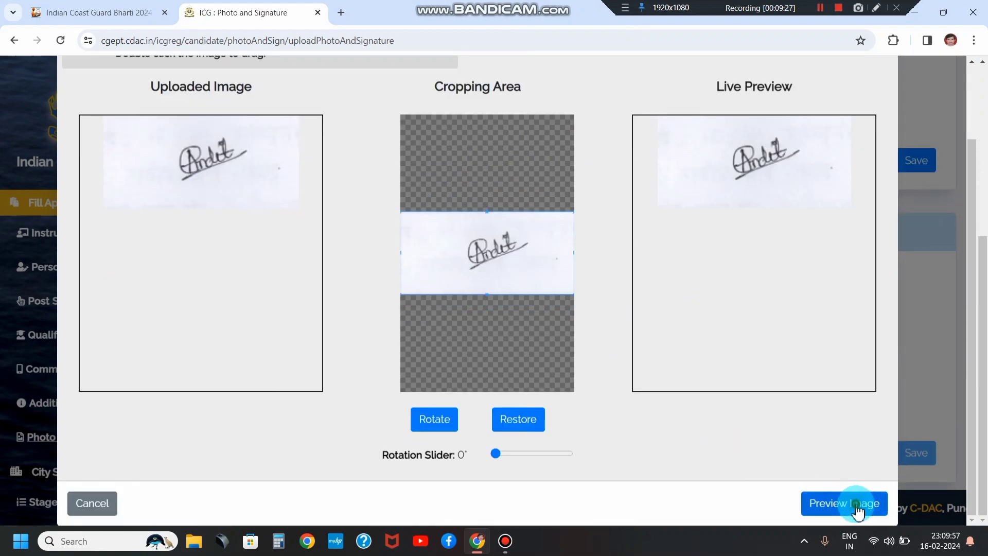
pyautogui.click(857, 510)
pyautogui.click(603, 341)
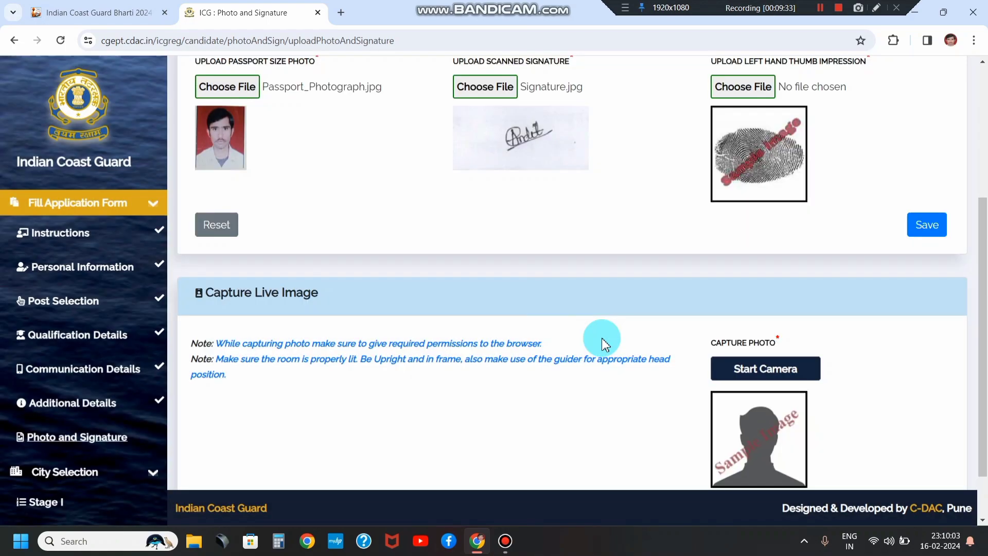
pyautogui.scroll(3, 610, 296)
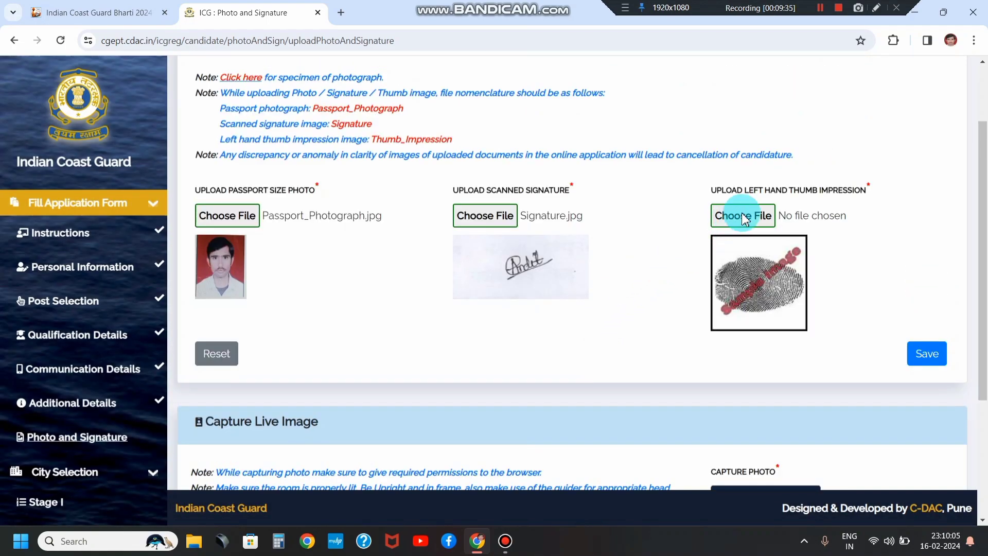
pyautogui.click(820, 9)
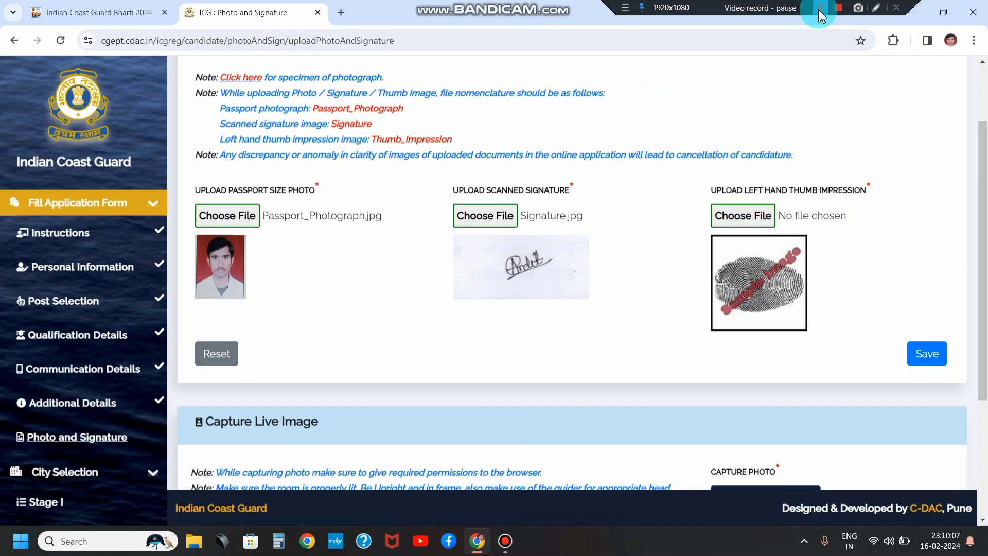
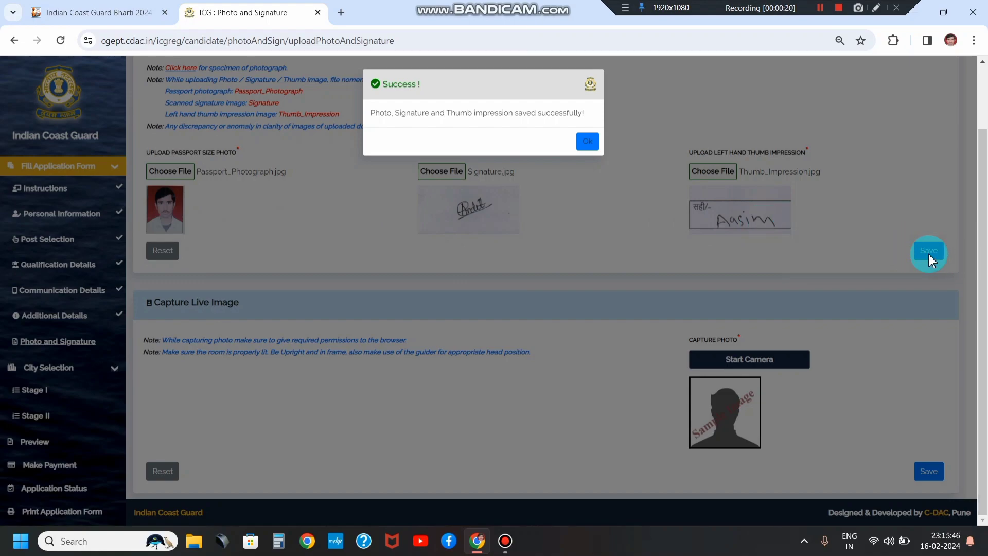
# Step: Capture and save the live photo, acknowledging both saved messages
pyautogui.click(590, 142)
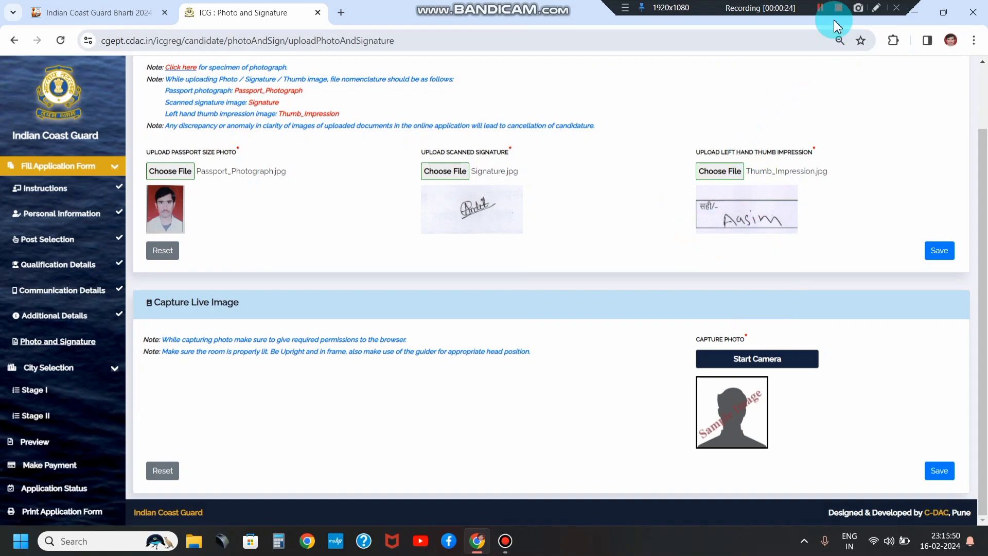
pyautogui.click(820, 7)
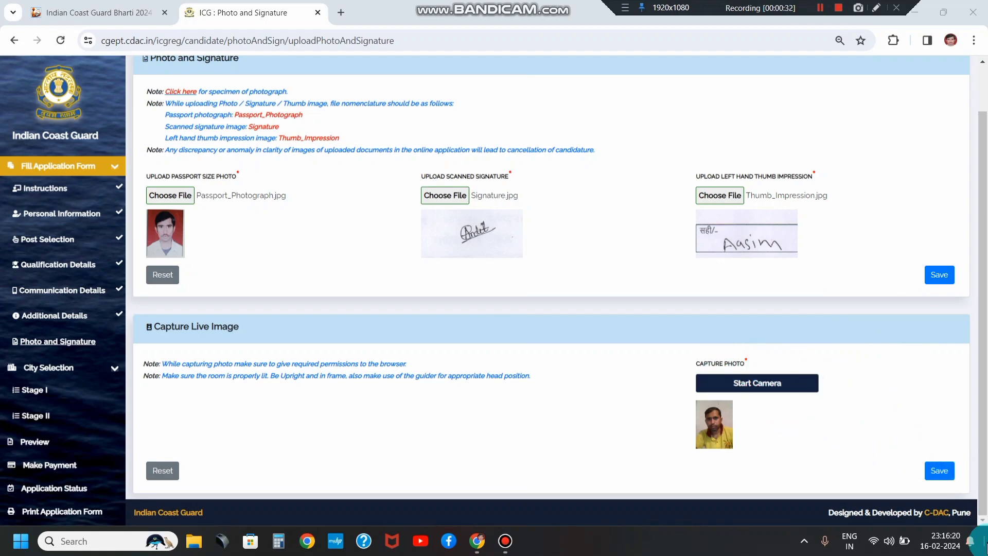
pyautogui.click(936, 473)
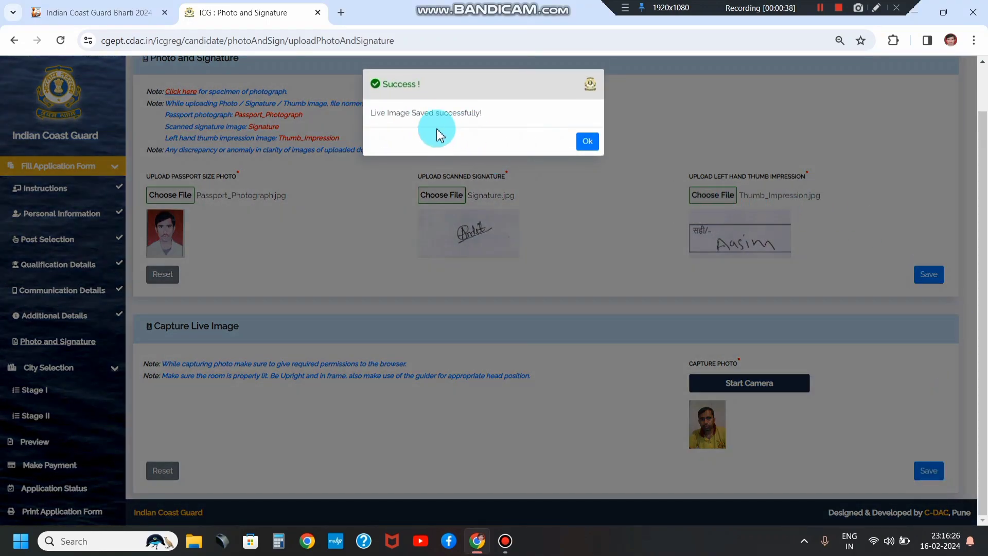
pyautogui.click(590, 144)
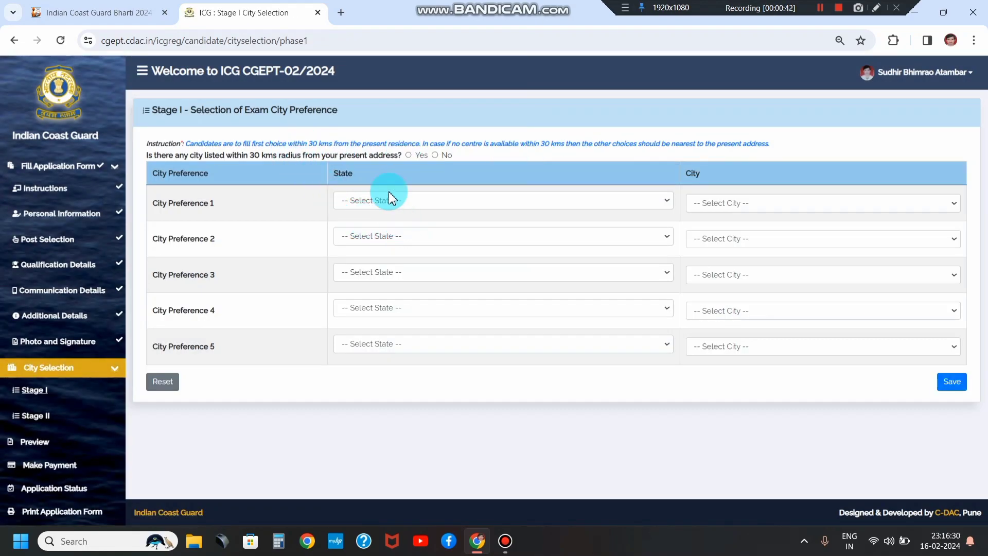
# Step: Answer Yes to the 30 km radius question
pyautogui.moveTo(185, 123); pyautogui.dragTo(396, 160)
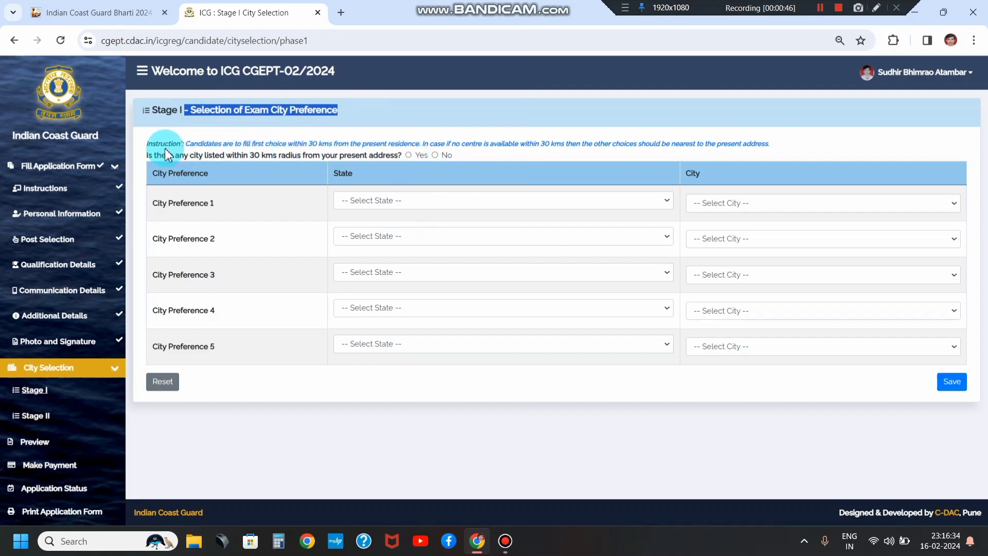
pyautogui.moveTo(152, 154); pyautogui.dragTo(258, 161)
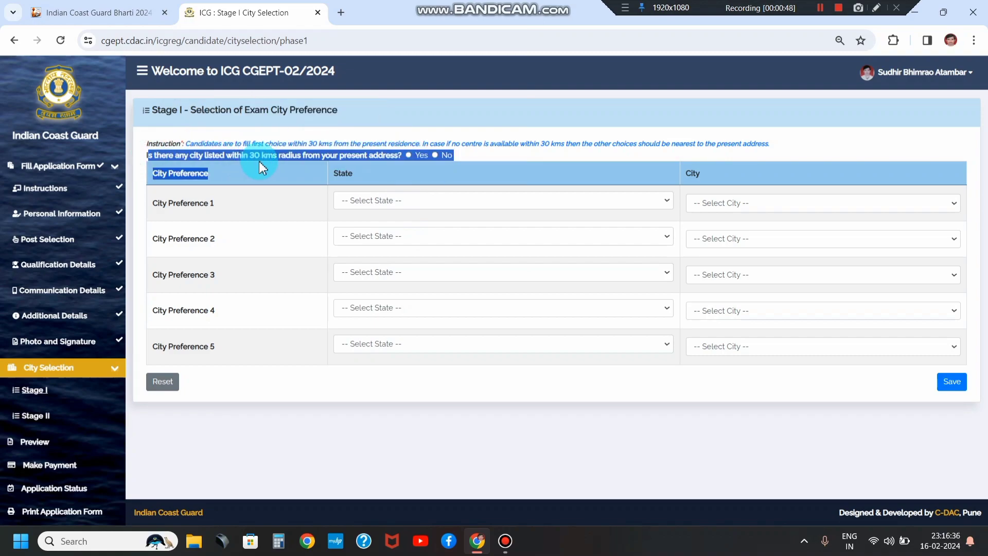
pyautogui.doubleClick(261, 160)
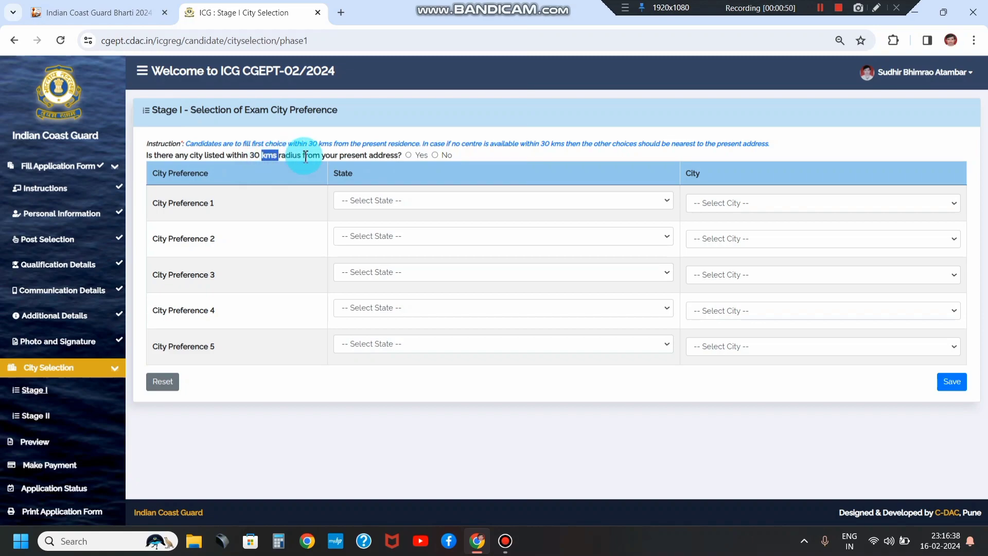
pyautogui.click(408, 156)
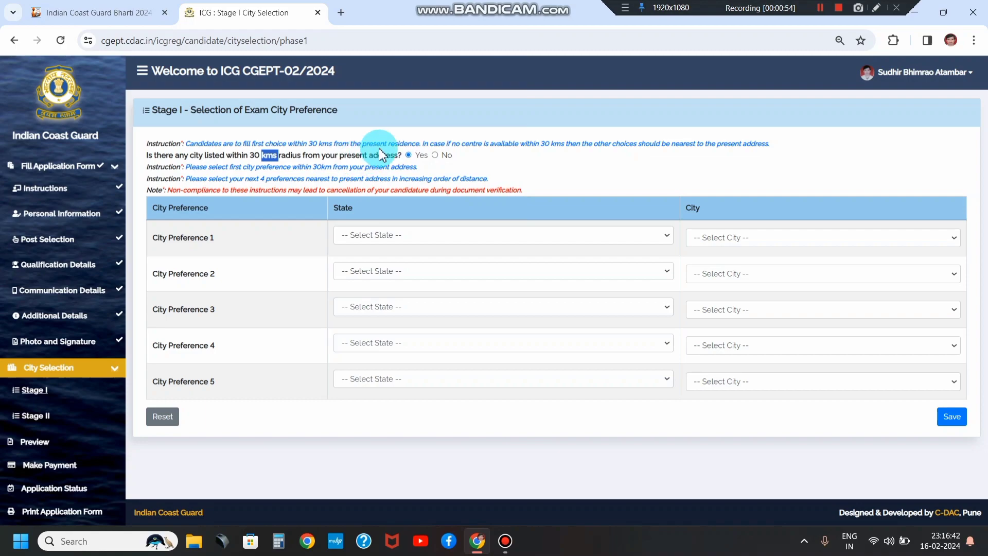
# Step: Set preference 1 to Maharashtra, Nagpur and preference 2 to Maharashtra, Nashik
pyautogui.click(381, 236)
pyautogui.scroll(-3, 378, 324)
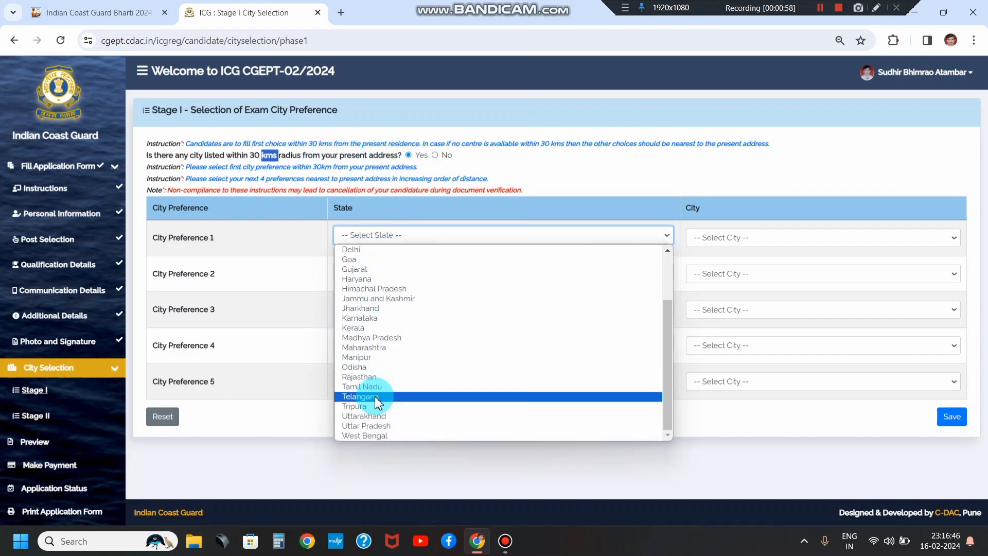
pyautogui.click(372, 352)
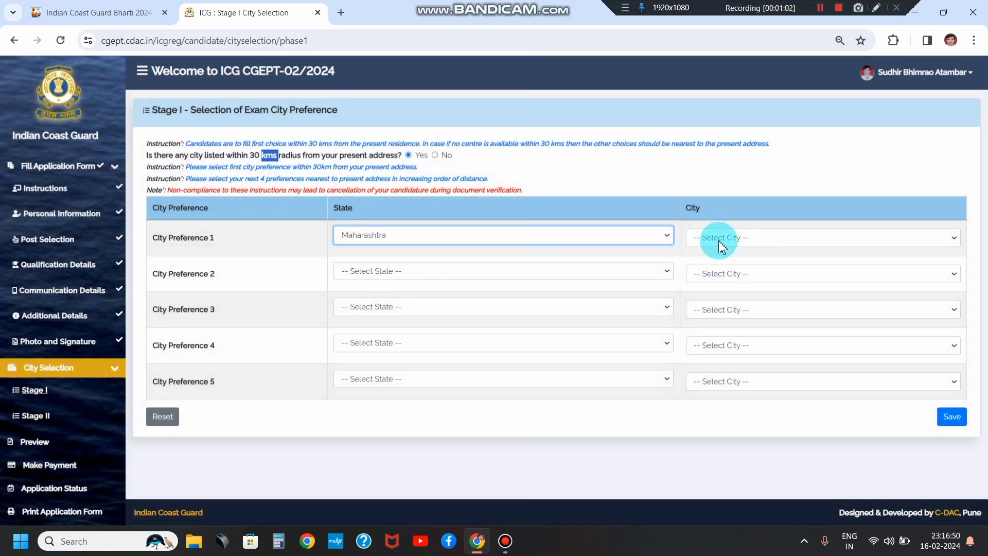
pyautogui.click(719, 243)
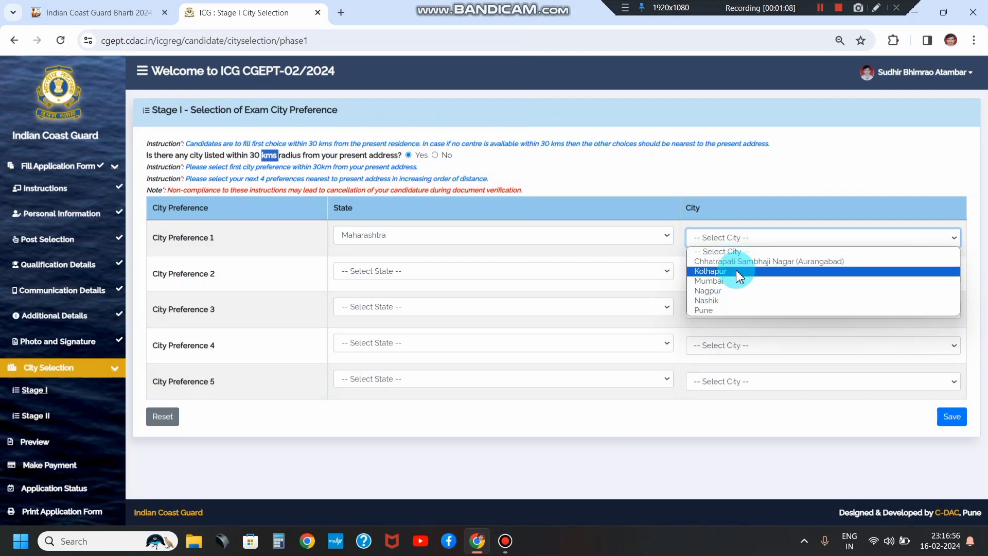
pyautogui.click(707, 290)
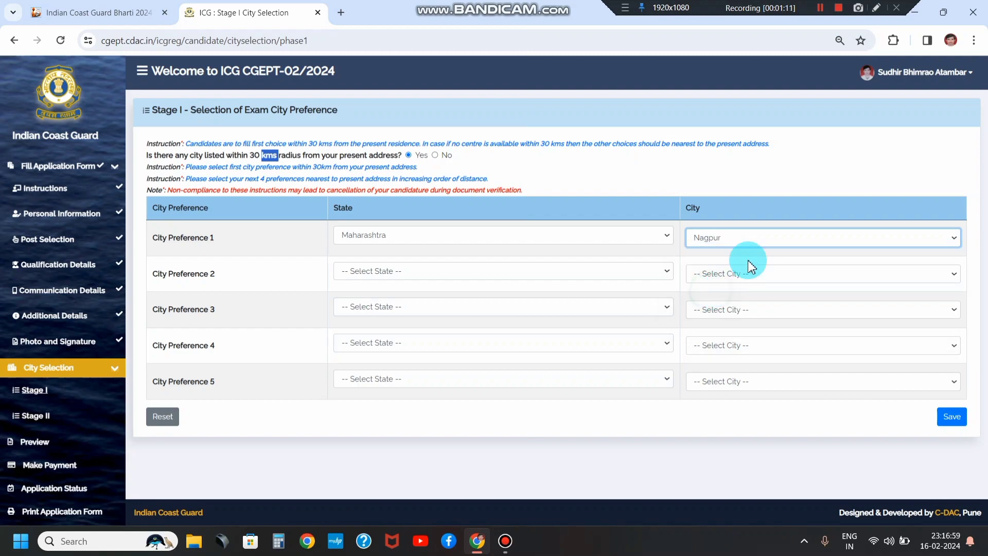
pyautogui.click(379, 270)
pyautogui.scroll(-2, 366, 360)
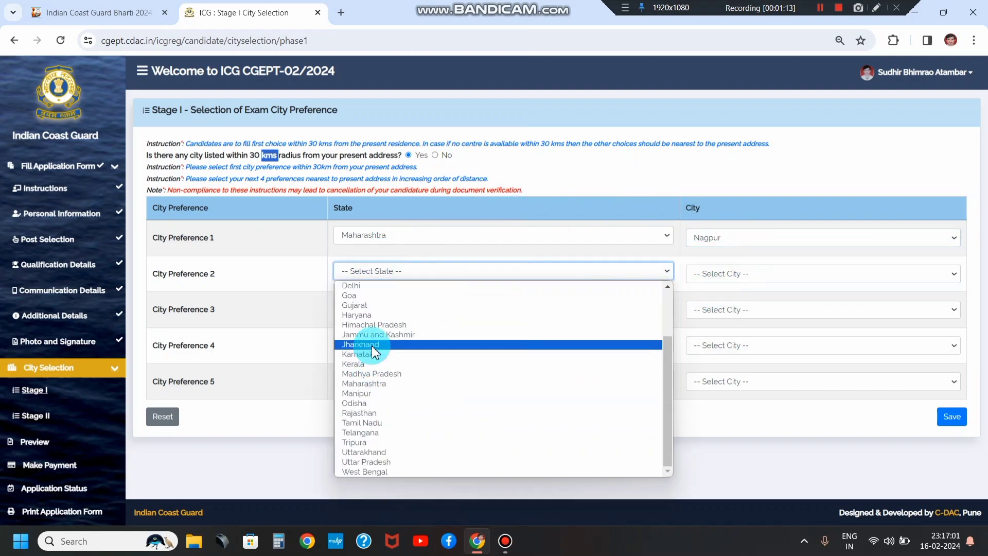
pyautogui.click(373, 383)
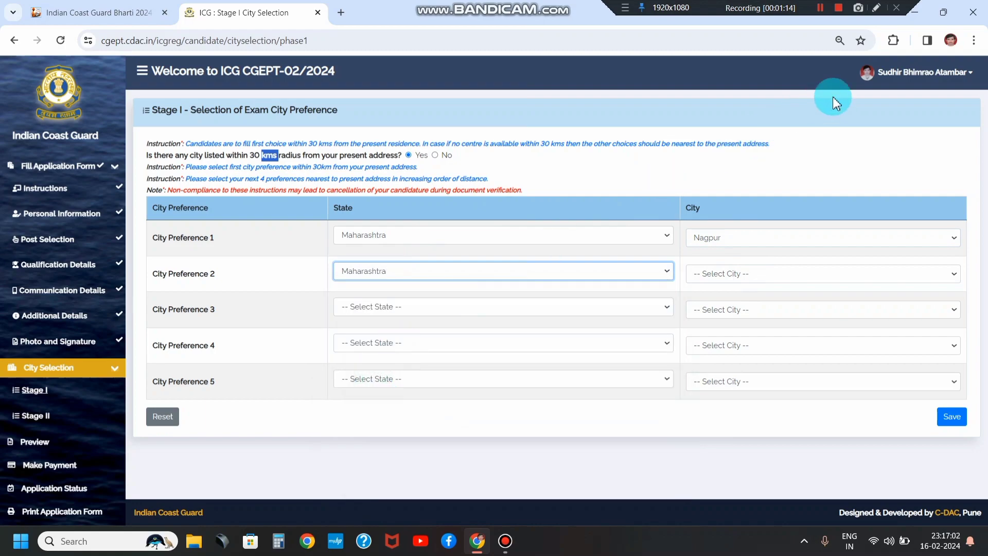
pyautogui.click(749, 272)
pyautogui.click(708, 333)
# Step: Set preference 3 to Maharashtra, Chhatrapati Sambhaji Nagar (Aurangabad)
pyautogui.click(499, 307)
pyautogui.click(399, 310)
pyautogui.click(369, 307)
pyautogui.scroll(-1, 344, 494)
pyautogui.scroll(-2, 343, 494)
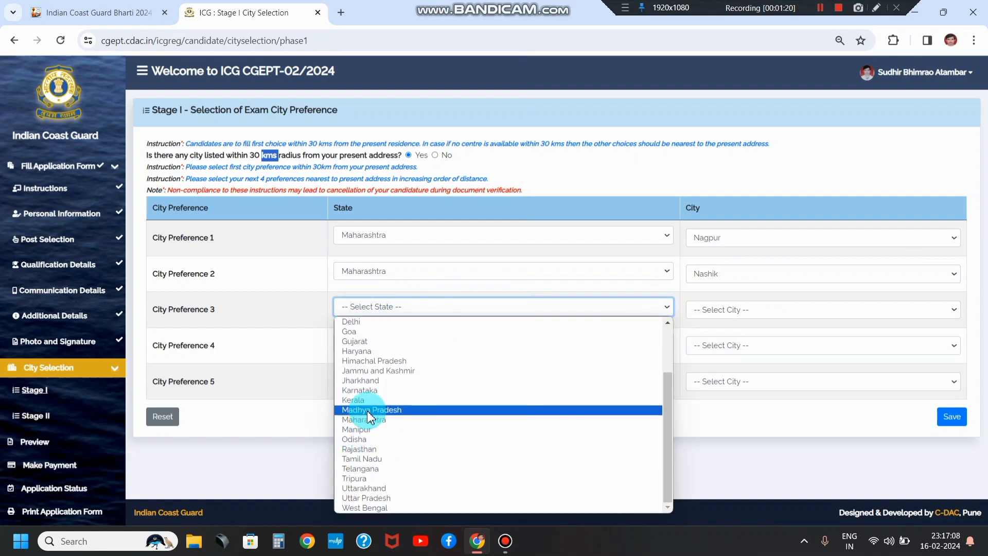
pyautogui.click(363, 417)
pyautogui.click(717, 311)
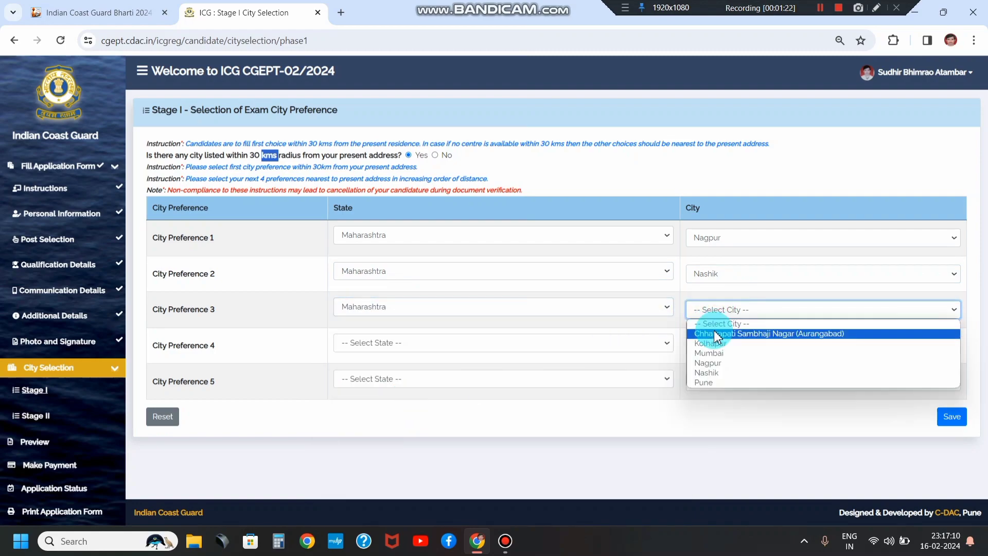
pyautogui.click(720, 333)
# Step: Set preference 4 to Maharashtra, Nashik
pyautogui.click(417, 341)
pyautogui.scroll(-3, 411, 242)
pyautogui.scroll(-2, 409, 238)
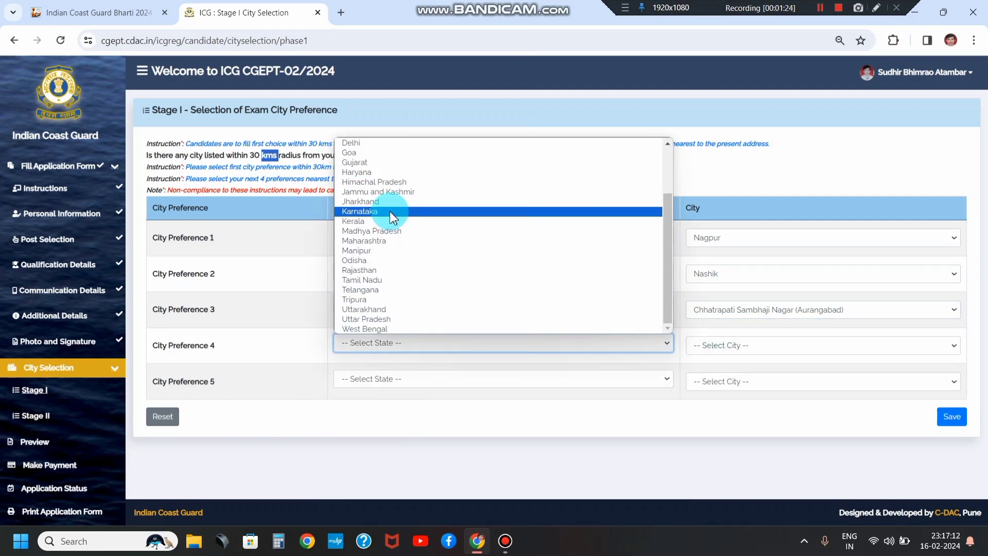
pyautogui.click(388, 240)
pyautogui.click(703, 351)
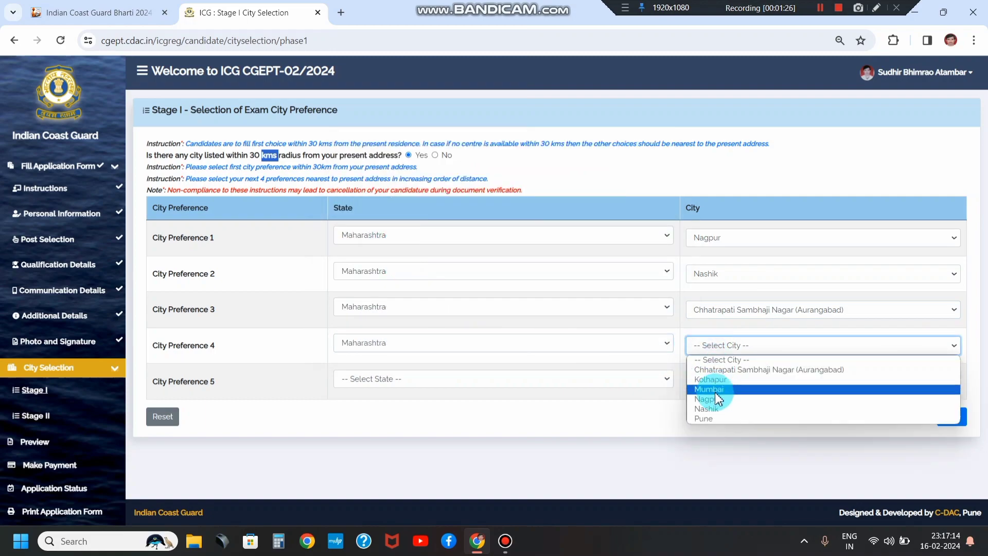
pyautogui.click(708, 408)
# Step: Set preference 5 to Maharashtra, Kolhapur, and recheck preference 2's empty city list
pyautogui.click(471, 381)
pyautogui.scroll(-2, 419, 282)
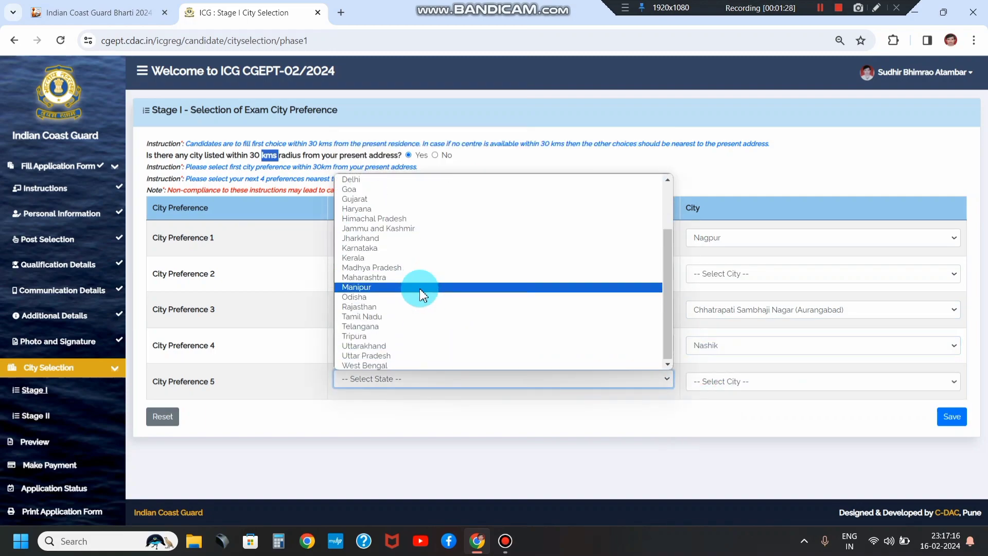
pyautogui.click(390, 281)
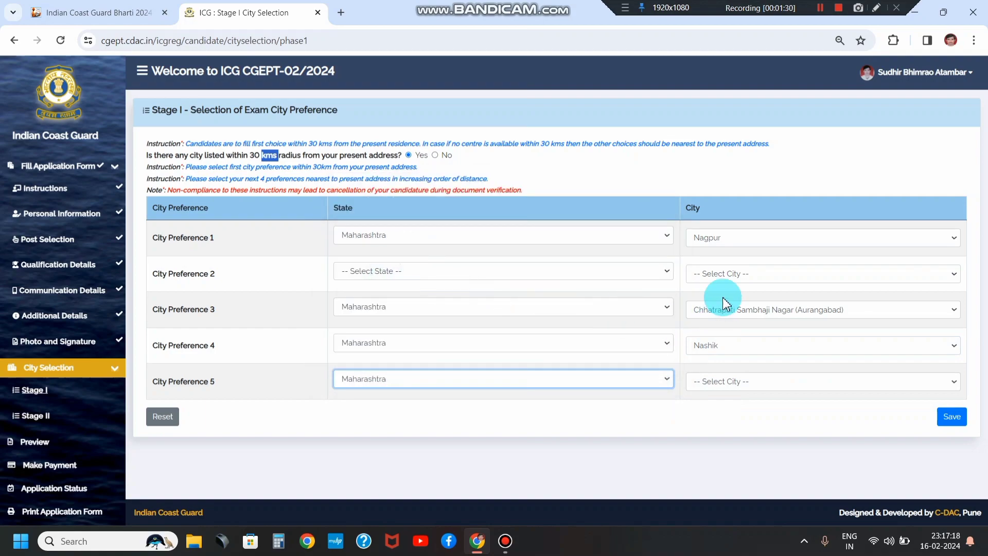
pyautogui.click(721, 276)
pyautogui.click(723, 283)
pyautogui.click(719, 273)
pyautogui.click(721, 379)
pyautogui.click(710, 414)
pyautogui.click(710, 274)
pyautogui.click(709, 237)
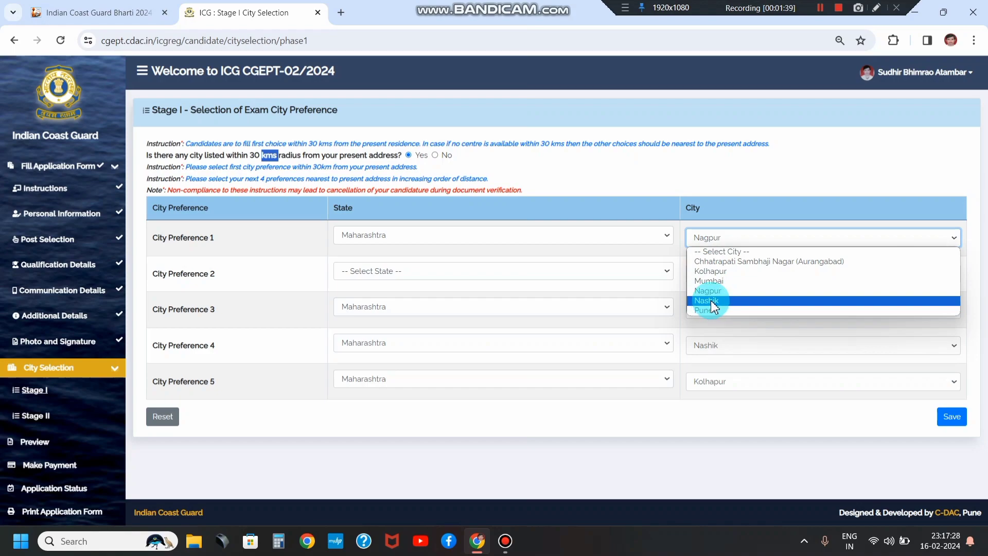
# Step: Change the first preference to Bihar, Bhagalpur
pyautogui.click(709, 281)
pyautogui.click(717, 274)
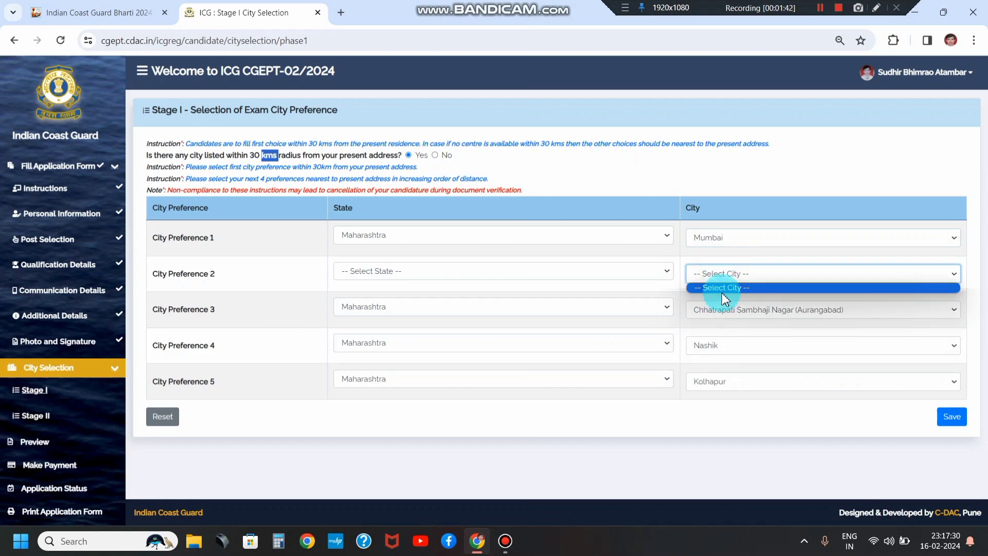
pyautogui.click(724, 286)
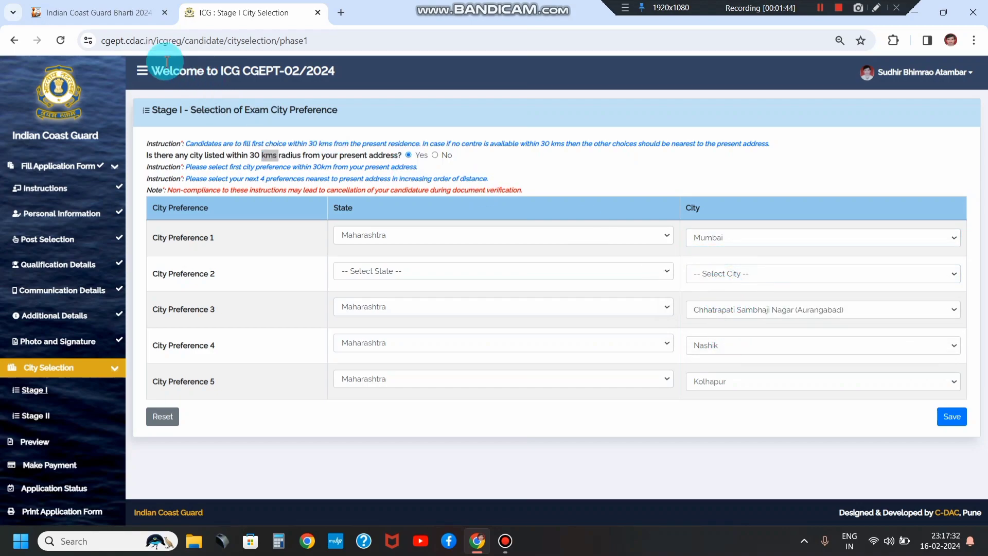
pyautogui.click(375, 238)
pyautogui.click(383, 299)
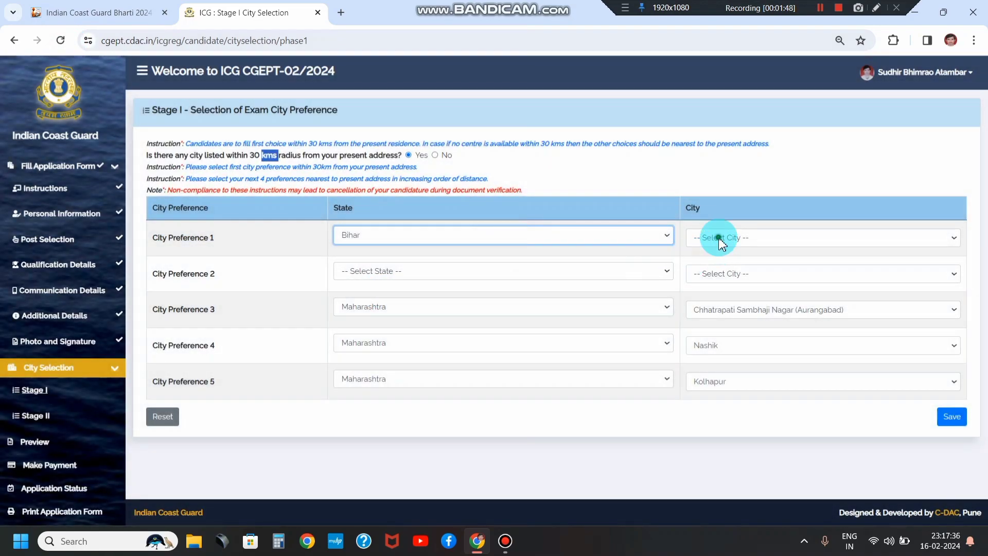
pyautogui.click(720, 241)
pyautogui.click(717, 260)
# Step: Set the second preference to Andhra Pradesh, Tirupati and save the Stage I choices
pyautogui.click(432, 268)
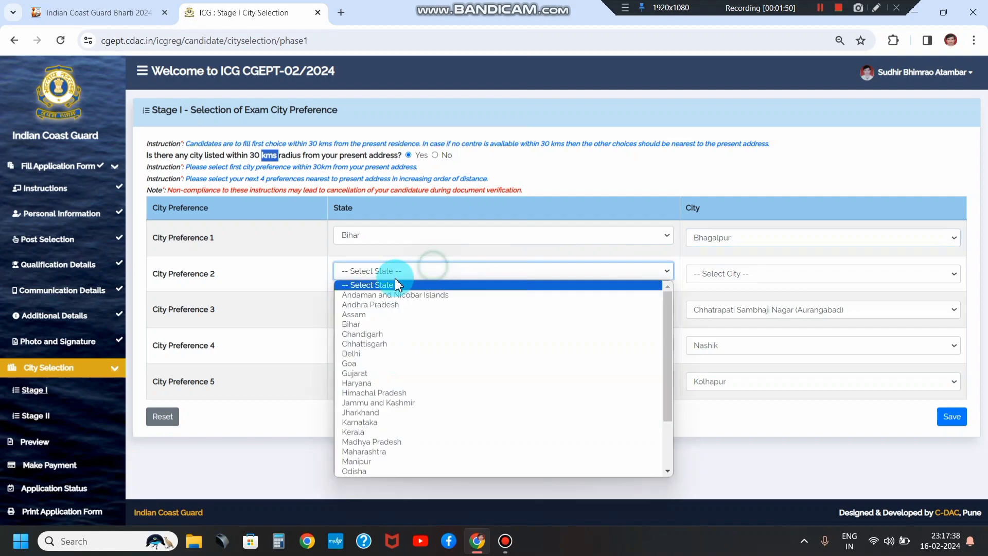
pyautogui.click(378, 304)
pyautogui.click(723, 277)
pyautogui.click(717, 294)
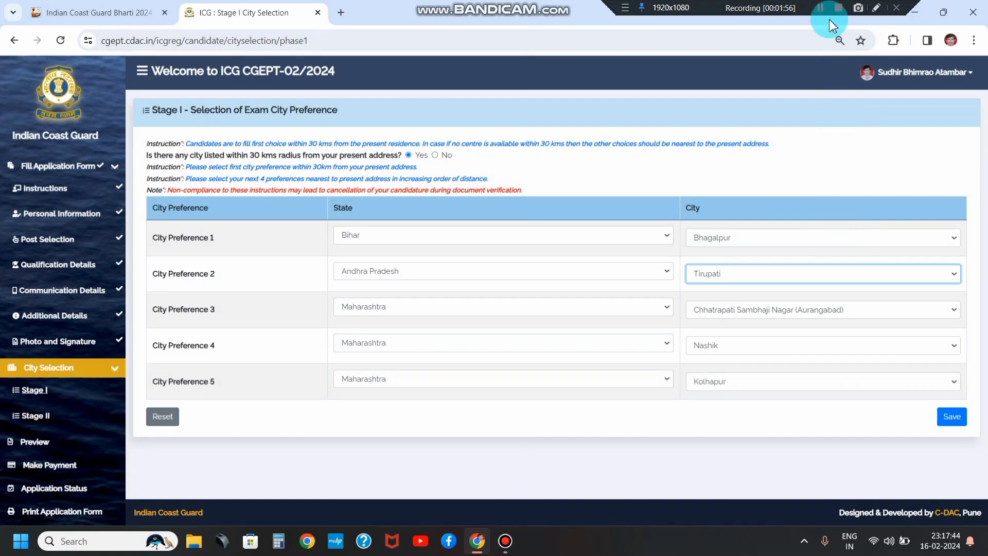
pyautogui.click(950, 418)
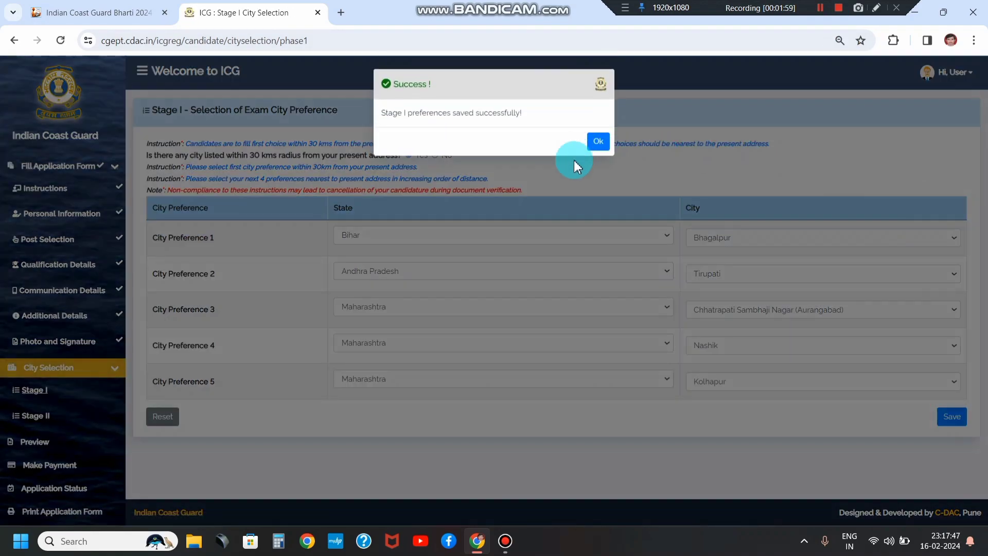
pyautogui.click(598, 143)
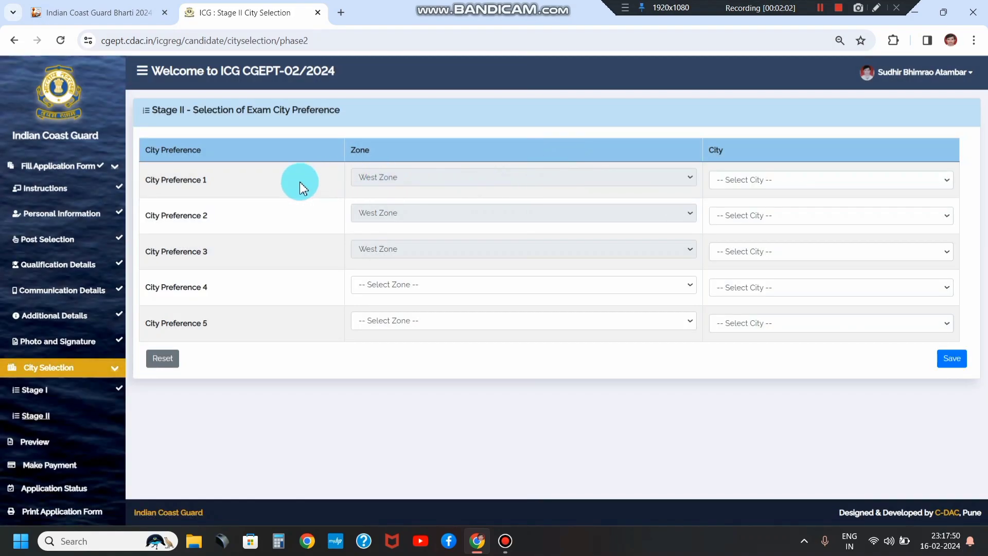
# Step: Choose Goa, Kochi and Mangalore as the first three West Zone city preferences
pyautogui.moveTo(164, 109); pyautogui.dragTo(273, 109)
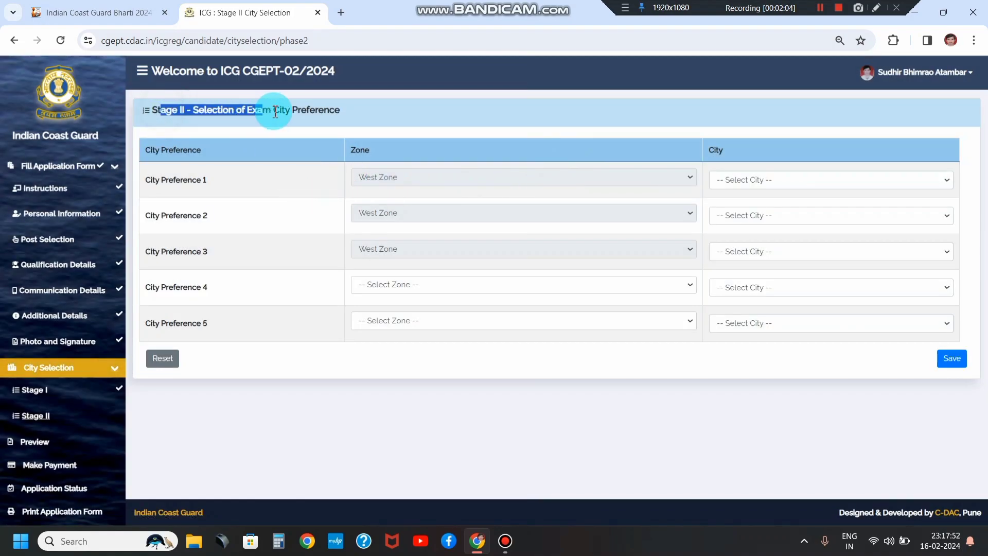
pyautogui.click(407, 180)
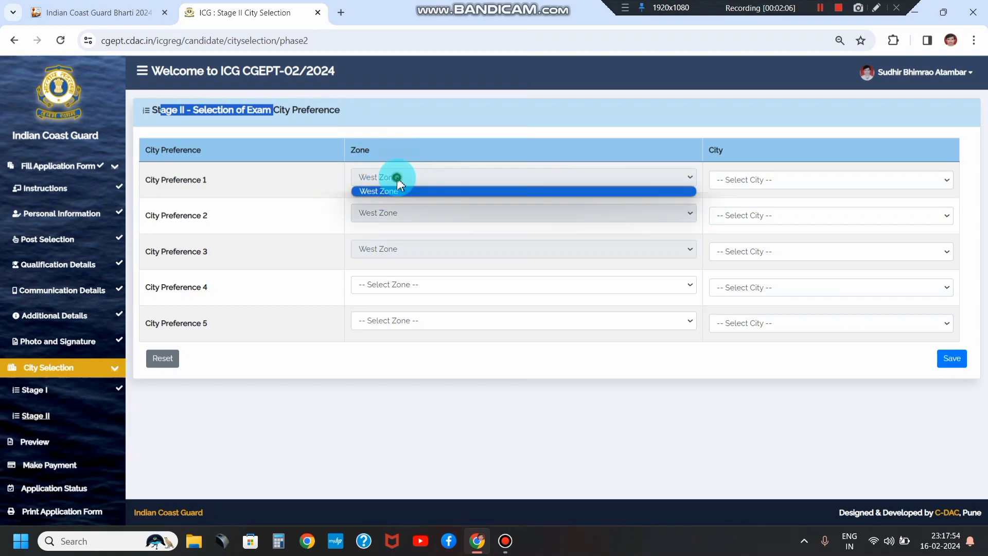
pyautogui.click(752, 177)
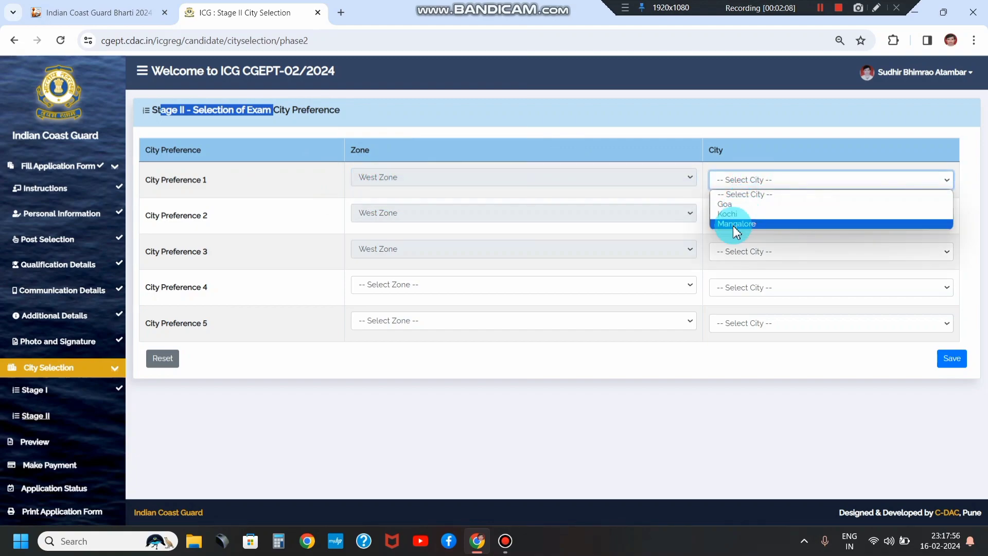
pyautogui.click(728, 204)
pyautogui.click(742, 216)
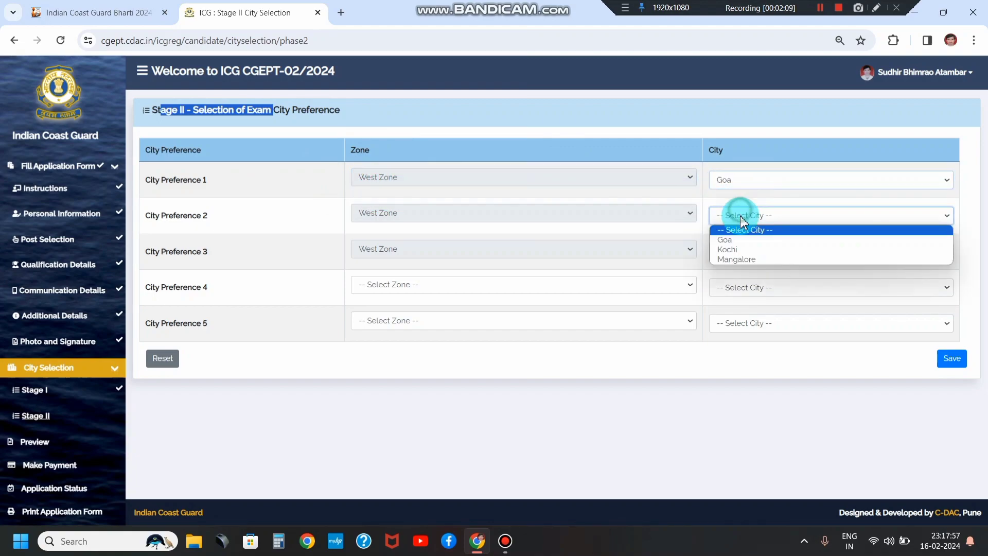
pyautogui.click(741, 249)
pyautogui.click(727, 252)
pyautogui.click(728, 292)
# Step: Set City Preference 4 to North Zone, Noida
pyautogui.click(377, 286)
pyautogui.click(379, 309)
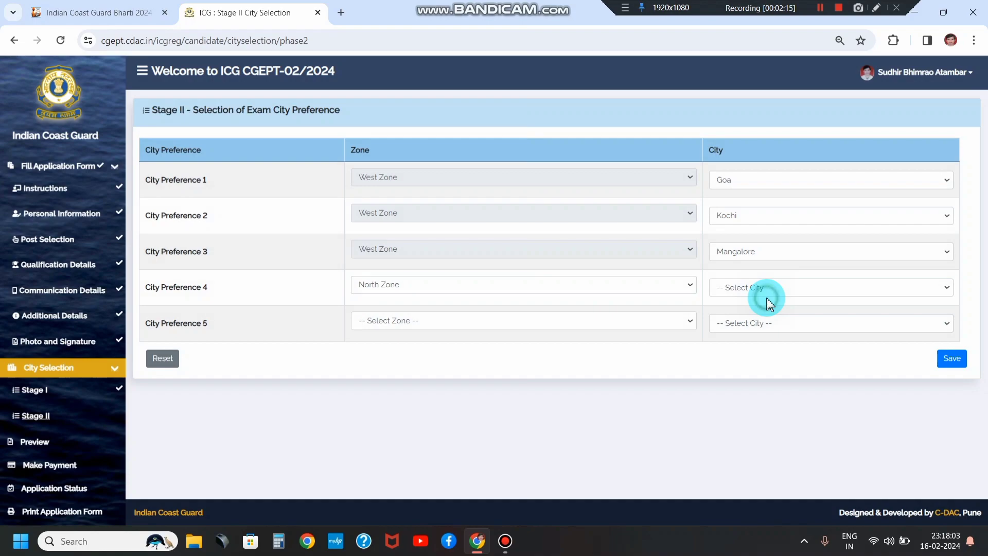
pyautogui.click(763, 291)
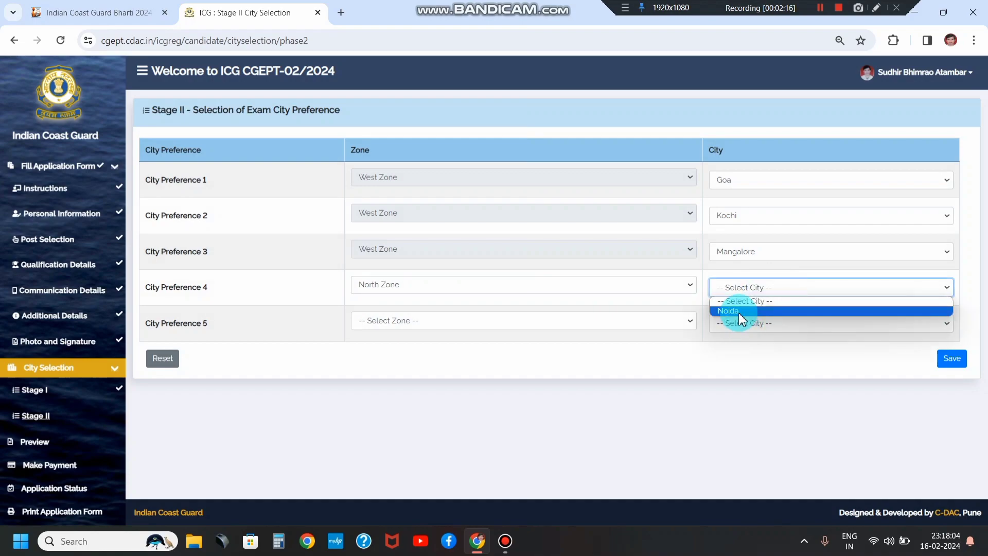
pyautogui.click(741, 310)
# Step: Set City Preference 5 to North-West Zone, Gandhinagar and save the Stage II preferences
pyautogui.click(407, 321)
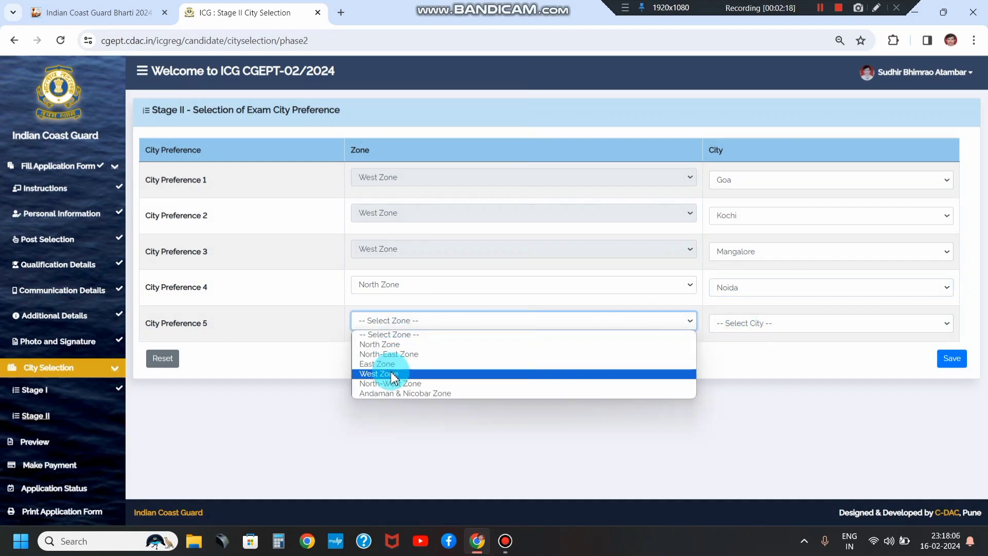
pyautogui.click(395, 374)
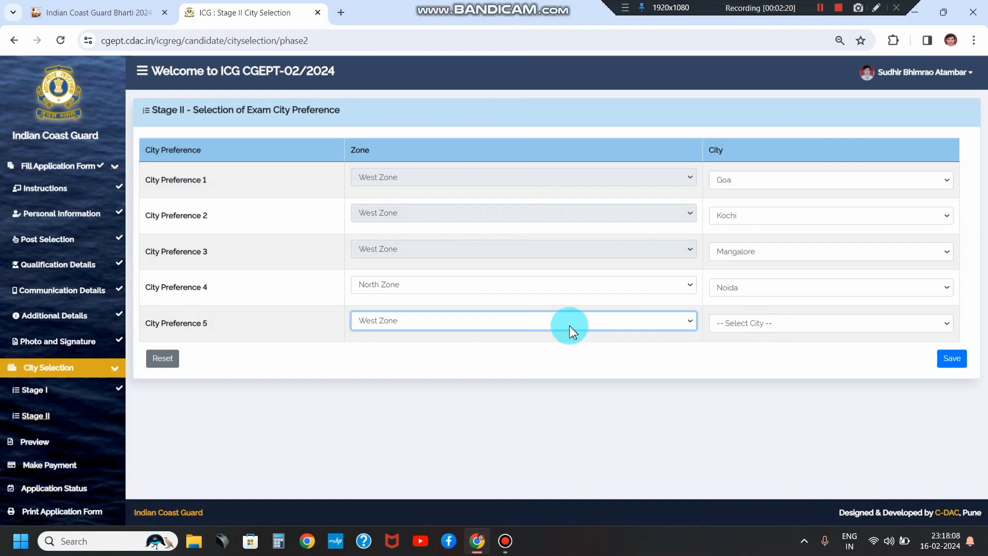
pyautogui.click(569, 325)
pyautogui.click(422, 345)
pyautogui.click(756, 328)
pyautogui.click(490, 322)
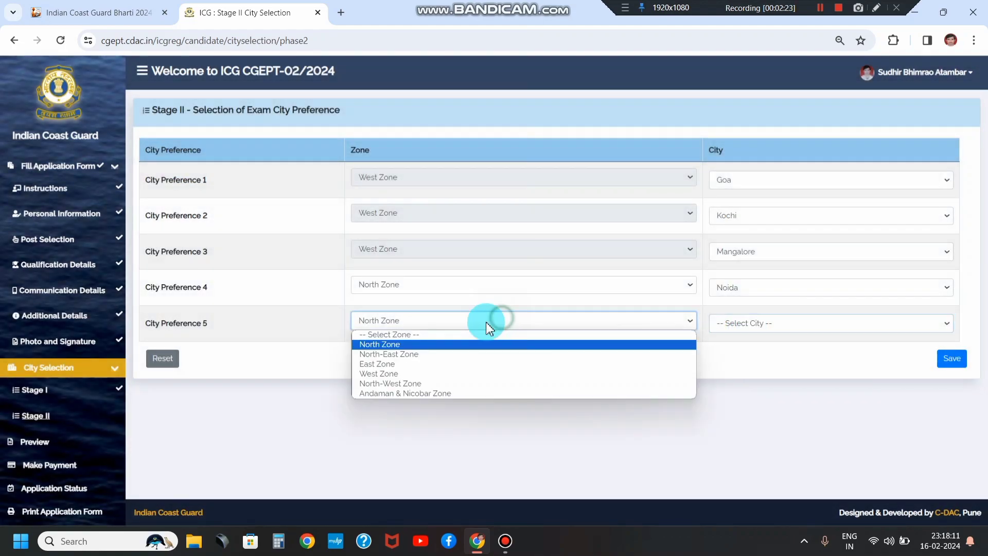
pyautogui.click(434, 383)
pyautogui.click(737, 330)
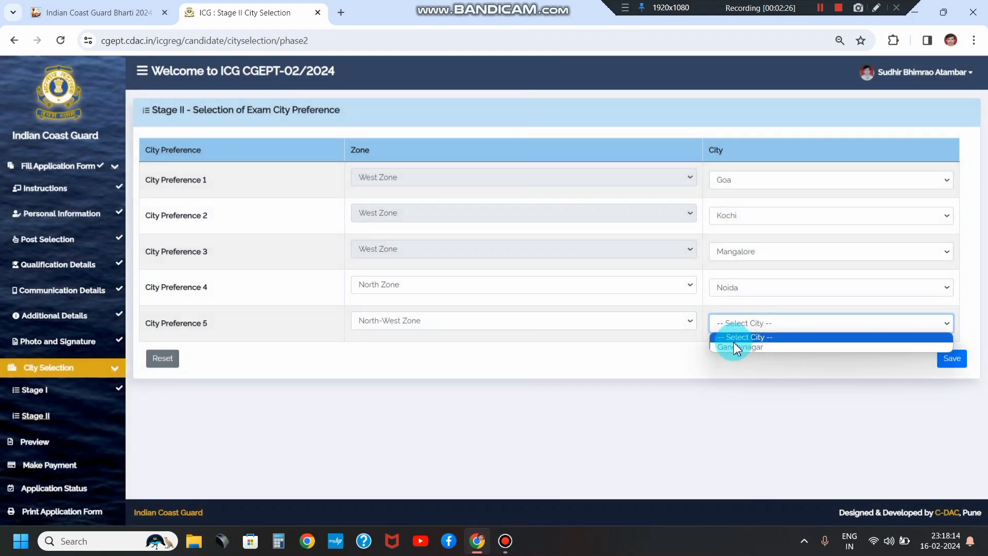
pyautogui.click(737, 347)
pyautogui.click(955, 365)
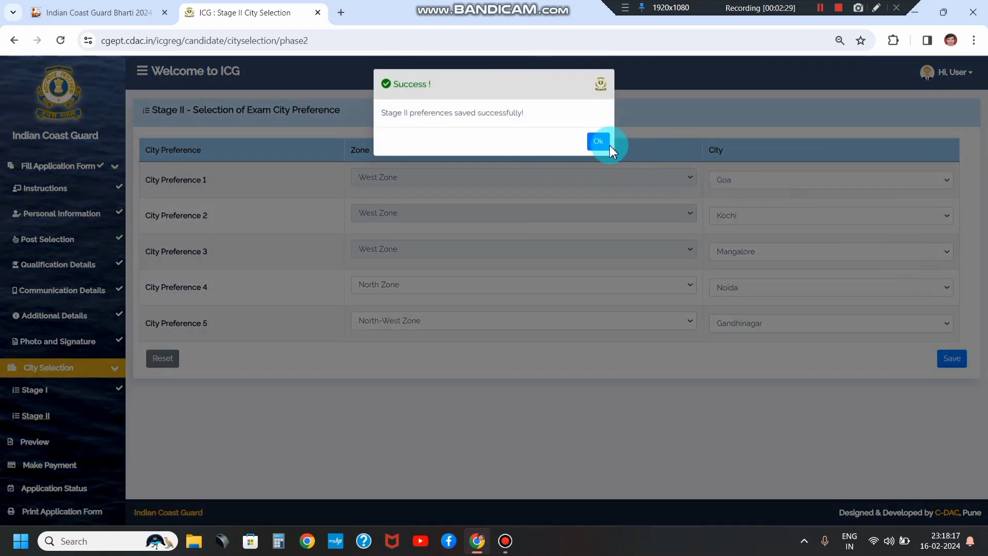
pyautogui.click(607, 144)
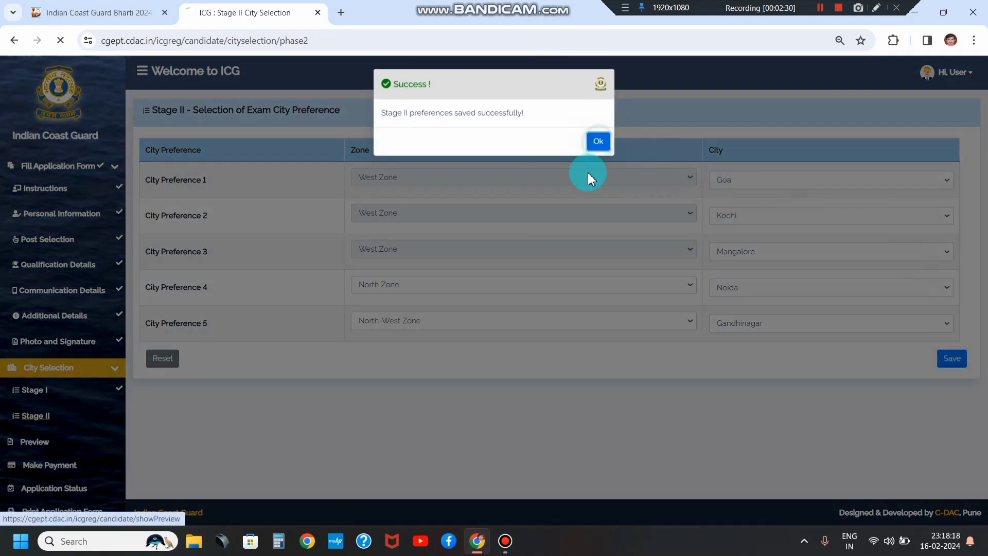
# Step: Scroll the application preview down to the Declaration section and its empty City field
pyautogui.scroll(-5, 429, 187)
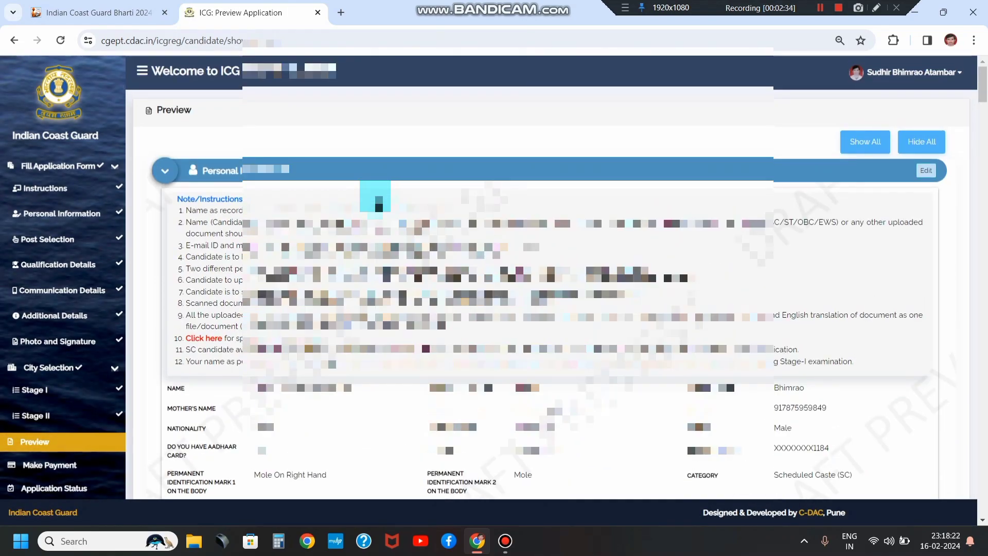
pyautogui.scroll(-10, 375, 203)
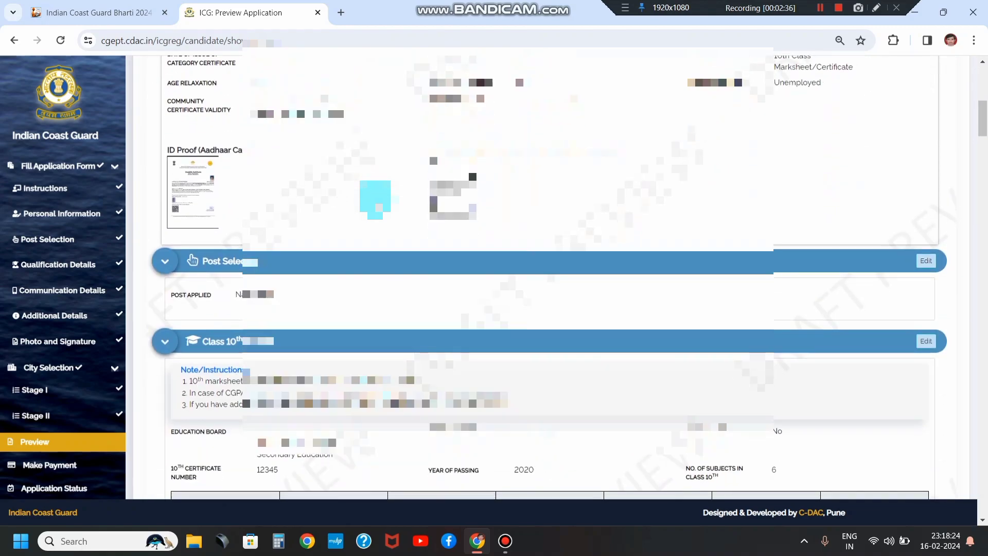
pyautogui.scroll(-9, 376, 200)
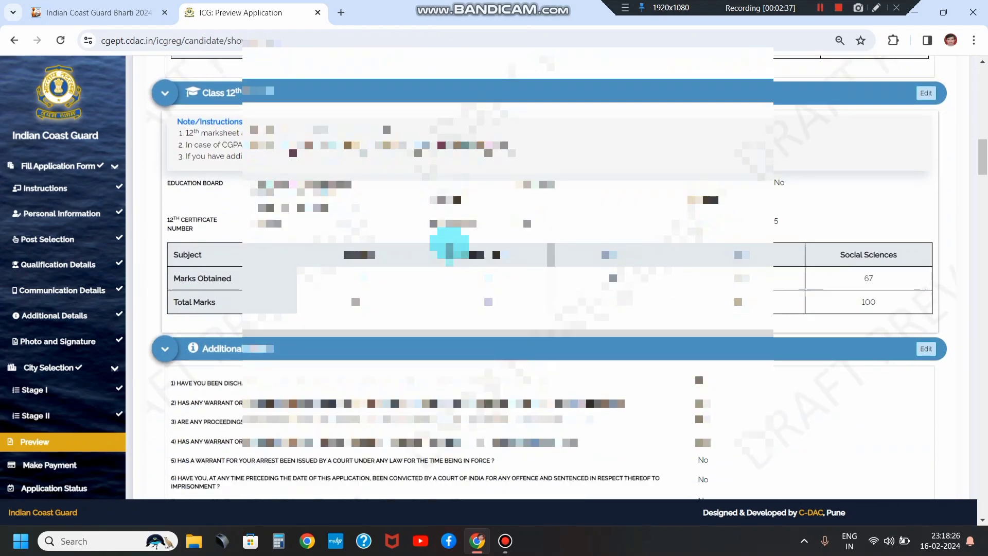
pyautogui.scroll(-2, 450, 246)
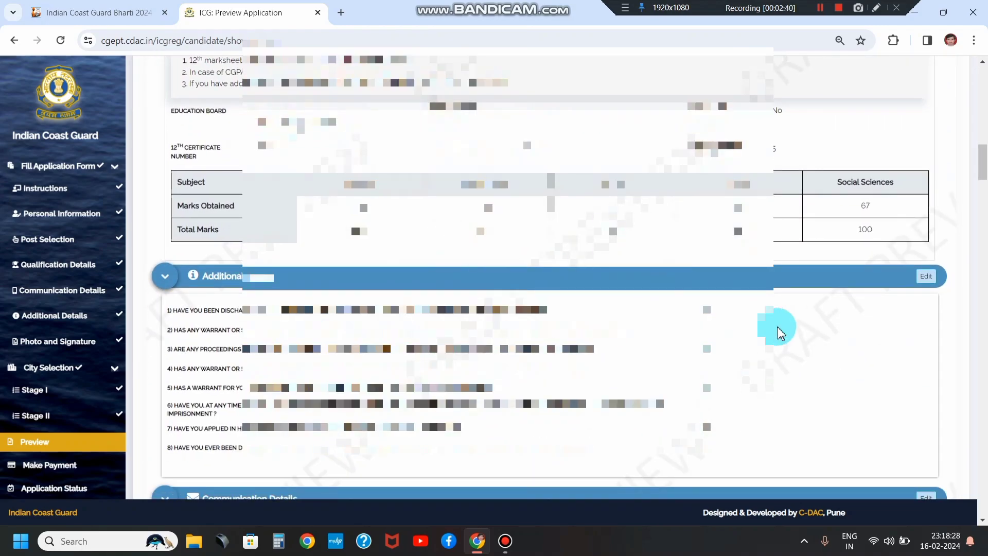
pyautogui.click(878, 10)
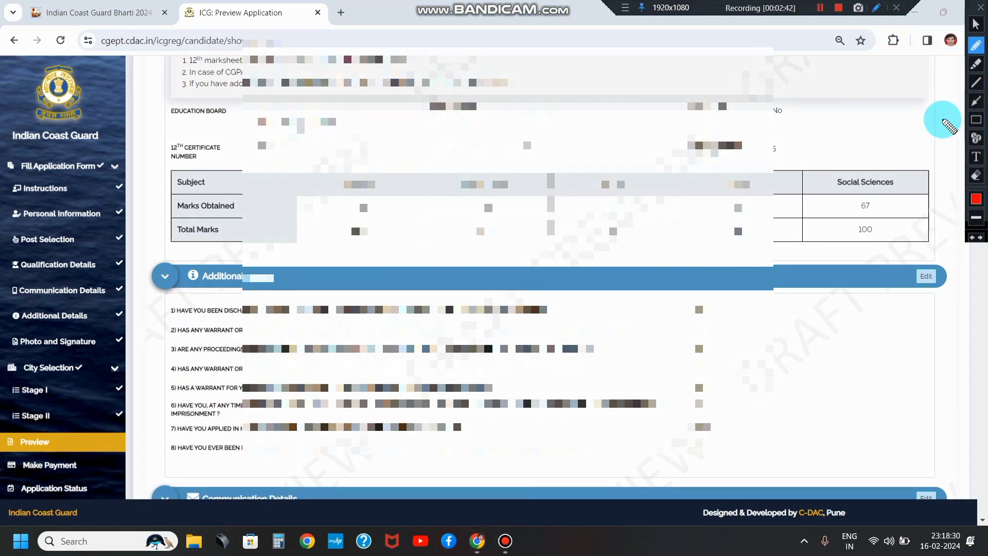
pyautogui.moveTo(898, 252)
pyautogui.mouseDown()
pyautogui.moveTo(963, 305)
pyautogui.moveTo(914, 309)
pyautogui.moveTo(898, 260)
pyautogui.moveTo(909, 253)
pyautogui.mouseUp()
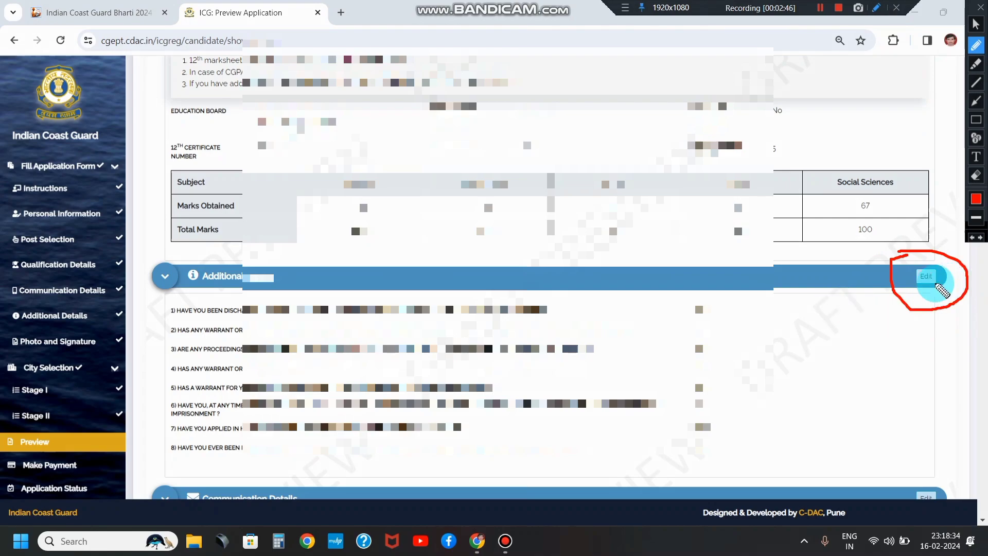
pyautogui.press('Escape')
pyautogui.scroll(-10, 824, 289)
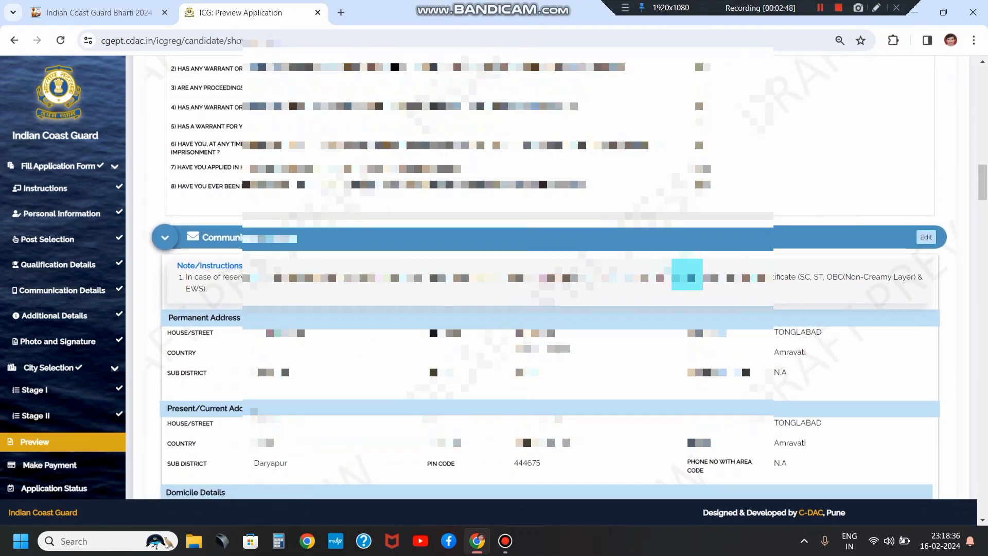
pyautogui.scroll(-4, 648, 262)
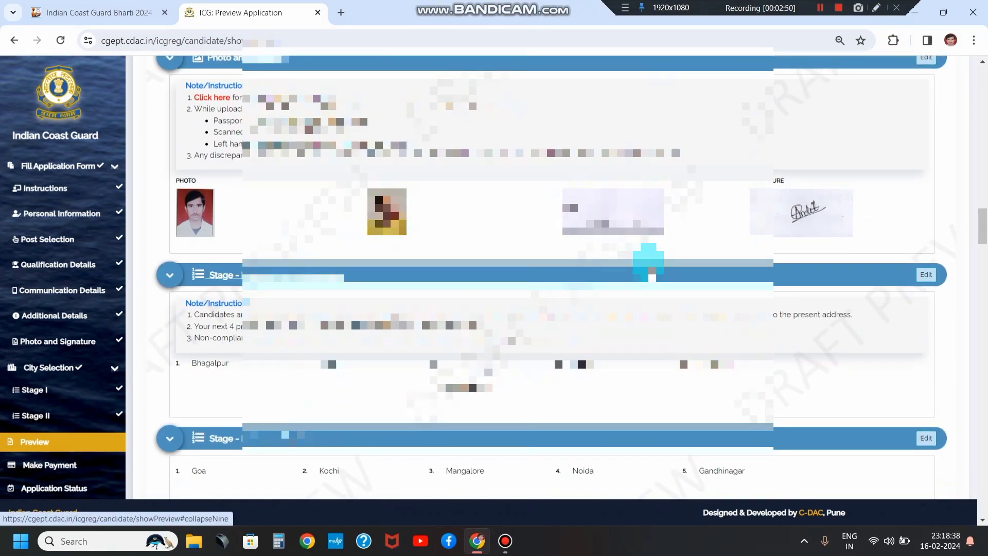
pyautogui.scroll(-6, 648, 263)
pyautogui.scroll(-20, 648, 262)
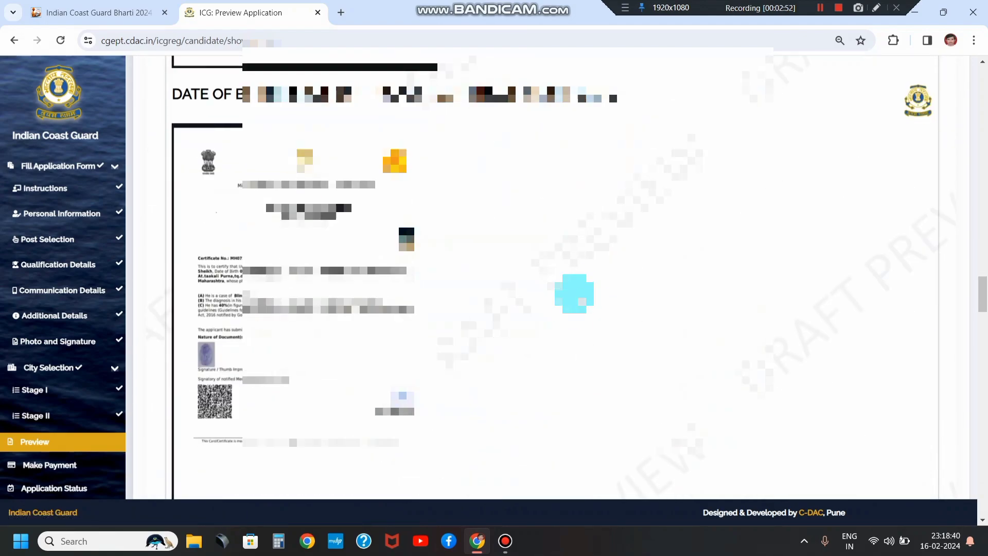
pyautogui.scroll(-20, 571, 309)
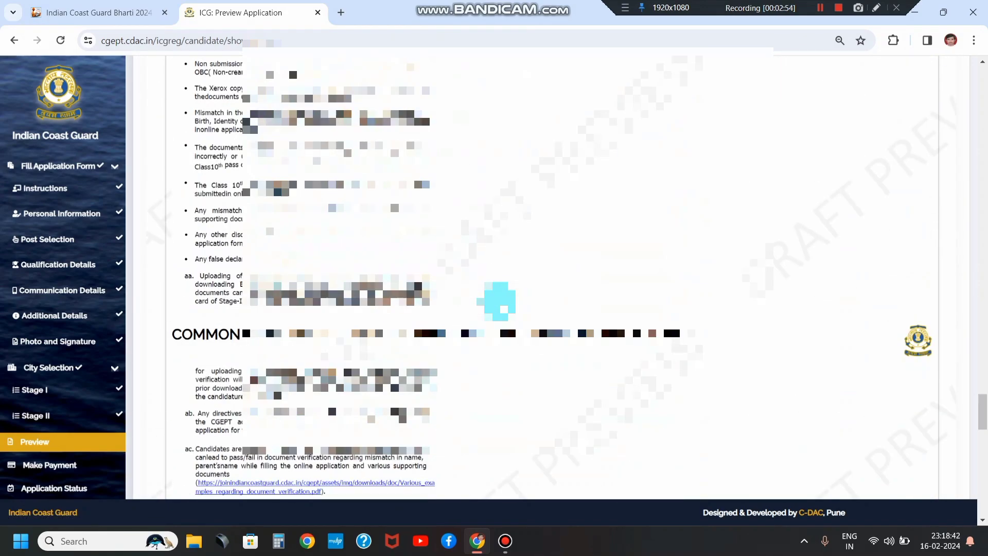
pyautogui.scroll(-3, 476, 301)
pyautogui.scroll(3, 220, 198)
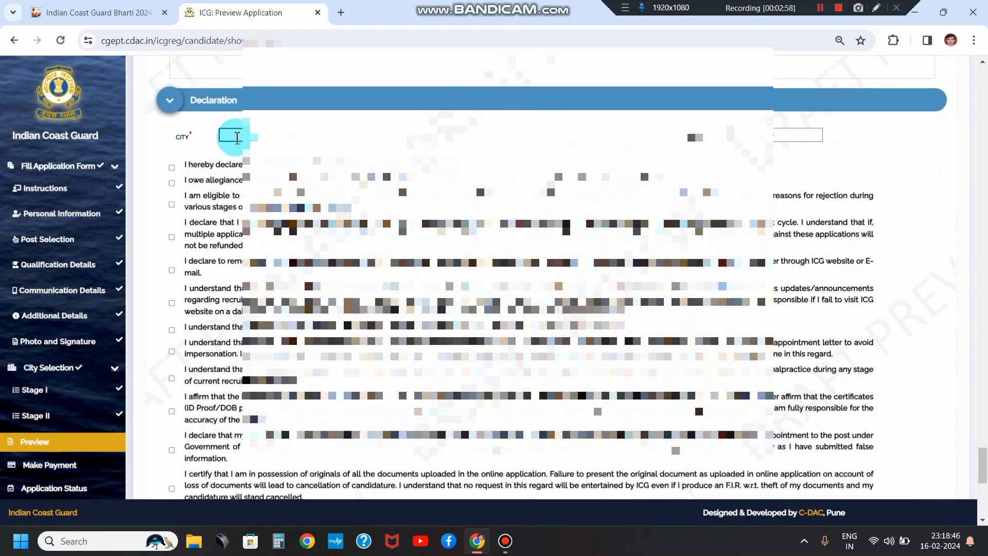
# Step: Enter DARYAPUR as the city and tick the first six declarations
pyautogui.write('ARYAPUR')
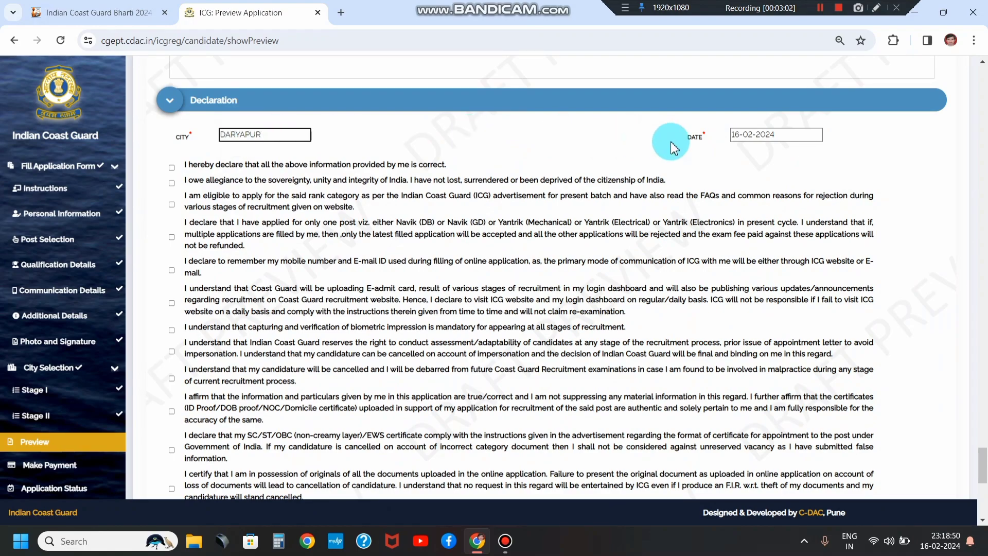
pyautogui.click(171, 168)
pyautogui.click(172, 182)
pyautogui.click(172, 204)
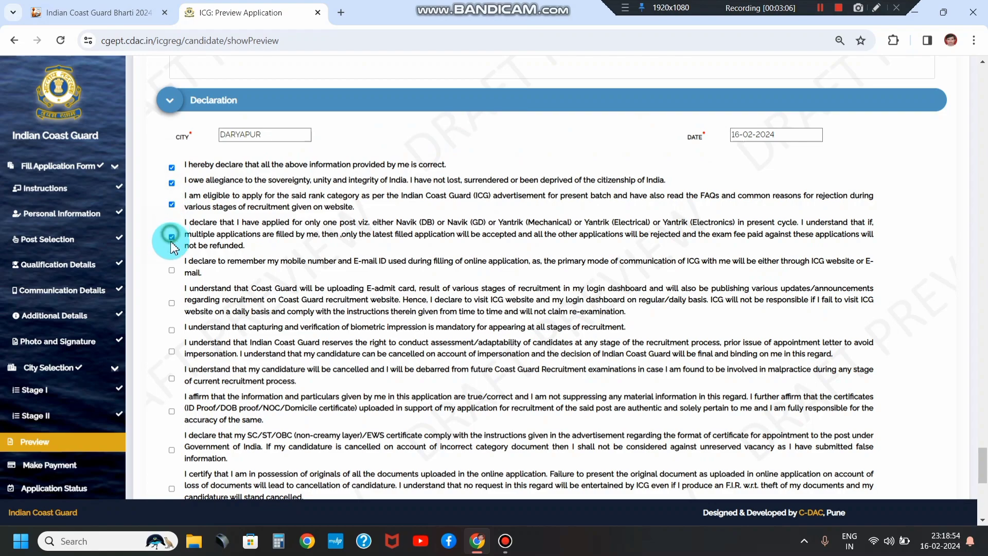
pyautogui.click(172, 270)
pyautogui.click(171, 303)
pyautogui.click(172, 330)
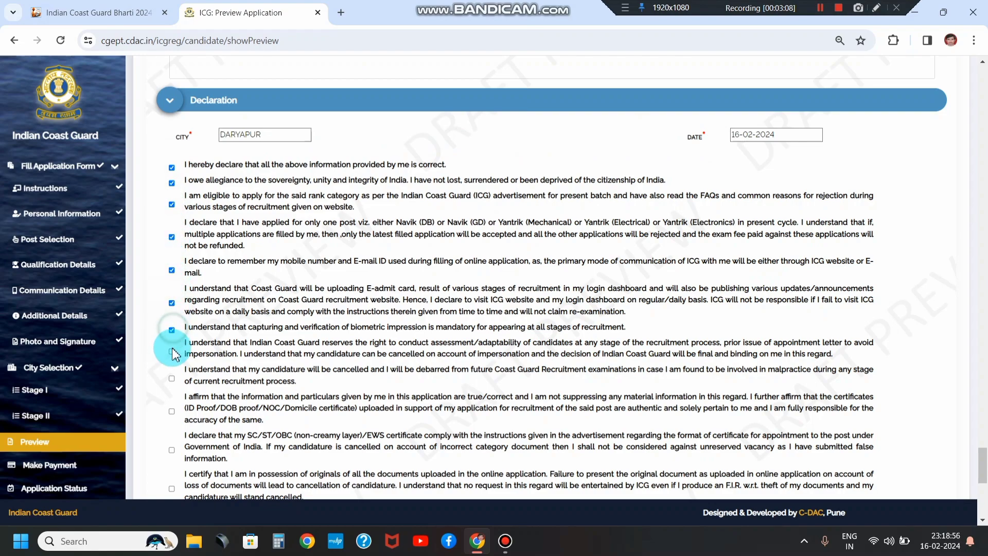
# Step: Tick the remaining declarations, including the NO CLAIM undertaking and multiple-applications declaration
pyautogui.scroll(-2, 173, 358)
pyautogui.click(171, 282)
pyautogui.click(171, 320)
pyautogui.click(171, 359)
pyautogui.click(172, 389)
pyautogui.scroll(-3, 172, 391)
pyautogui.click(171, 247)
pyautogui.click(172, 220)
pyautogui.click(172, 275)
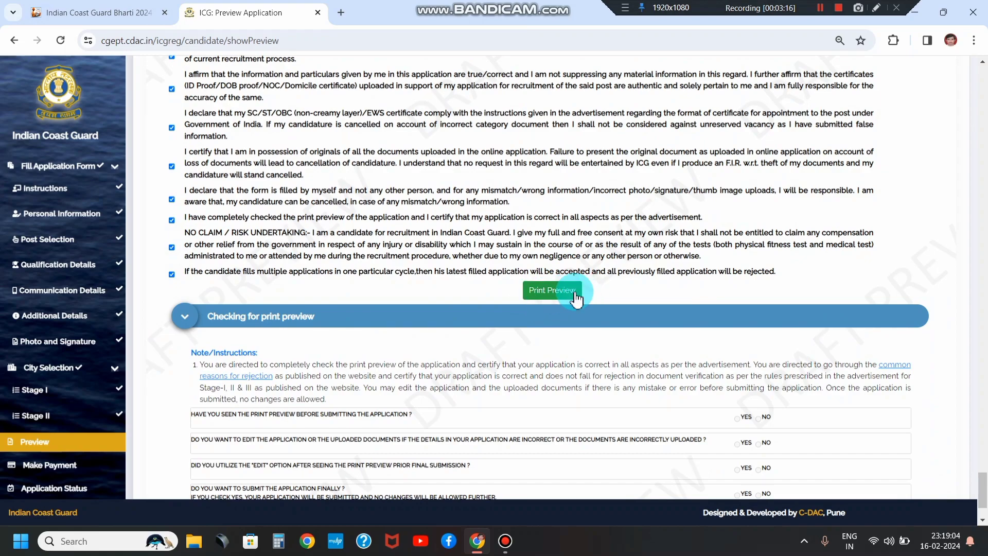
# Step: View and close the print preview, then answer YES to all four check questions
pyautogui.click(549, 291)
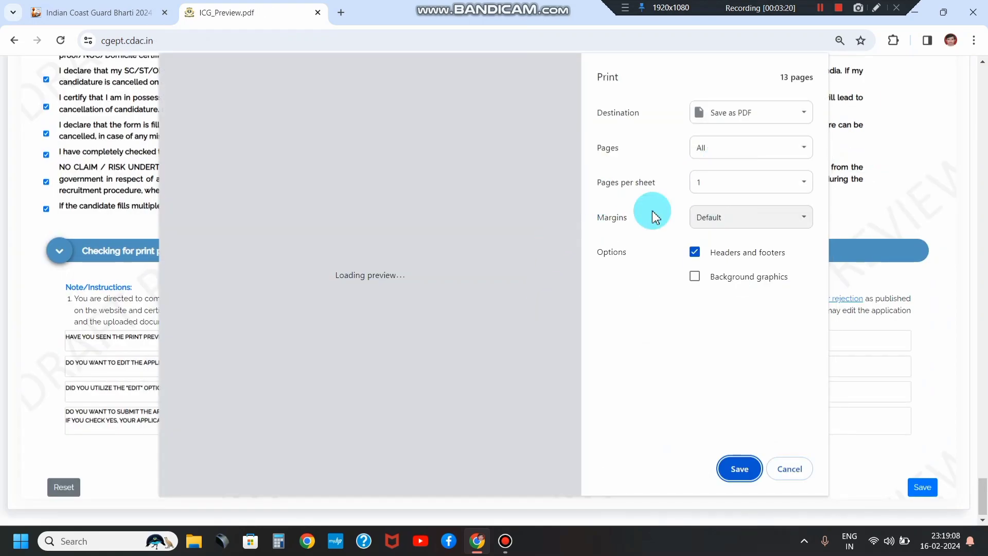
pyautogui.doubleClick(789, 469)
pyautogui.scroll(-1, 720, 371)
pyautogui.scroll(-2, 705, 351)
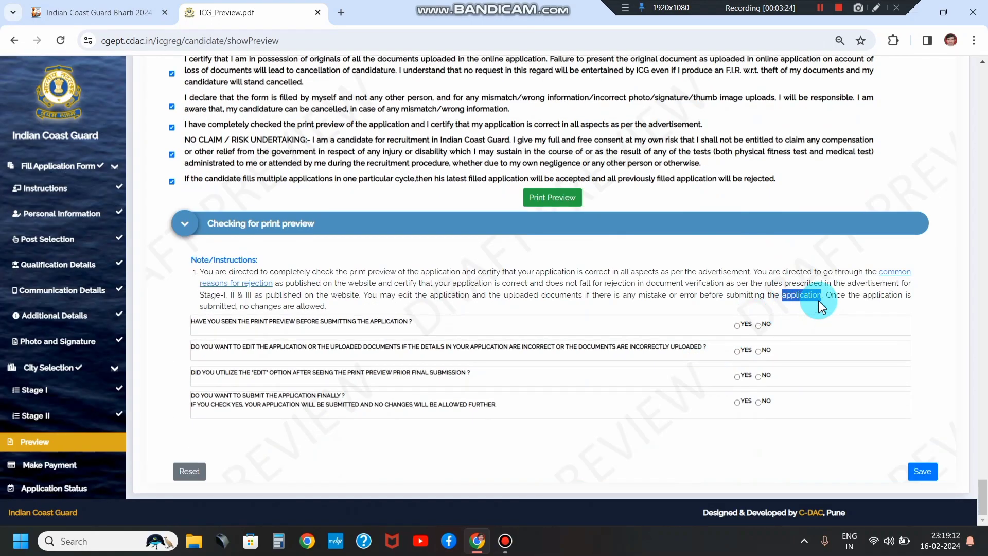
pyautogui.click(738, 325)
pyautogui.click(739, 351)
pyautogui.click(739, 377)
pyautogui.click(735, 402)
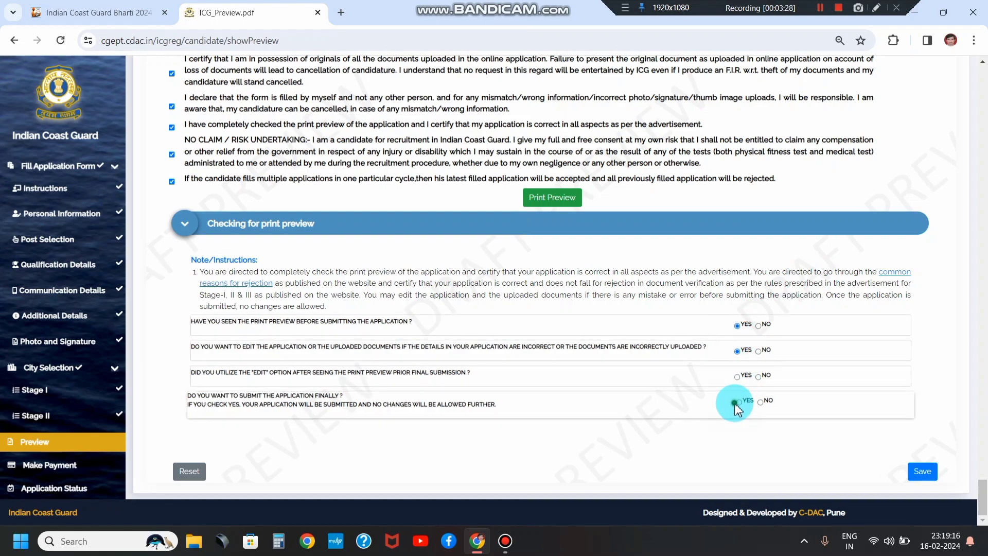
pyautogui.click(739, 402)
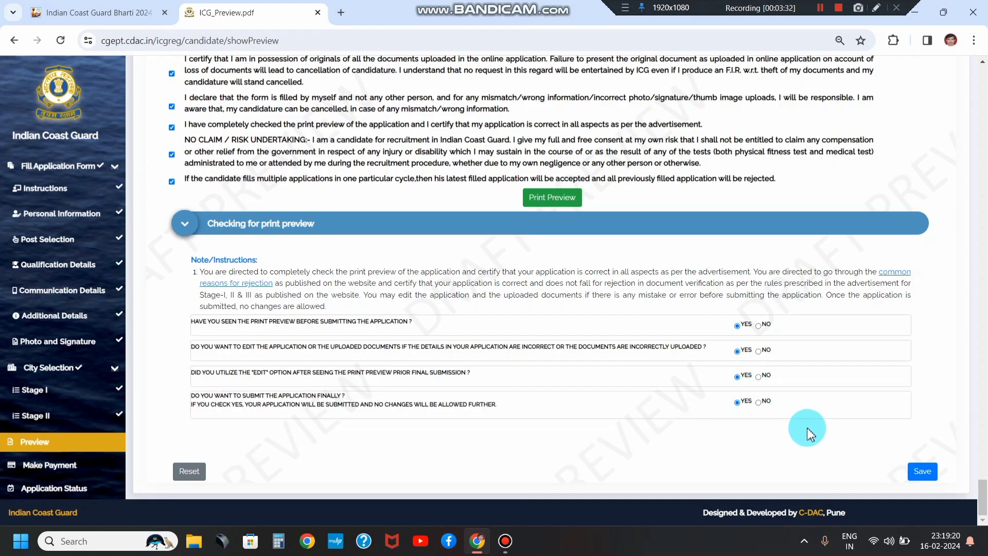
# Step: Save the answers, tick the questionnaire and declaration confirmations, and confirm the details
pyautogui.click(921, 472)
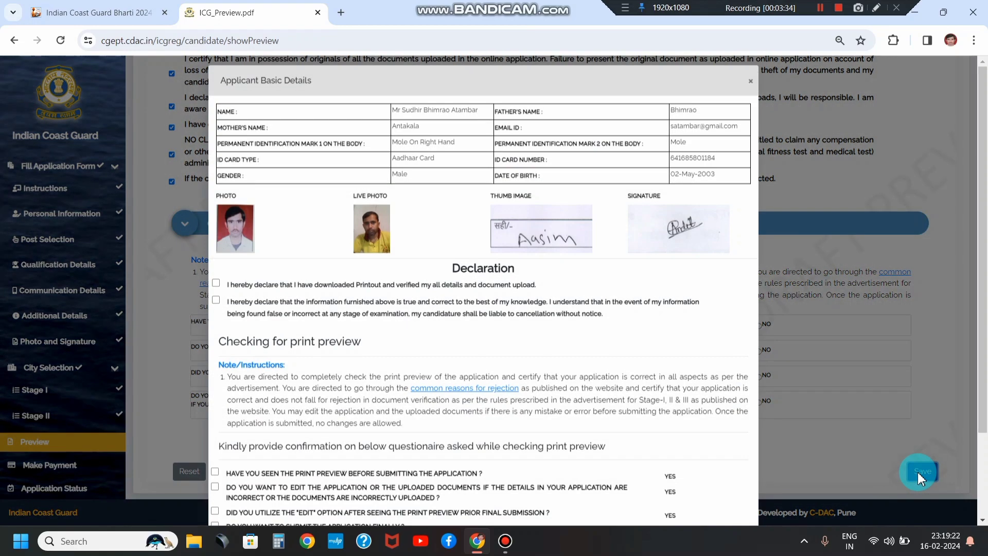
pyautogui.scroll(-3, 610, 345)
pyautogui.click(703, 468)
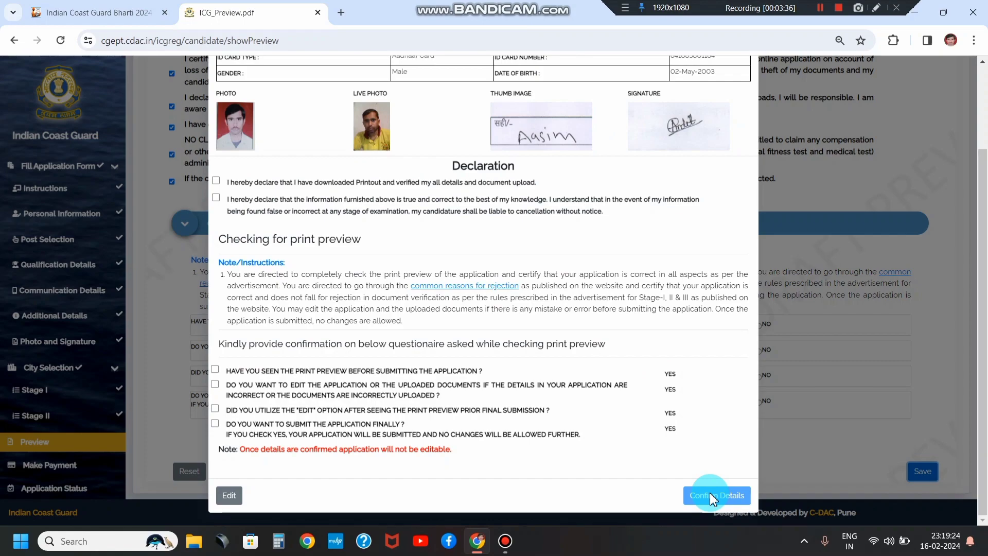
pyautogui.click(215, 369)
pyautogui.click(215, 385)
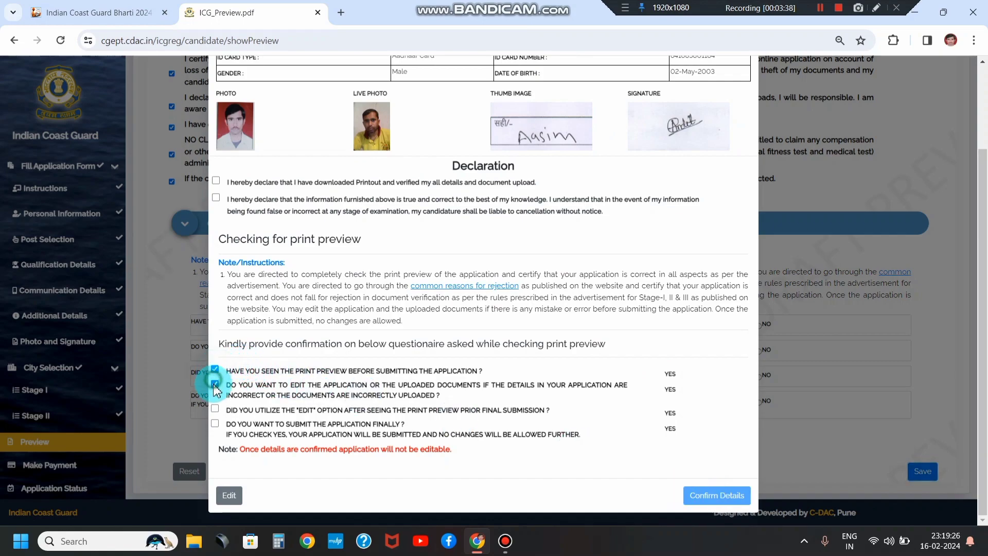
pyautogui.click(215, 423)
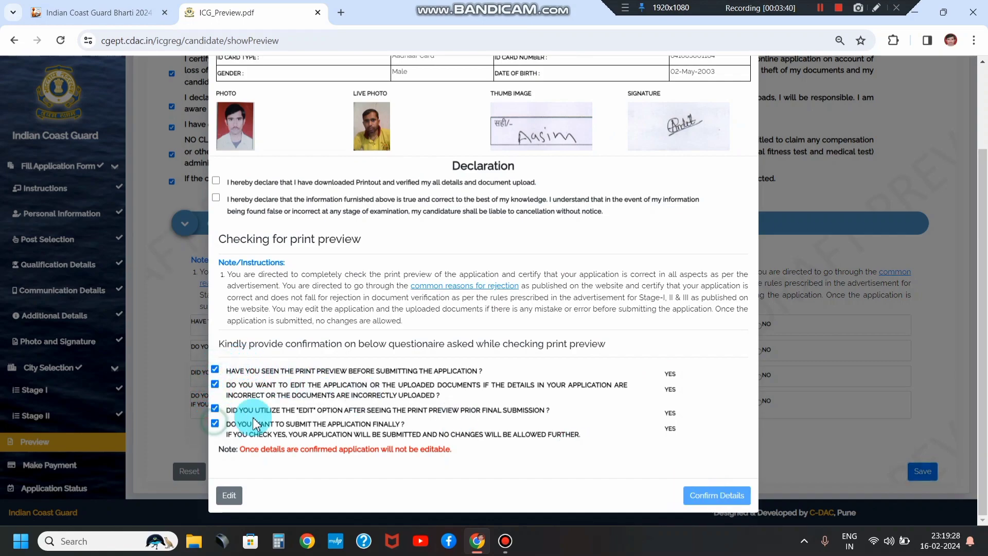
pyautogui.click(706, 501)
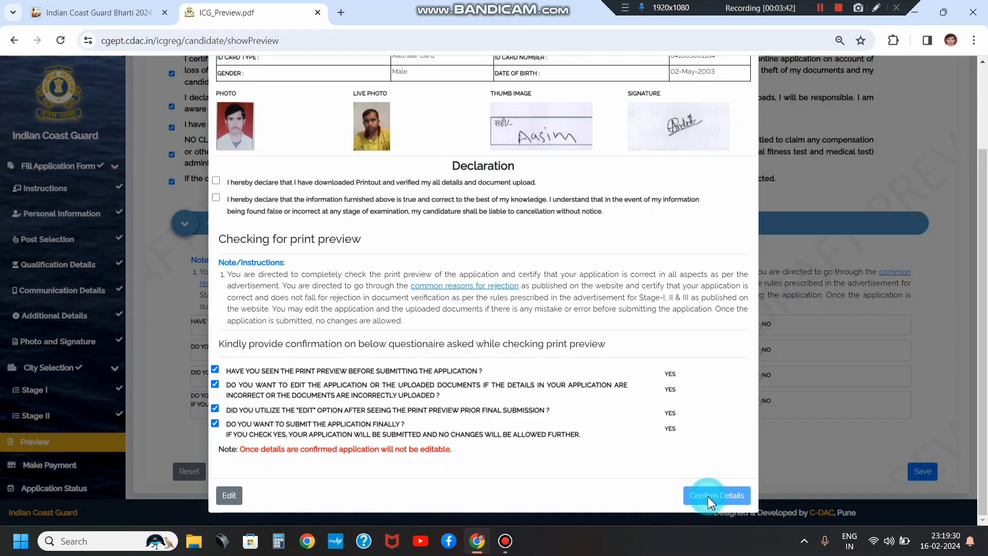
pyautogui.click(216, 180)
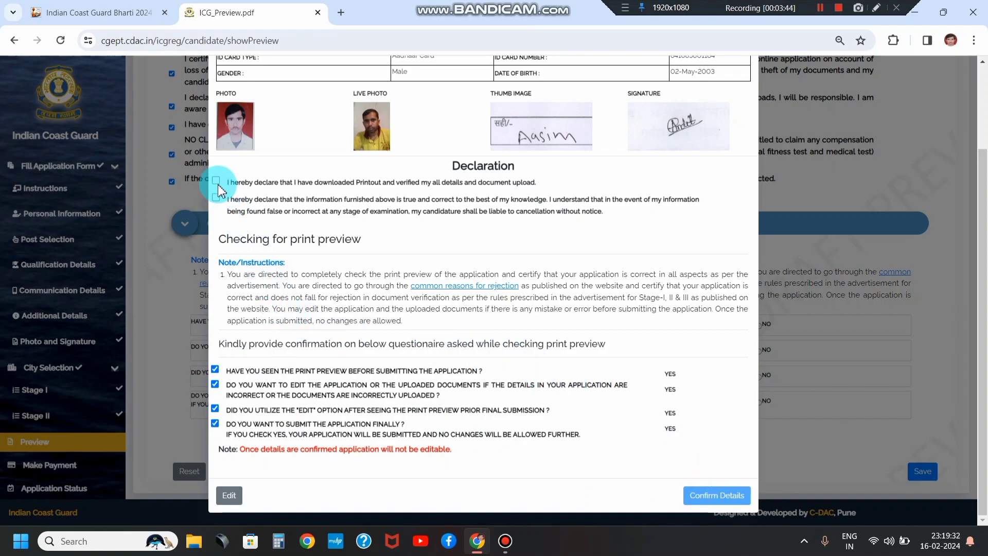
pyautogui.click(216, 198)
pyautogui.click(703, 496)
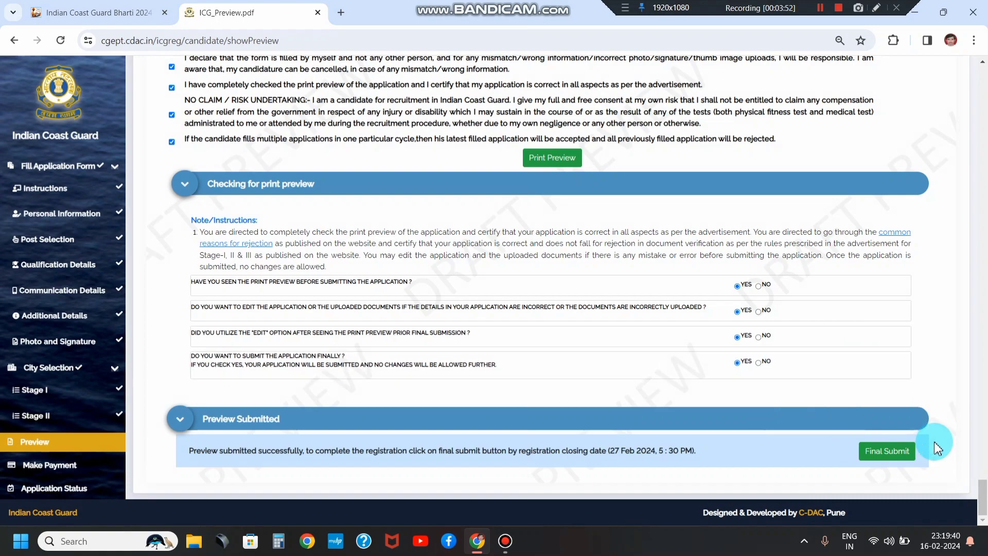
# Step: Final-submit the application, open its form from Application Status, and print it
pyautogui.click(860, 457)
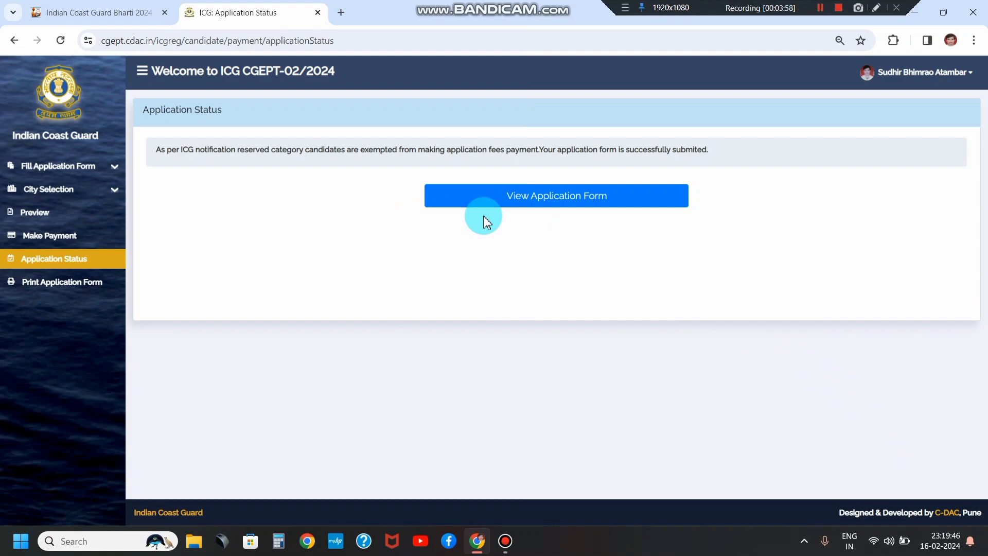
pyautogui.click(565, 207)
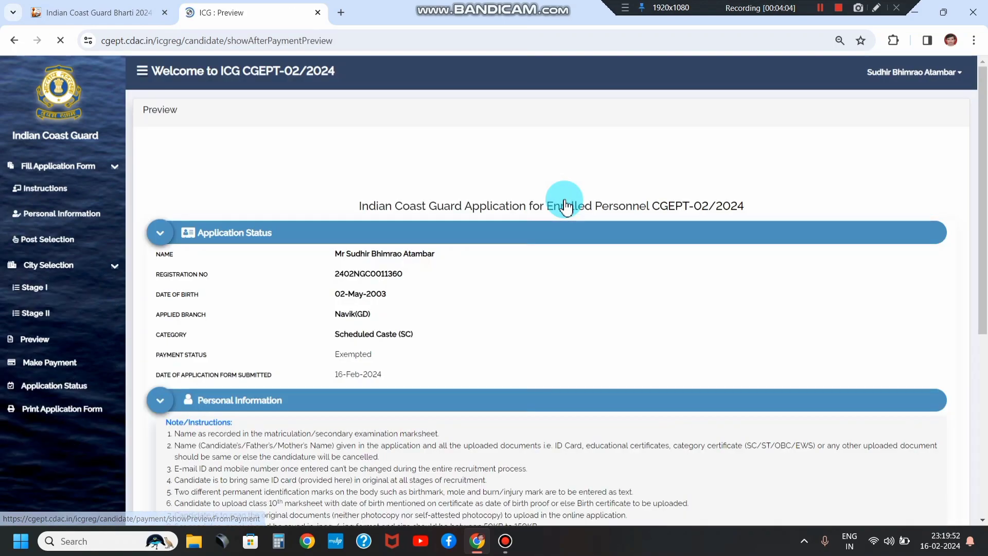
pyautogui.scroll(-15, 575, 185)
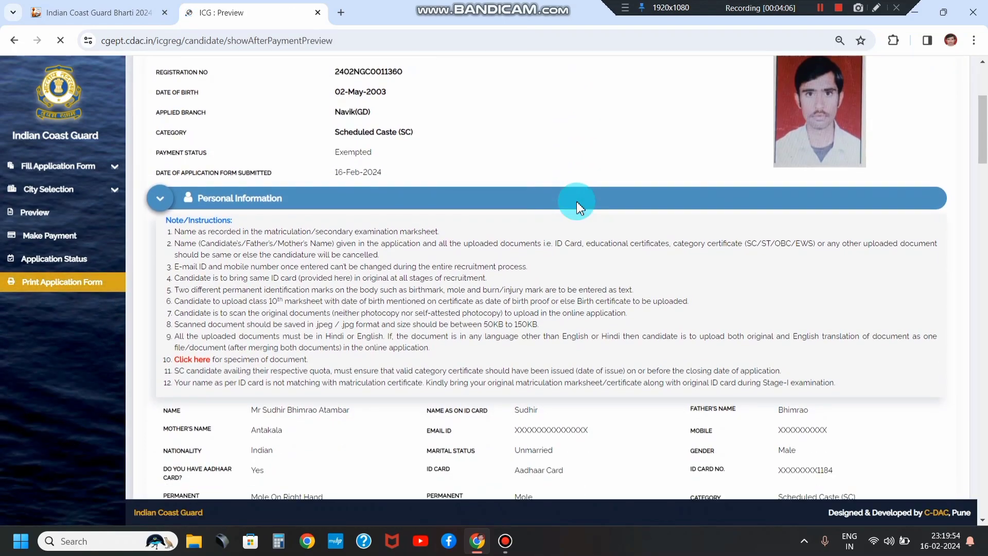
pyautogui.scroll(-15, 575, 224)
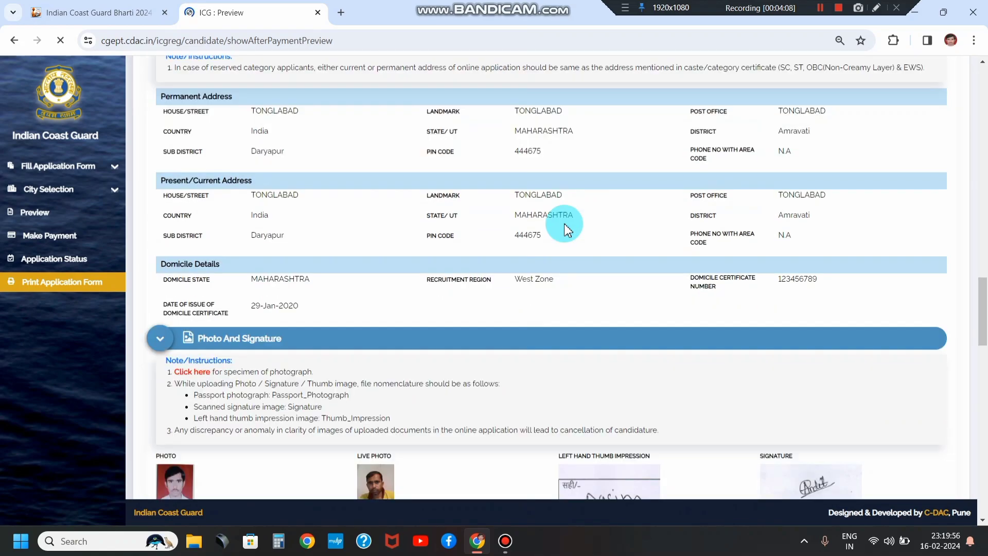
pyautogui.scroll(-10, 418, 280)
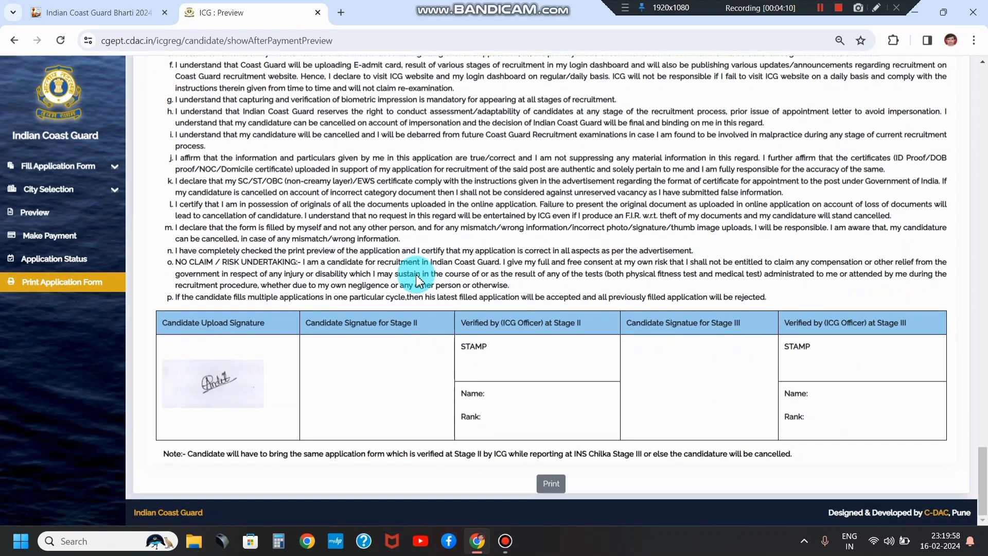
pyautogui.click(549, 486)
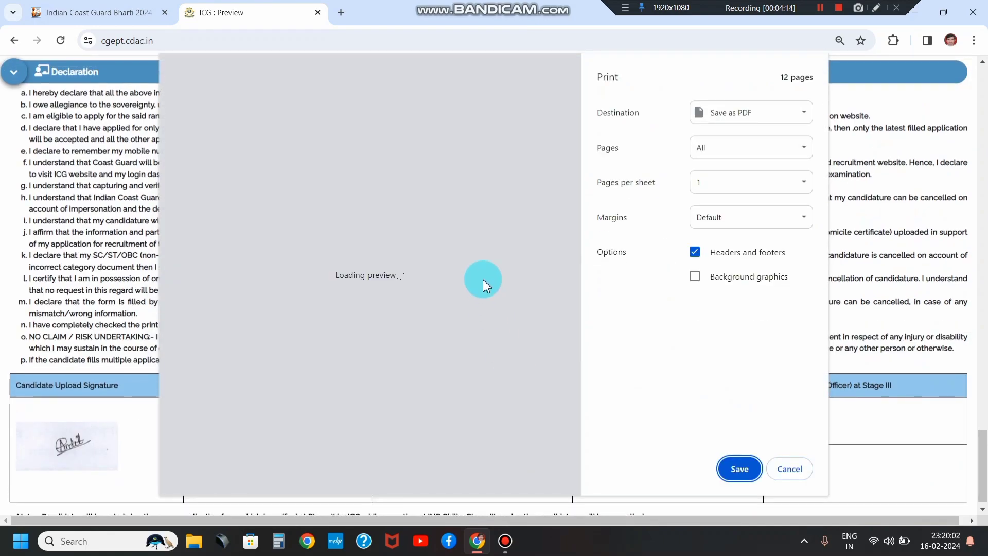